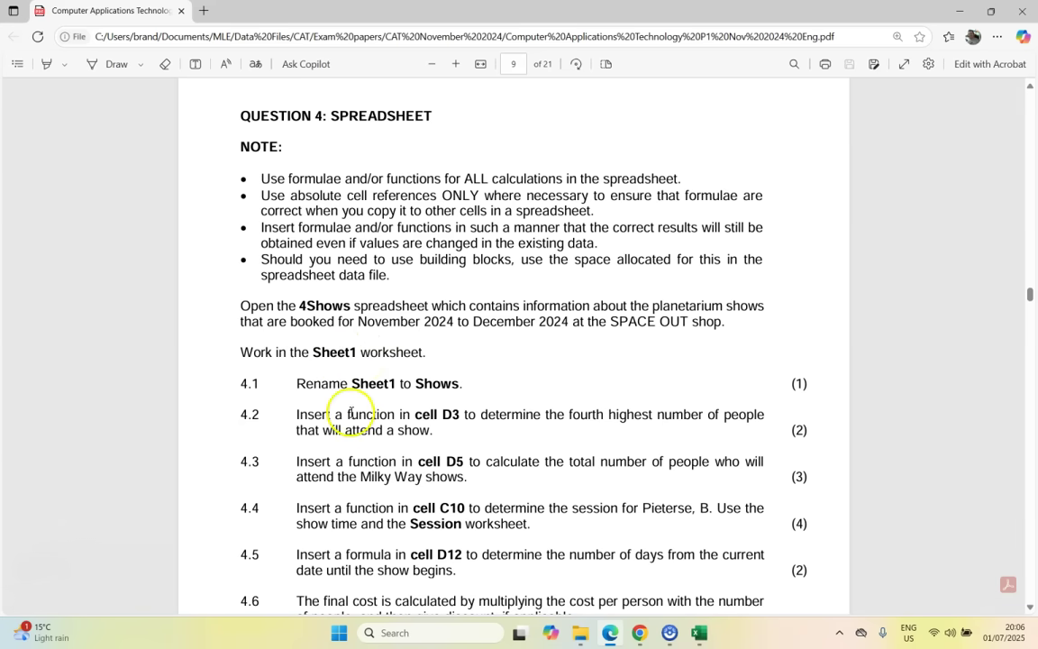
Step: Switch to the 4Shows workbook in Excel, check question 4.1 in the exam PDF, and rename the Sheet1 worksheet as Shows
mouse_move(701, 643)
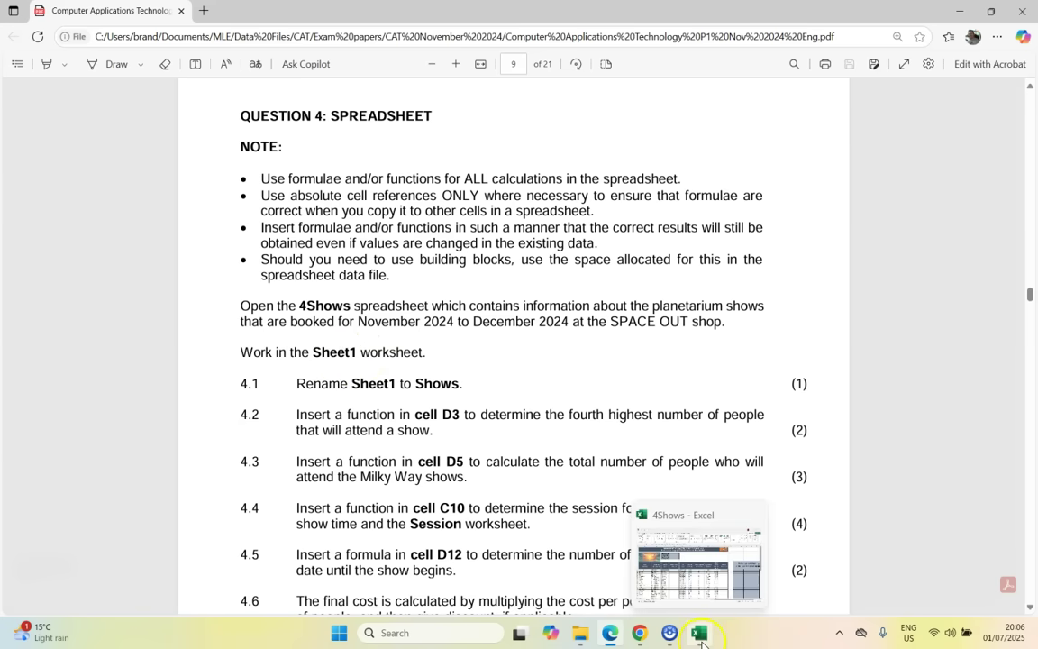
click(705, 598)
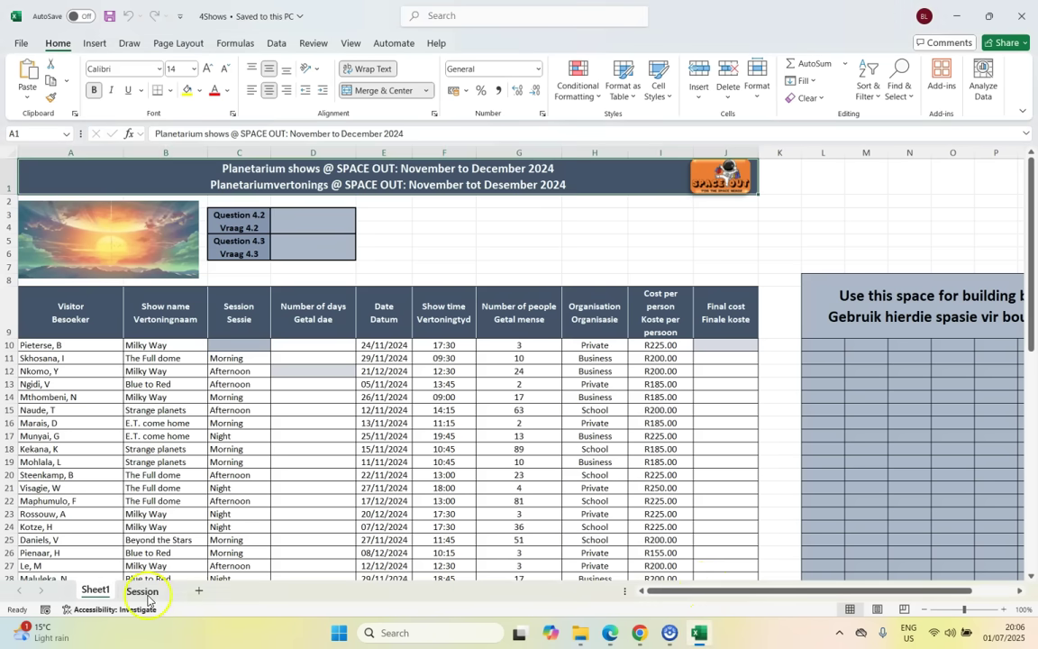
click(610, 639)
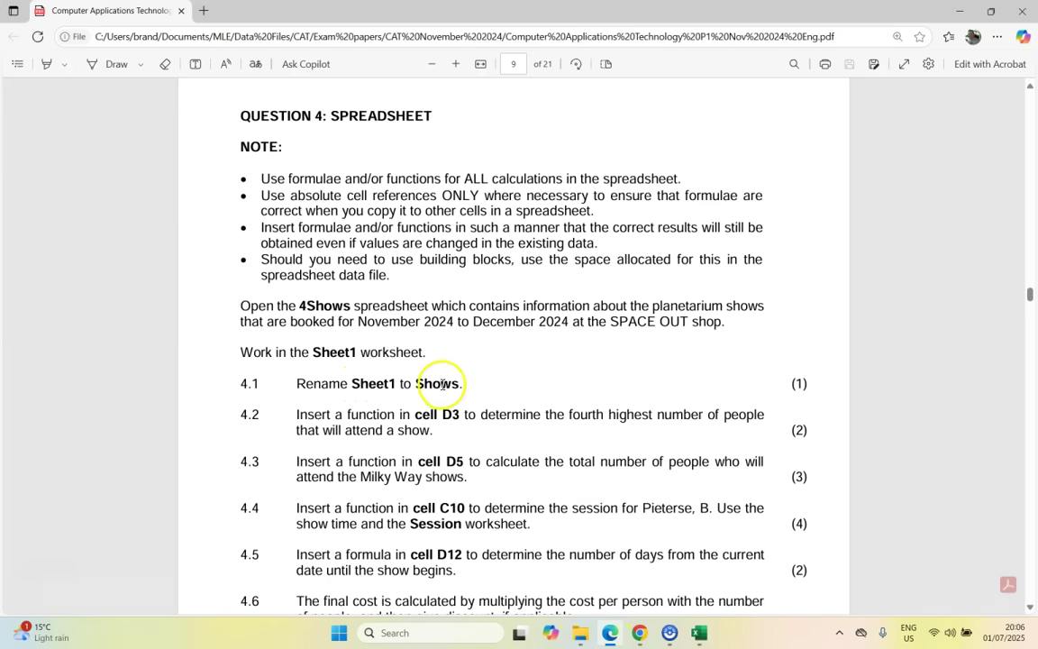
click(699, 634)
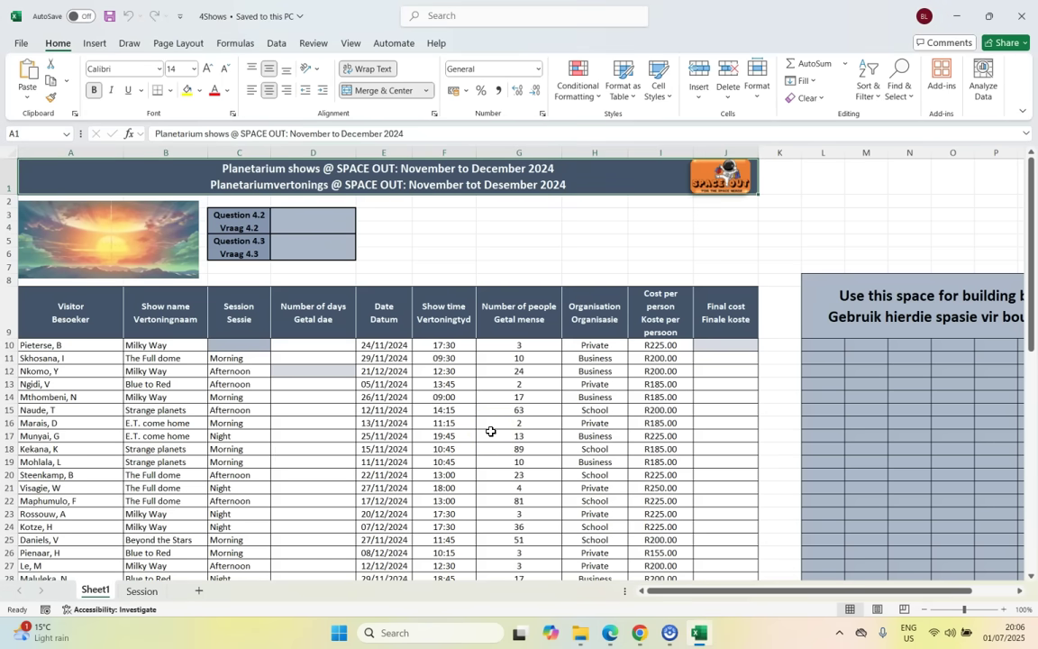
right_click(97, 591)
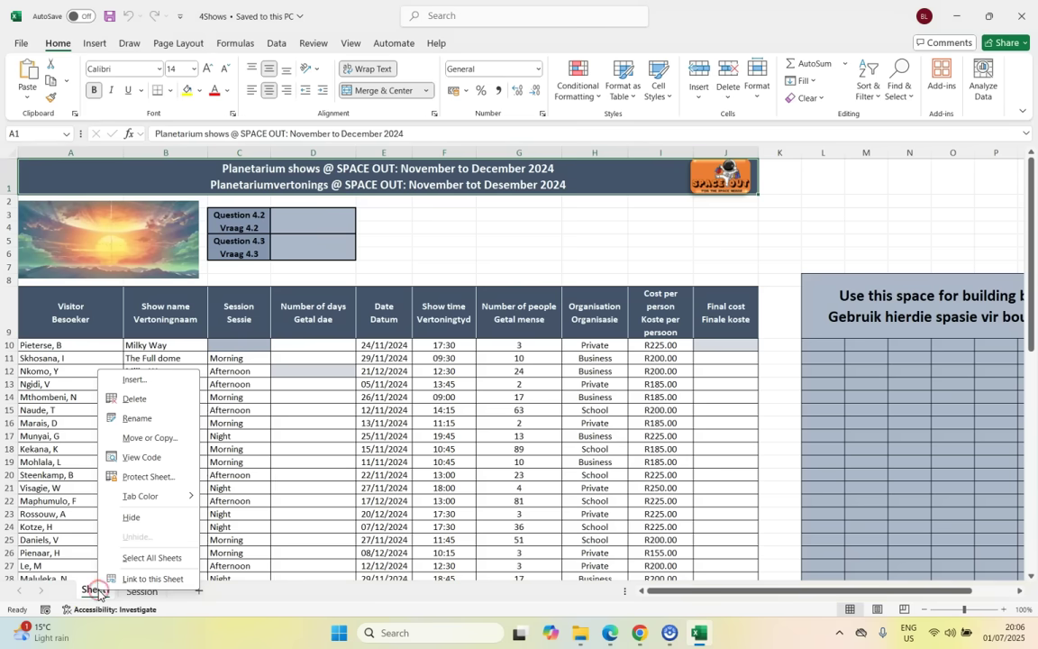
click(139, 428)
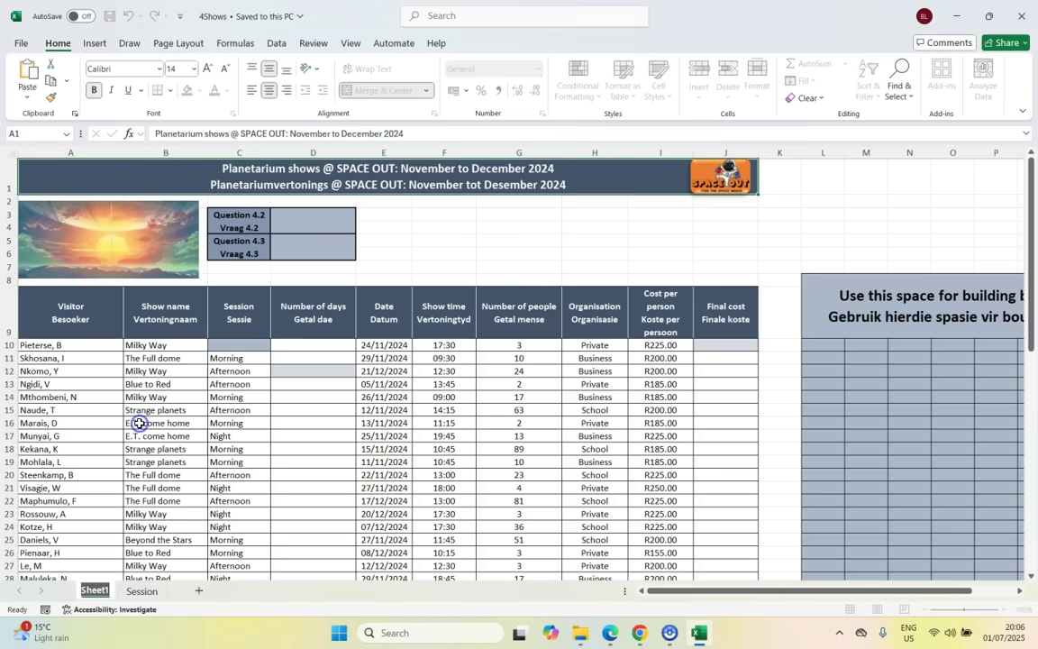
text(Shows)
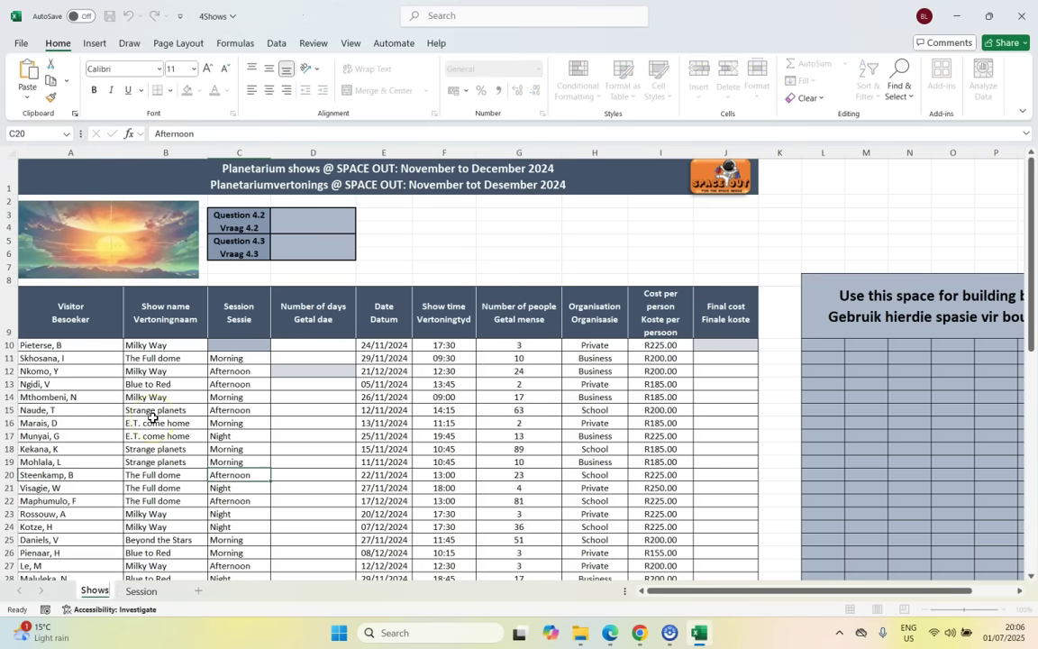
click(290, 501)
Step: Read question 4.2 in the exam PDF in Edge and examine the show name and number of people columns in the Excel workbook
click(598, 635)
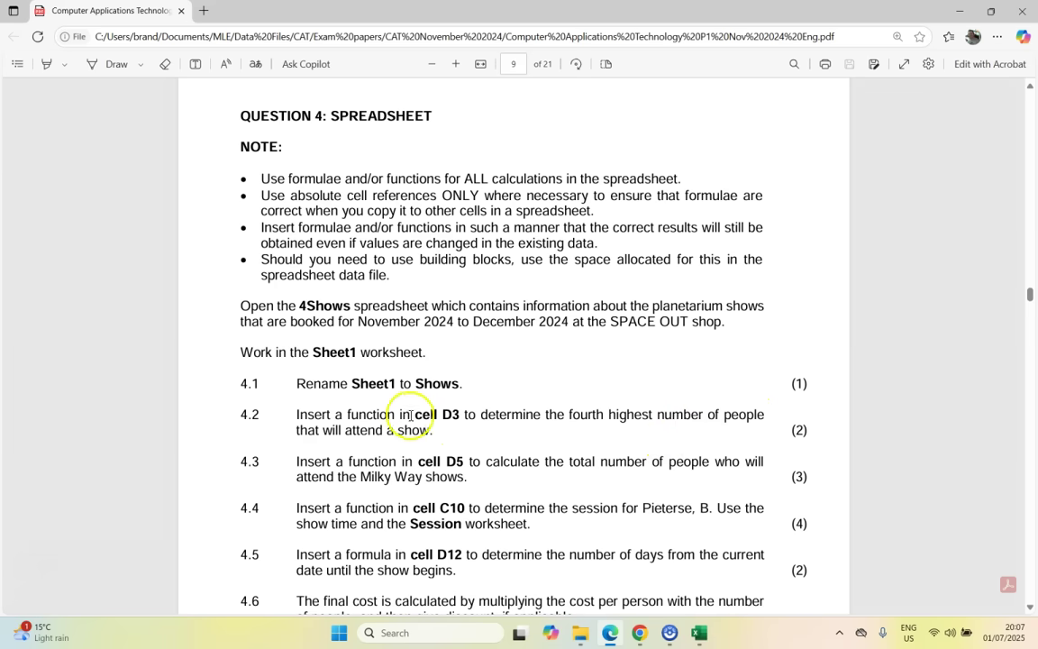
click(698, 635)
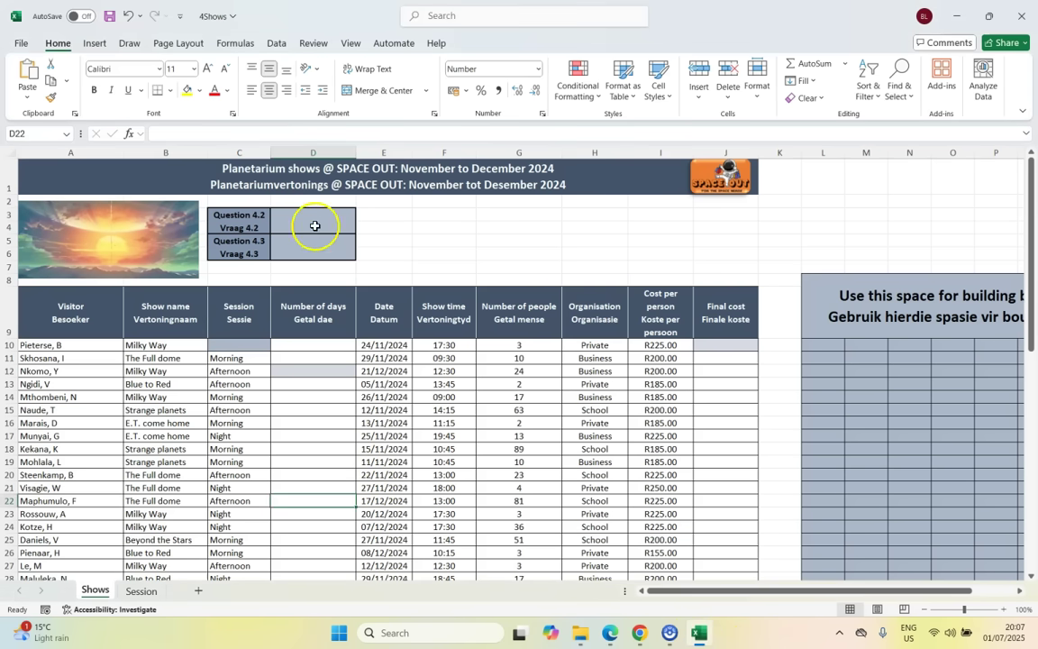
click(313, 224)
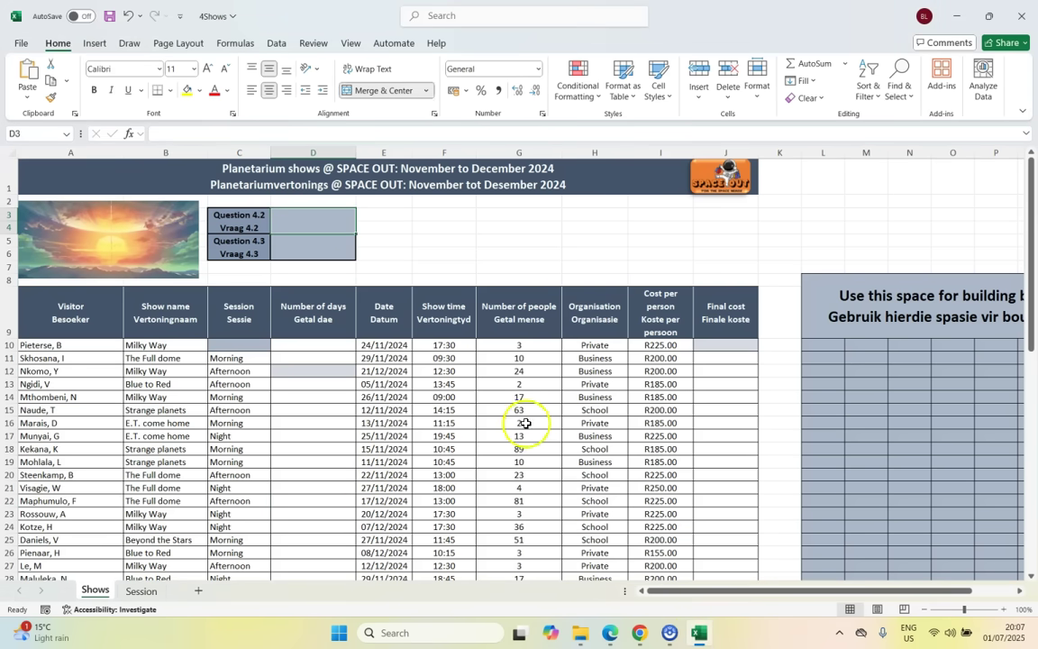
click(140, 357)
click(142, 384)
click(150, 434)
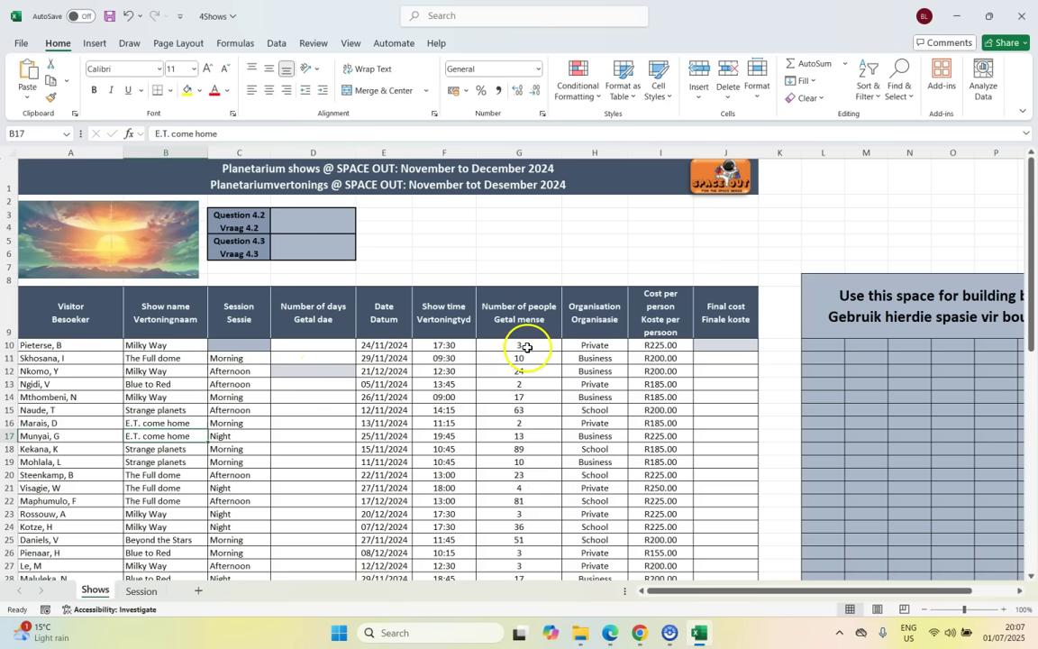
click(610, 632)
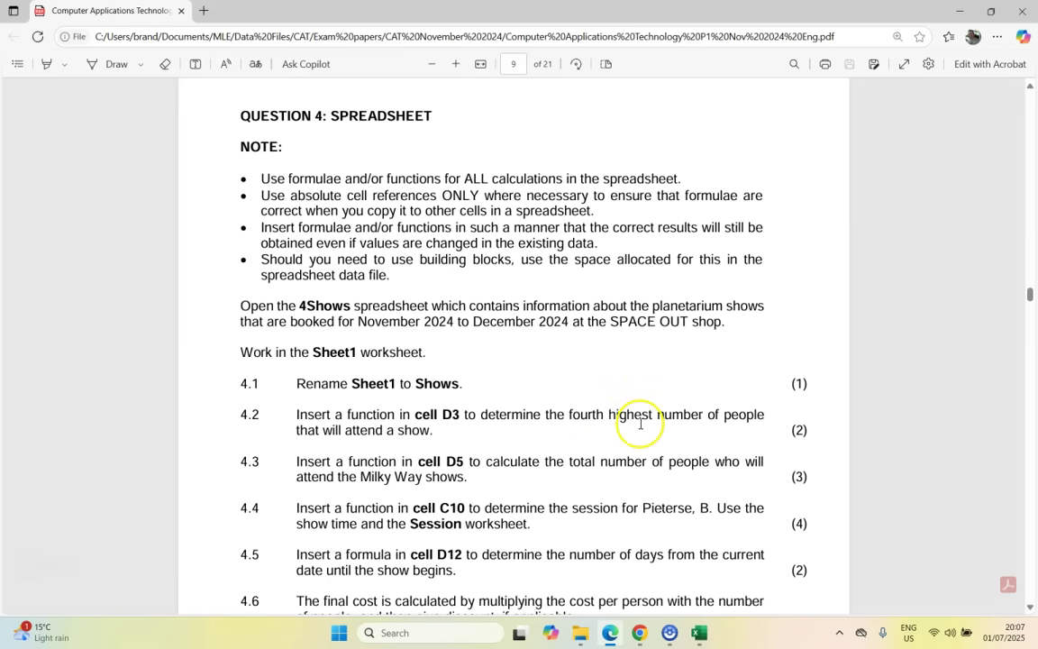
click(698, 633)
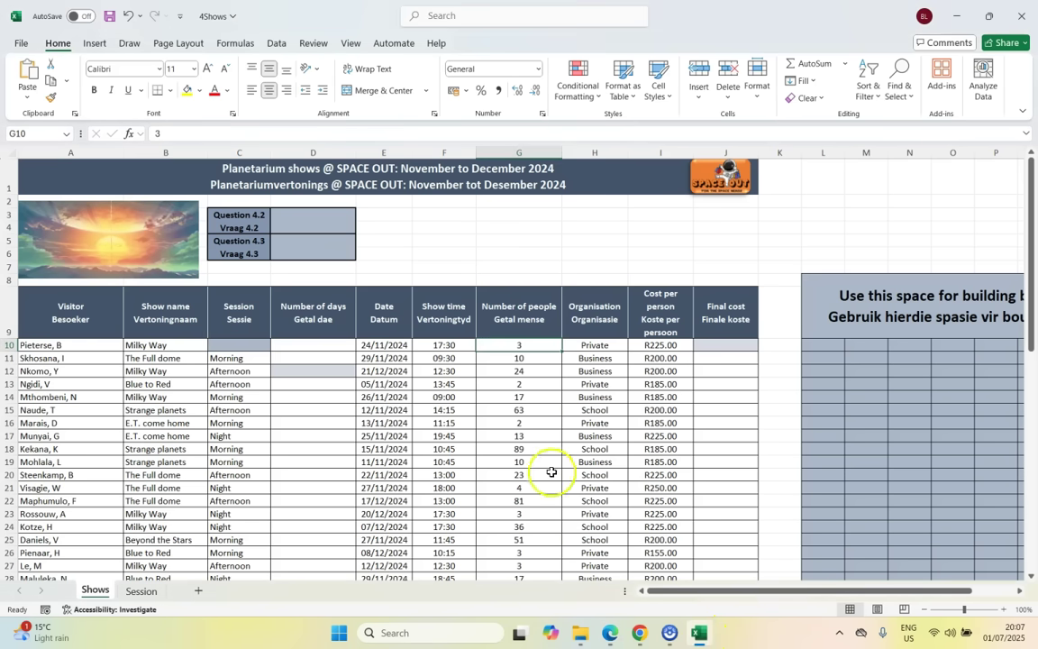
Step: Insert the function =LARGE(G10:G62,4) in cell D3 to find the fourth highest number of people attending a show
click(311, 222)
text(=l)
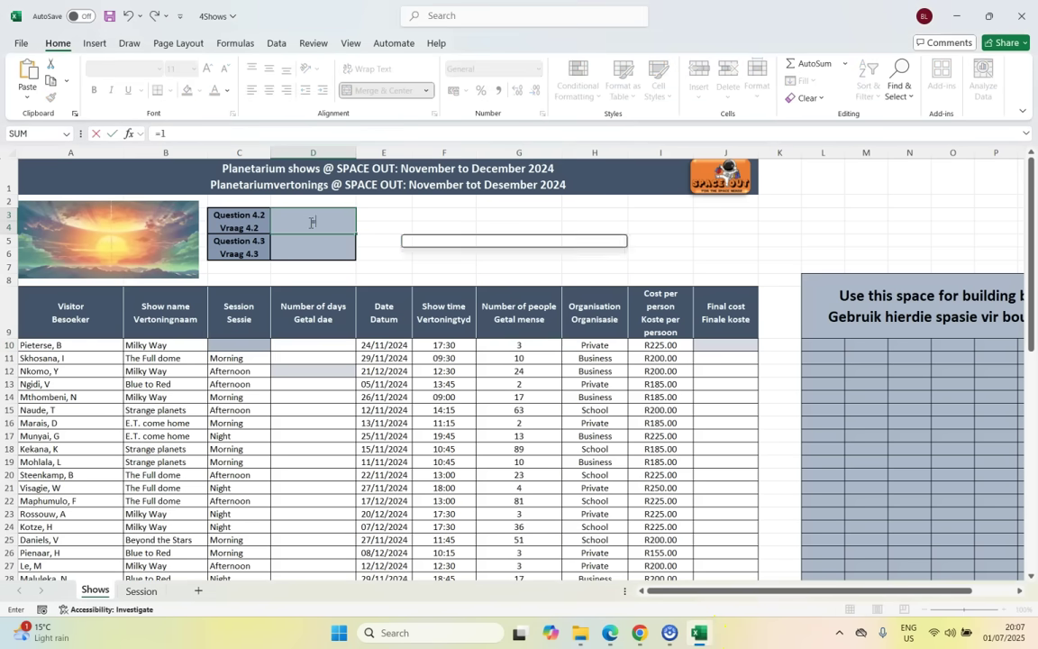
text(arge()
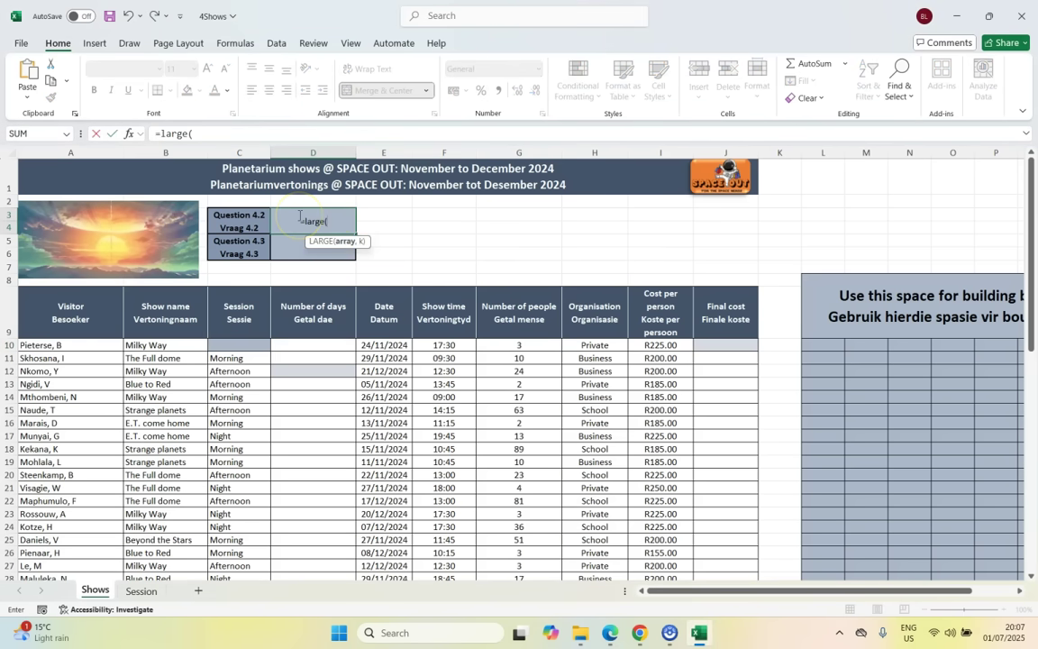
drag(527, 347, 528, 428)
scroll(528, 431, up, 6)
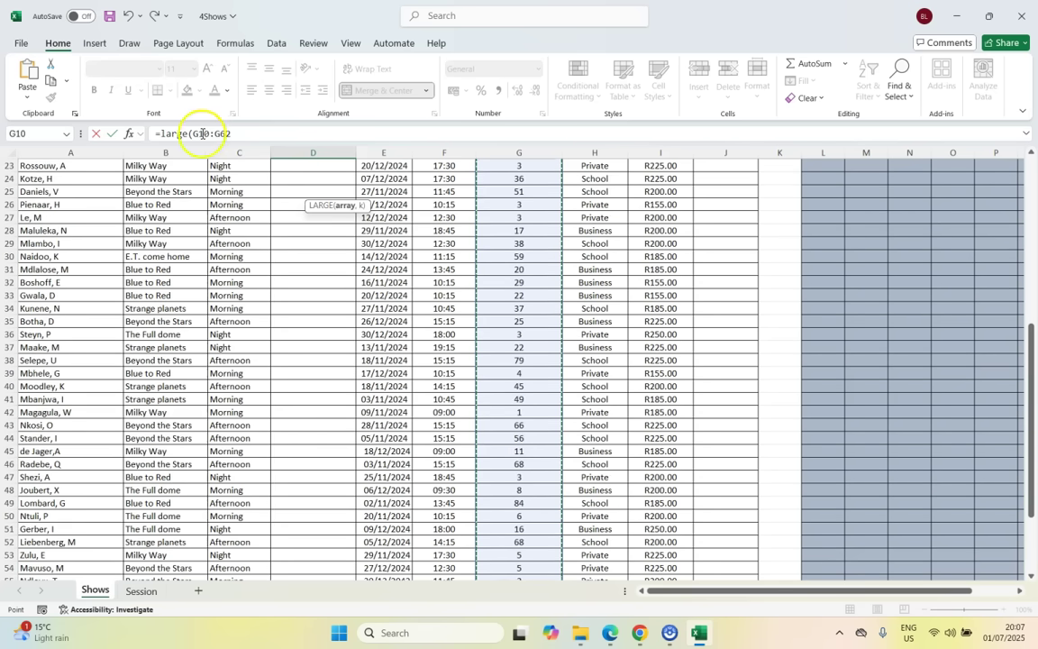
click(237, 133)
text(,1)
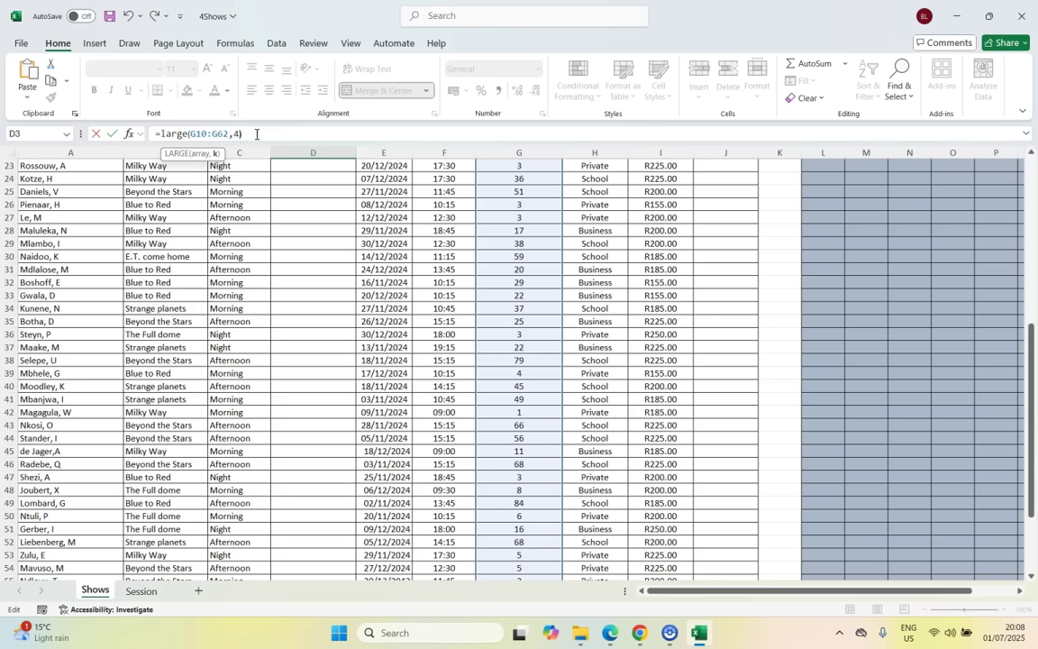
double_click(237, 133)
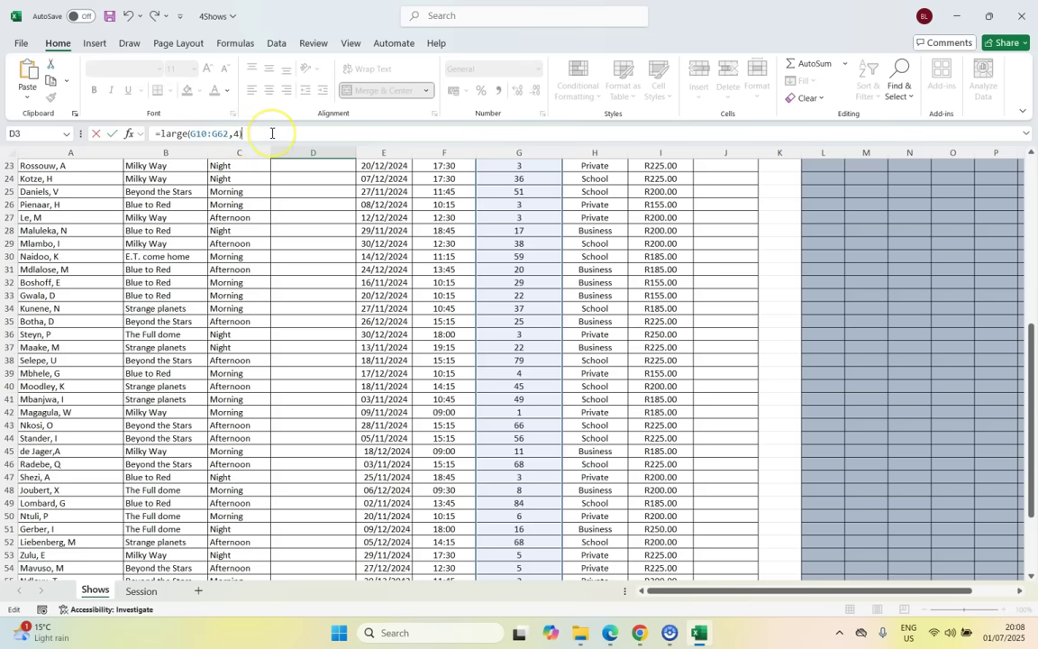
key(Return)
scroll(286, 252, up, 2)
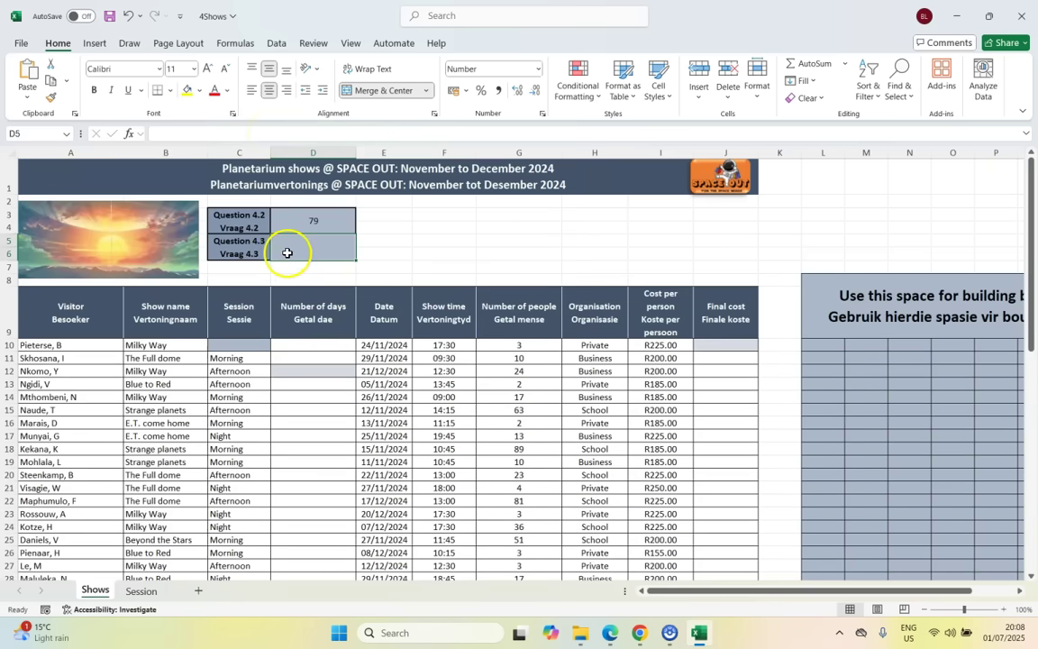
Step: Read question 4.3 in the exam PDF in Edge, then examine how Milky Way show names match the number of people in the Excel sheet
key(alt+Tab)
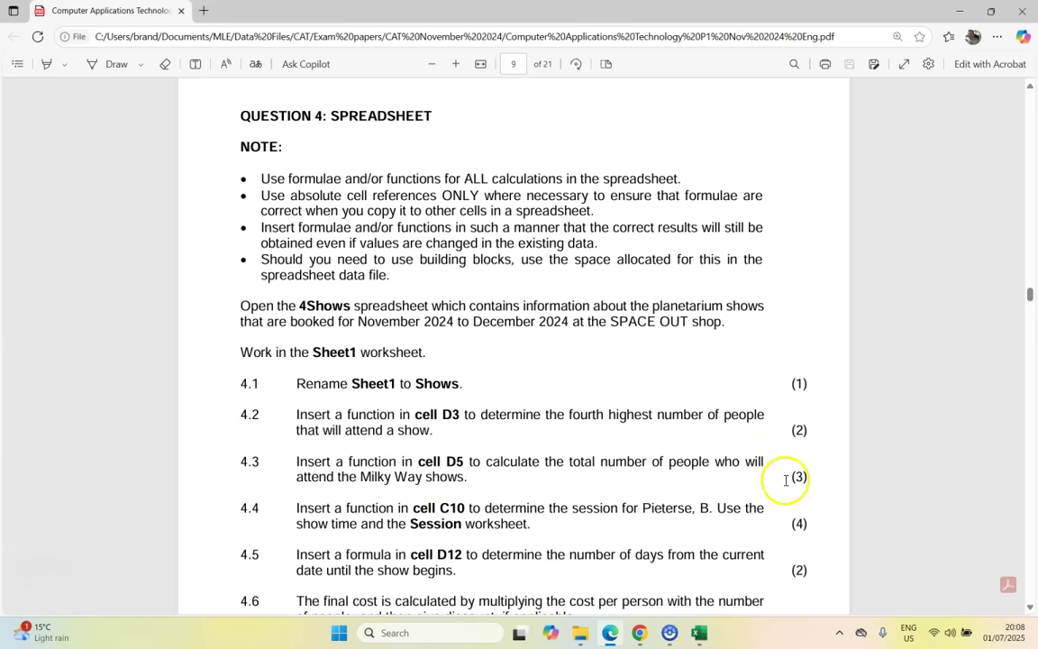
click(700, 634)
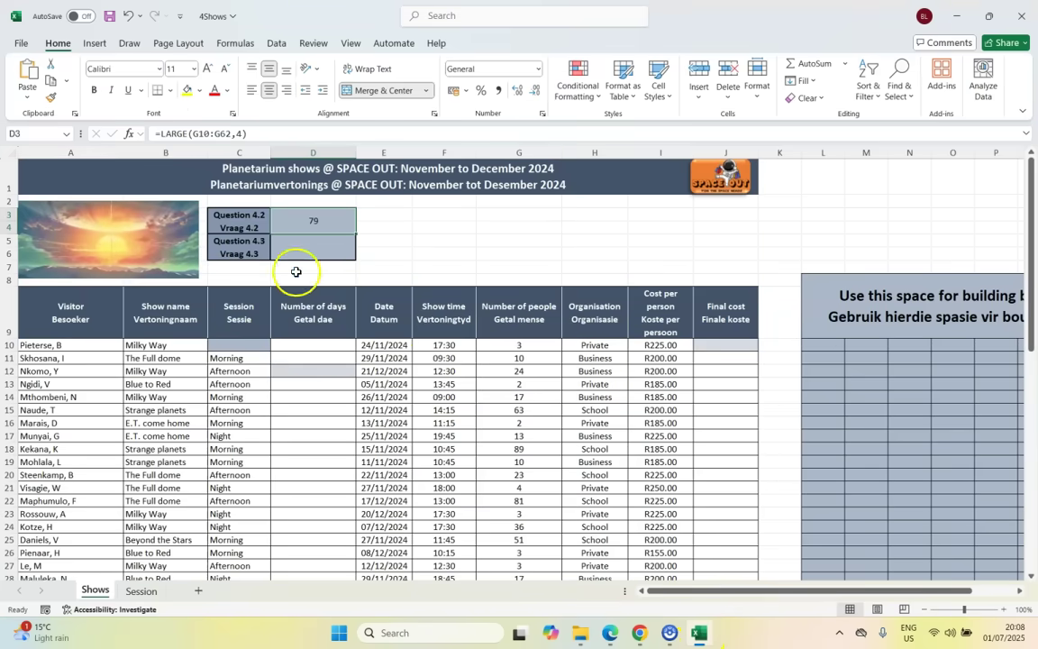
click(295, 249)
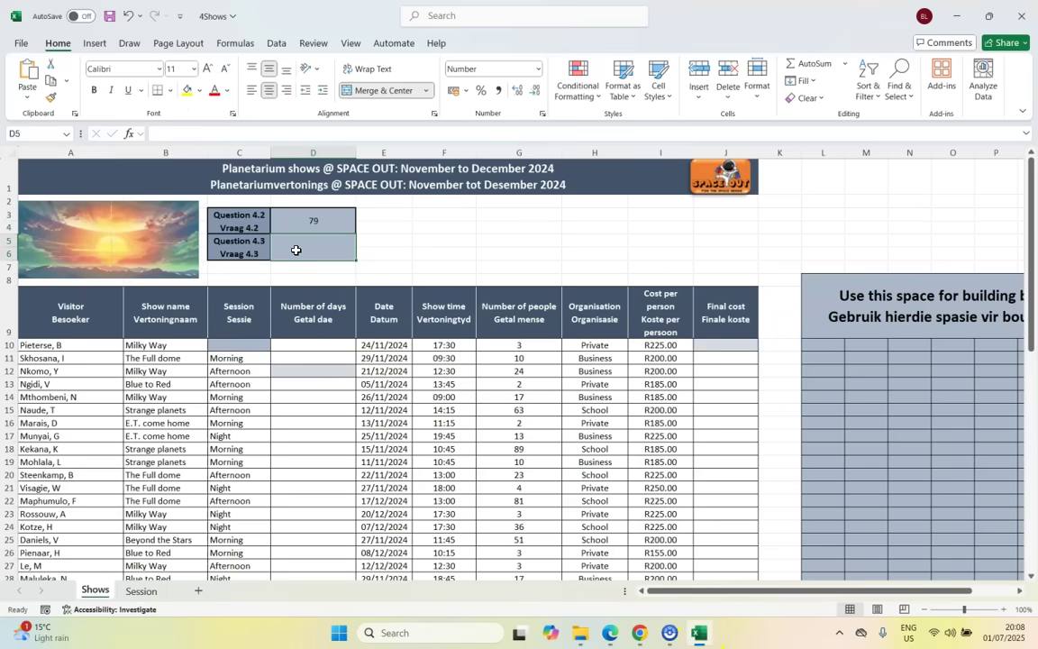
drag(518, 345, 513, 523)
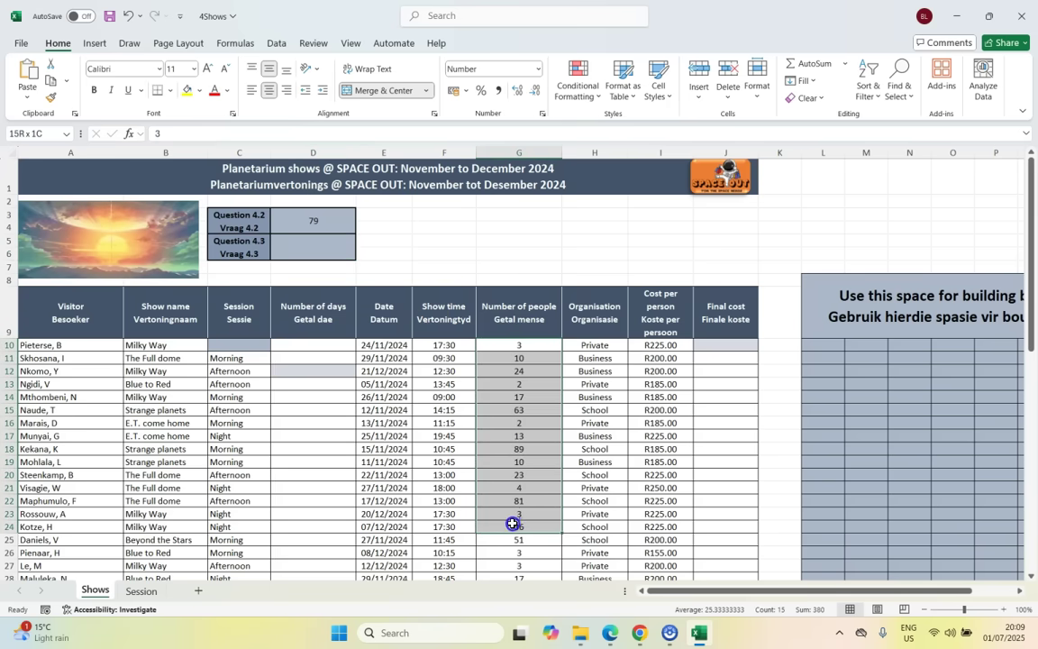
drag(519, 348, 514, 443)
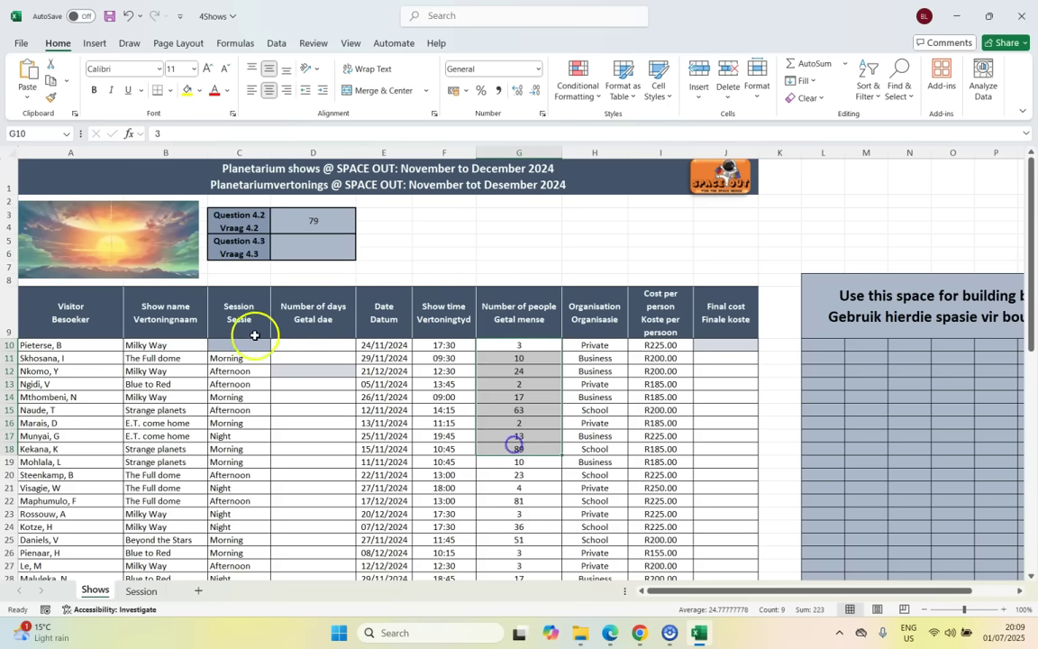
drag(158, 343, 175, 532)
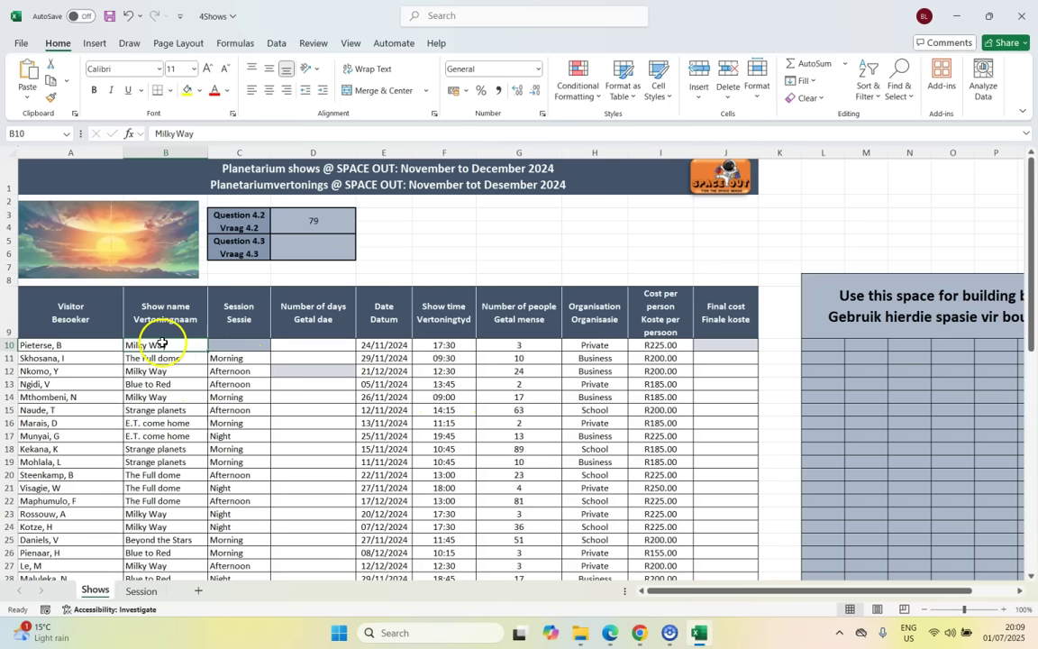
click(523, 344)
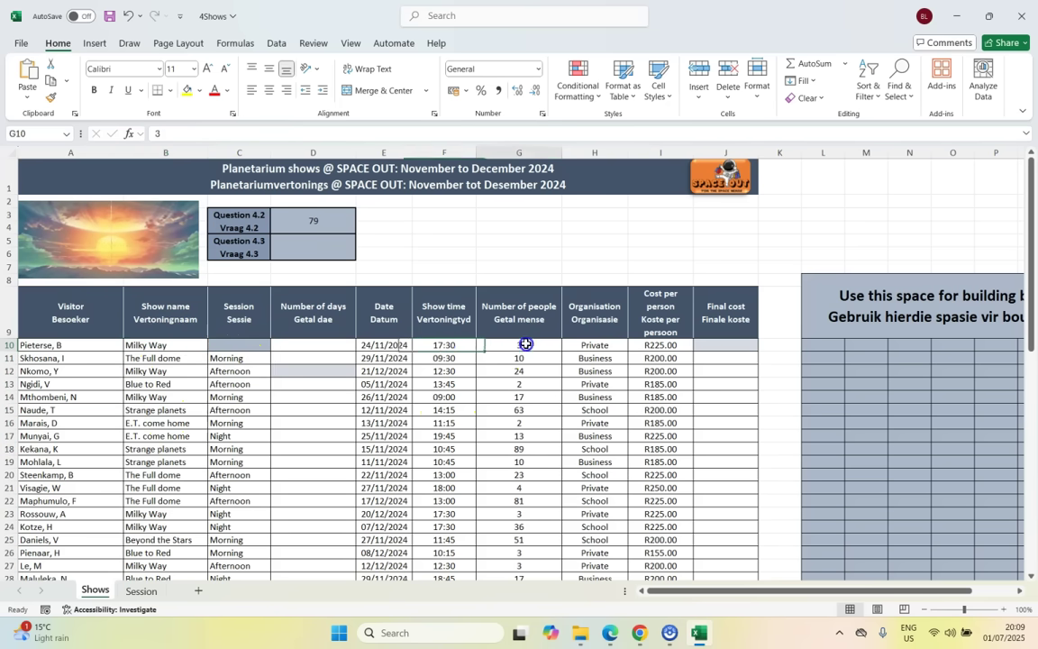
click(160, 362)
click(157, 369)
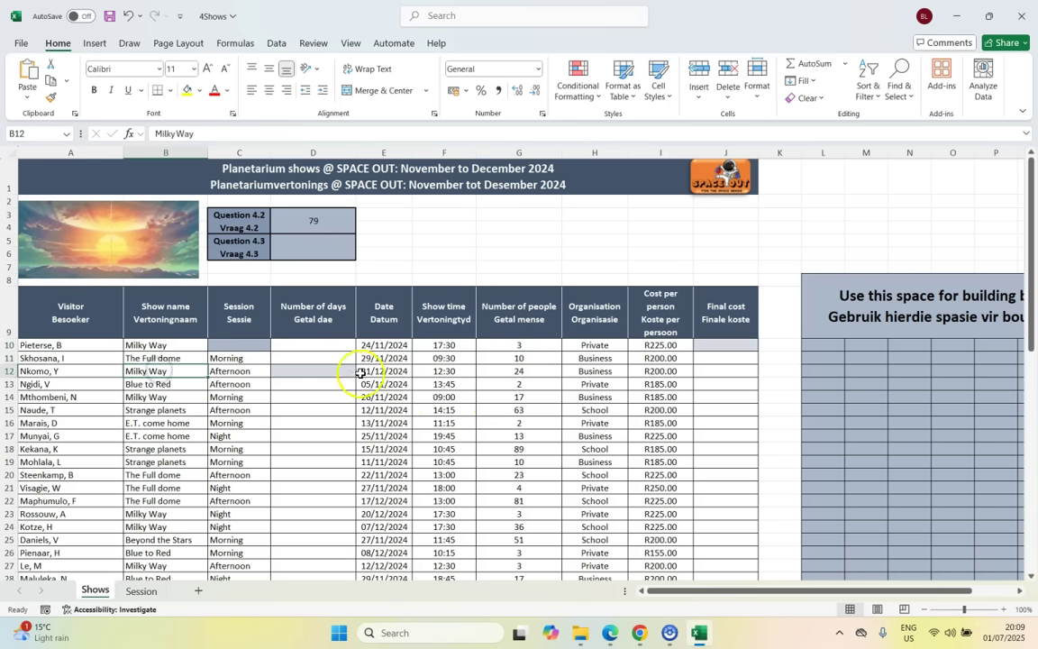
click(522, 372)
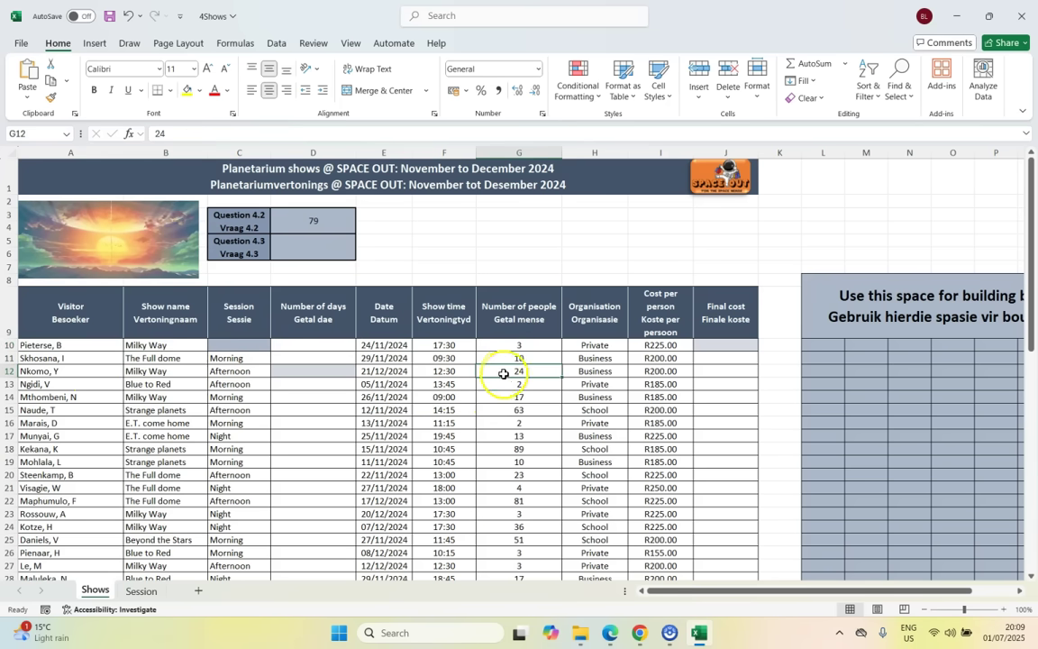
click(514, 345)
drag(513, 346, 509, 451)
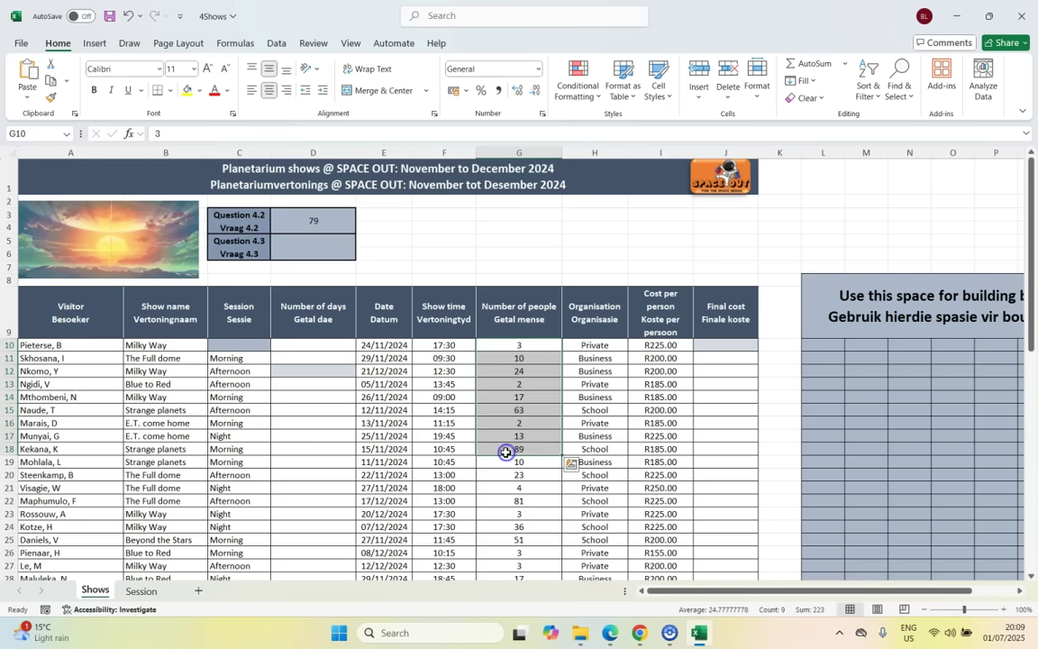
drag(159, 345, 156, 446)
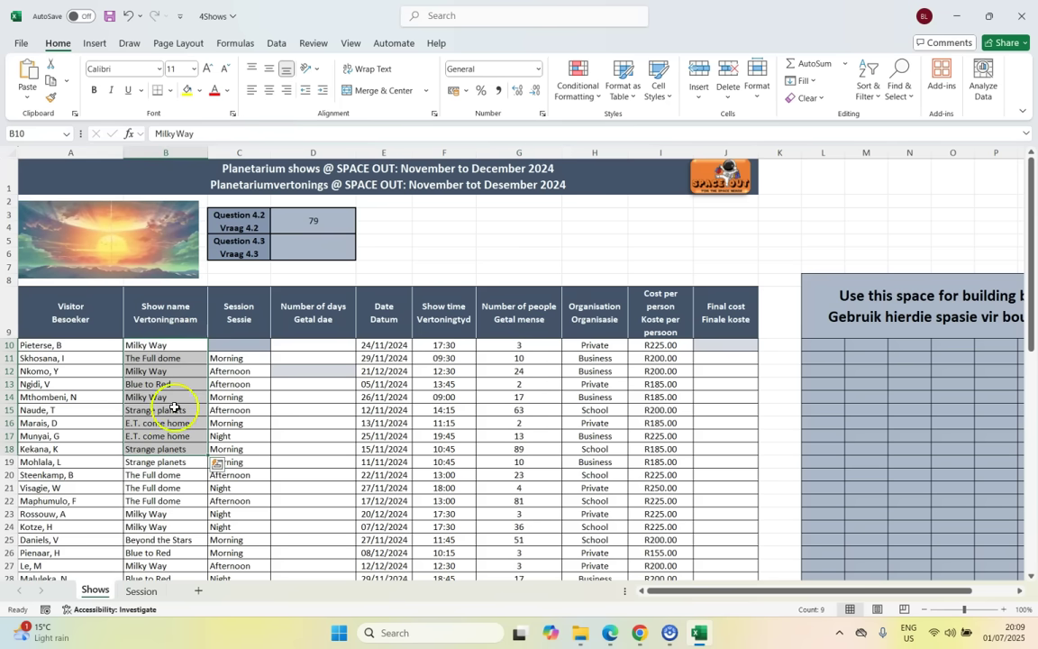
Step: Insert the function =SUMIF(B10:B62,"Milky Way",G10:G62) in cell D5 to total the people attending the Milky Way shows
click(309, 242)
text(=sumif()
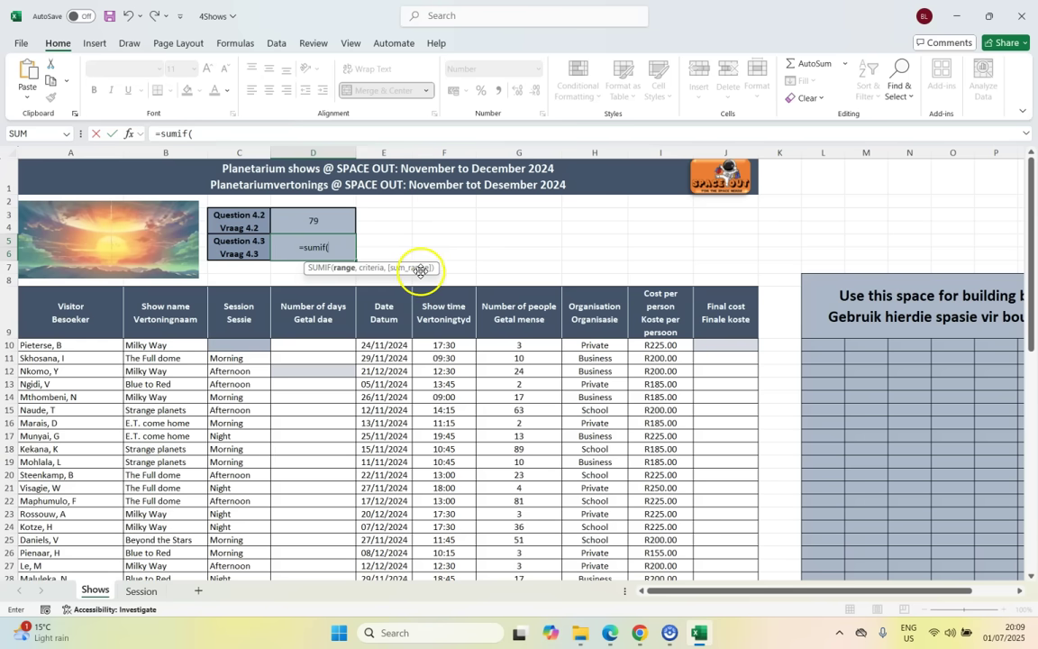
drag(158, 344, 162, 554)
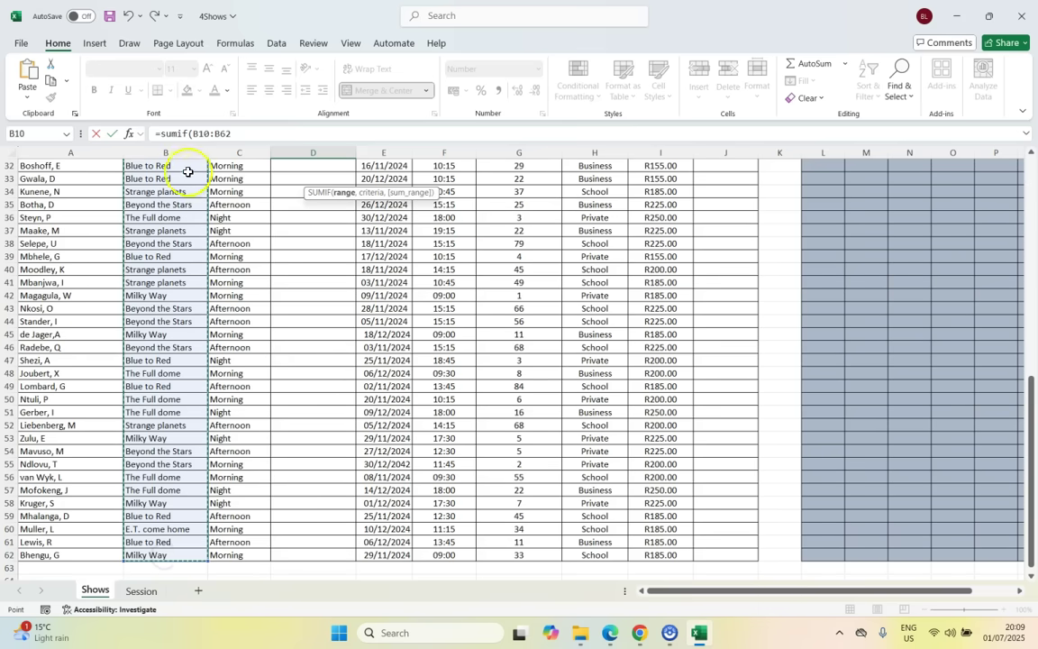
scroll(207, 207, up, 10)
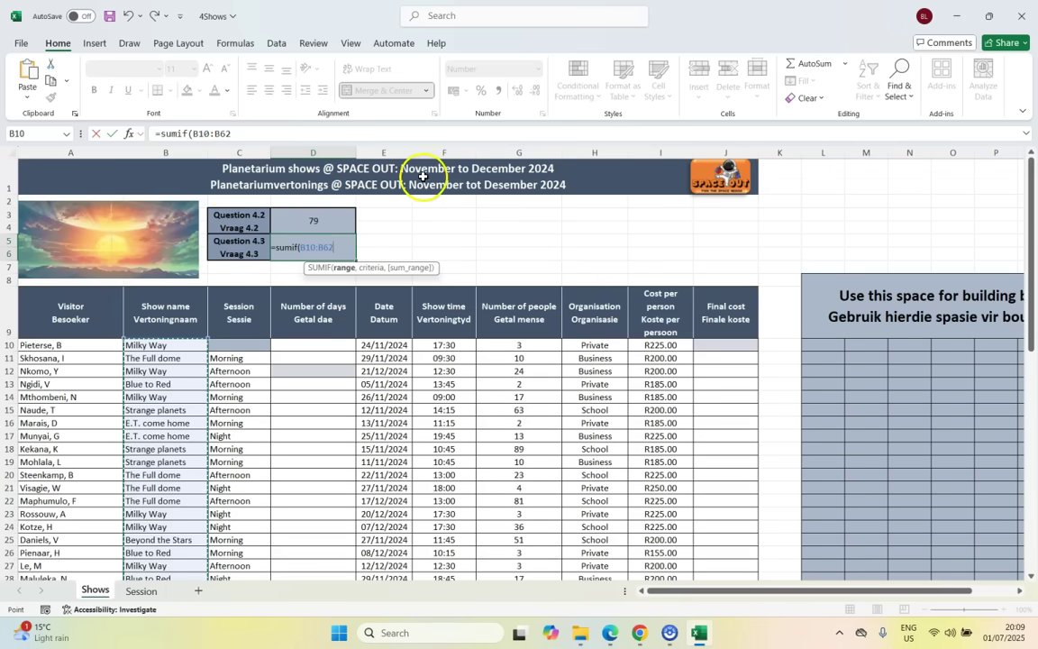
click(269, 139)
text(,"Milky Way",G10:G13)
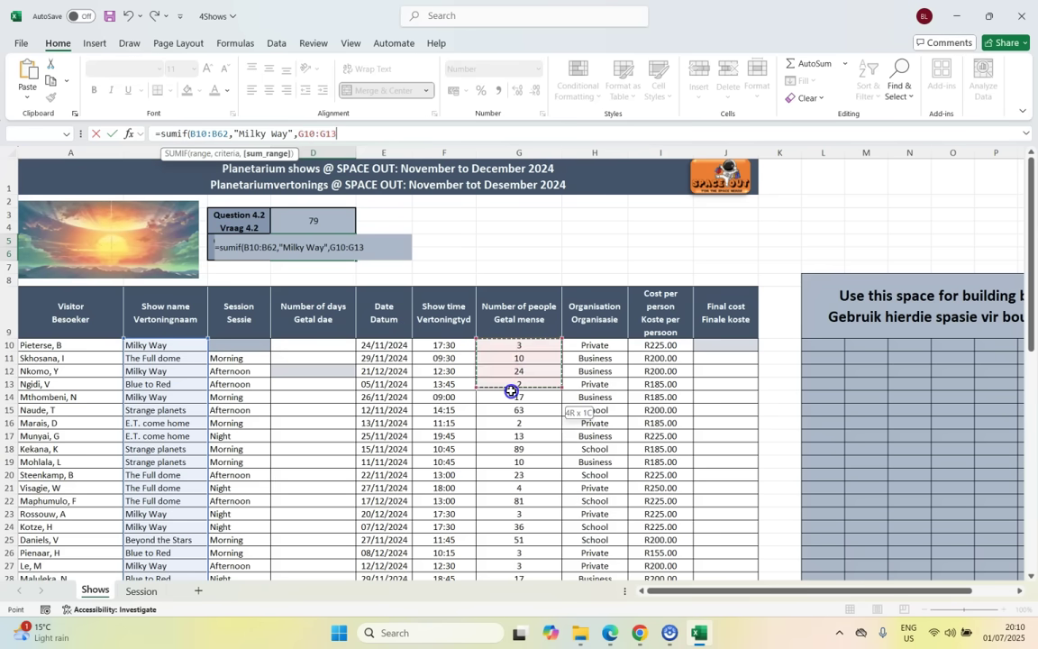
drag(511, 391, 508, 532)
scroll(486, 512, up, 10)
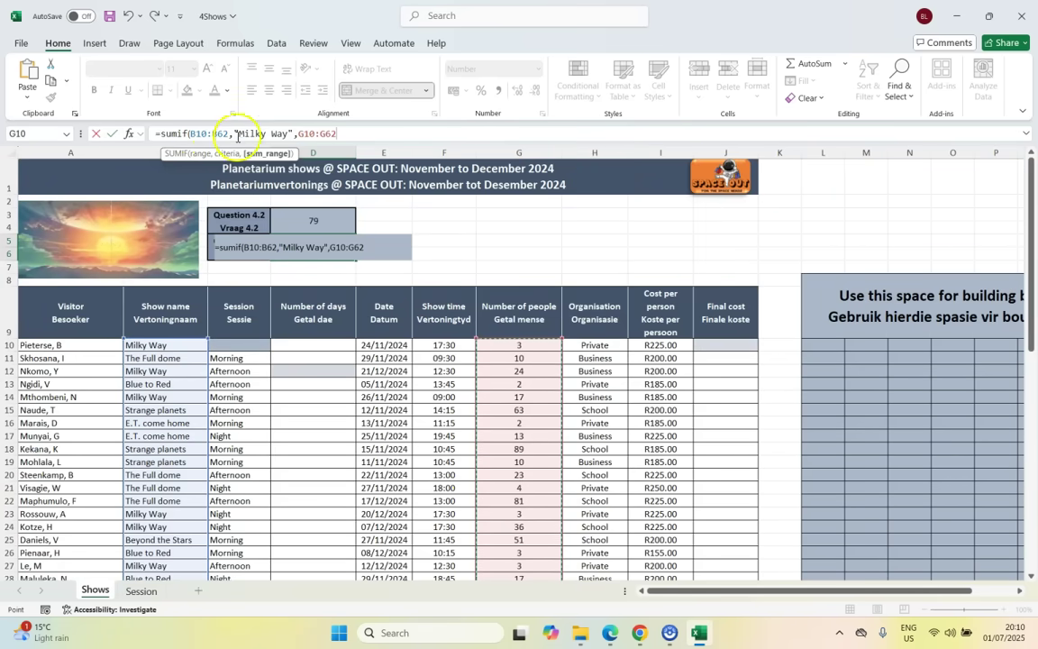
click(354, 132)
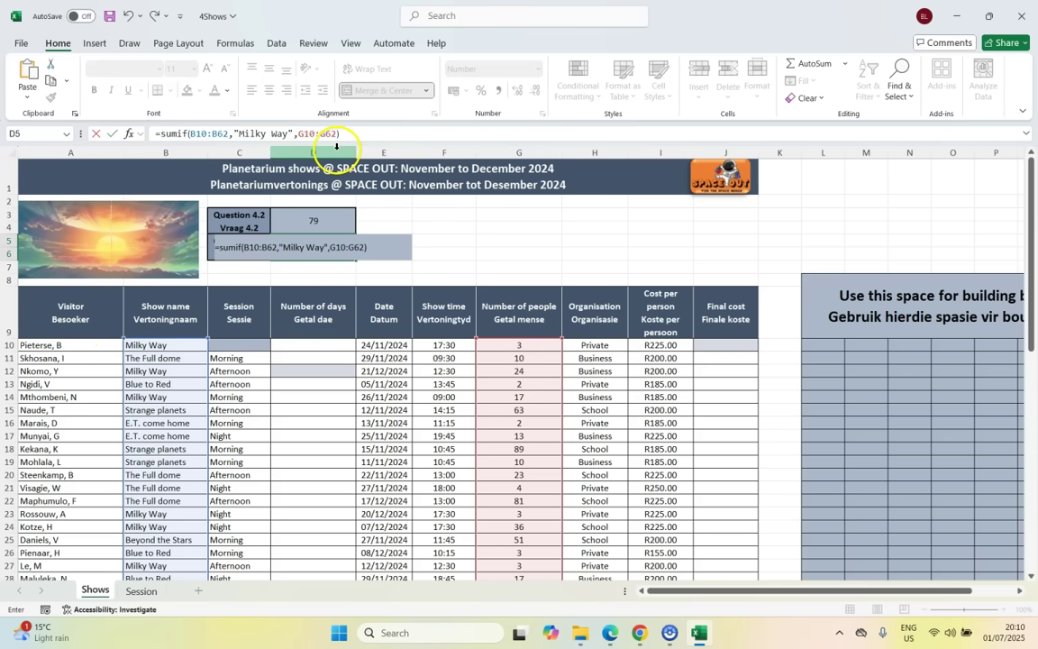
key(Return)
Step: Read question 4.4 in the exam PDF in Edge, then examine the show times and session names on the Session worksheet in Excel
key(alt+Tab)
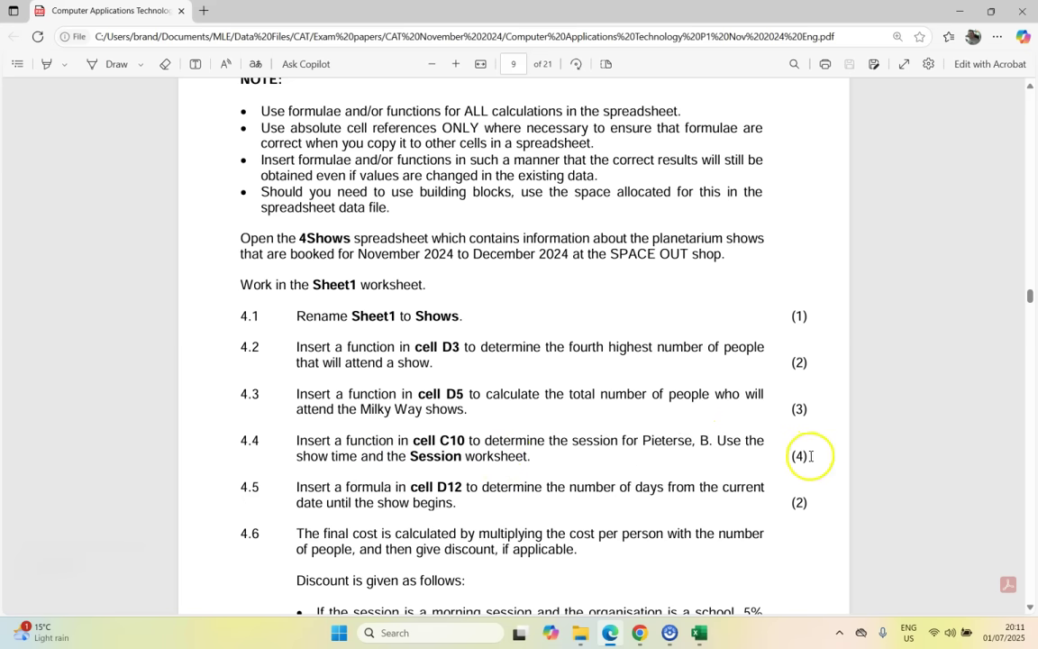
click(783, 410)
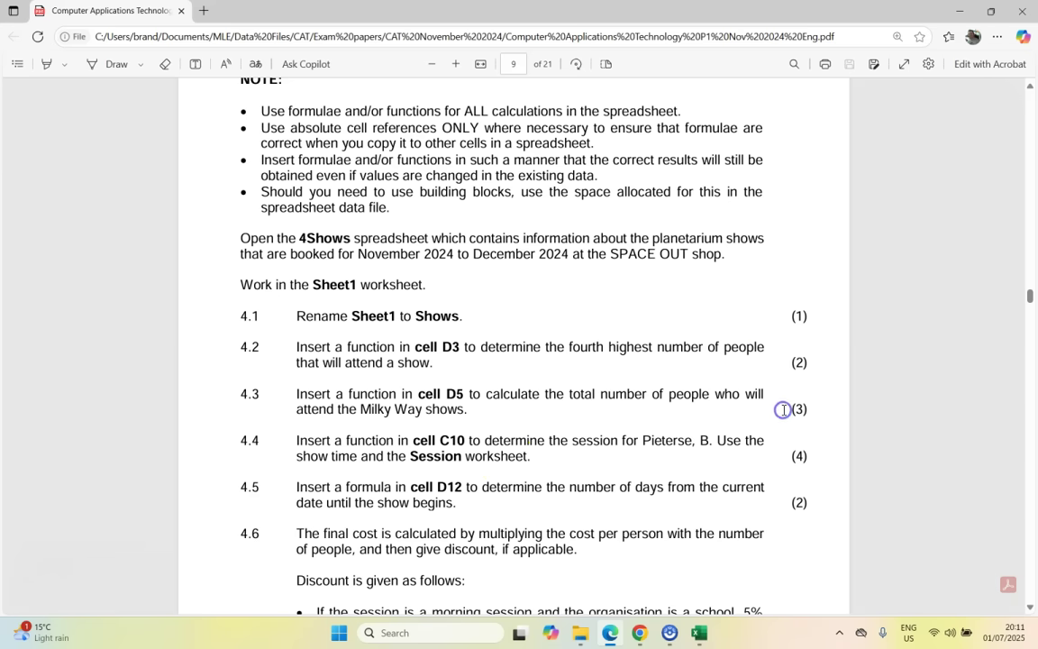
click(694, 635)
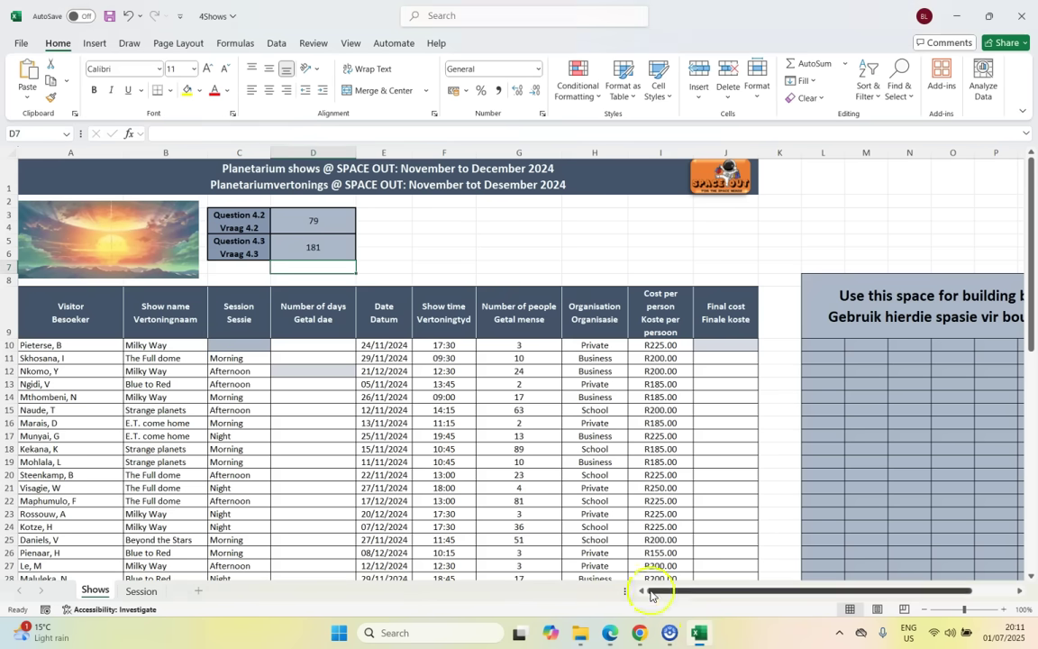
click(238, 344)
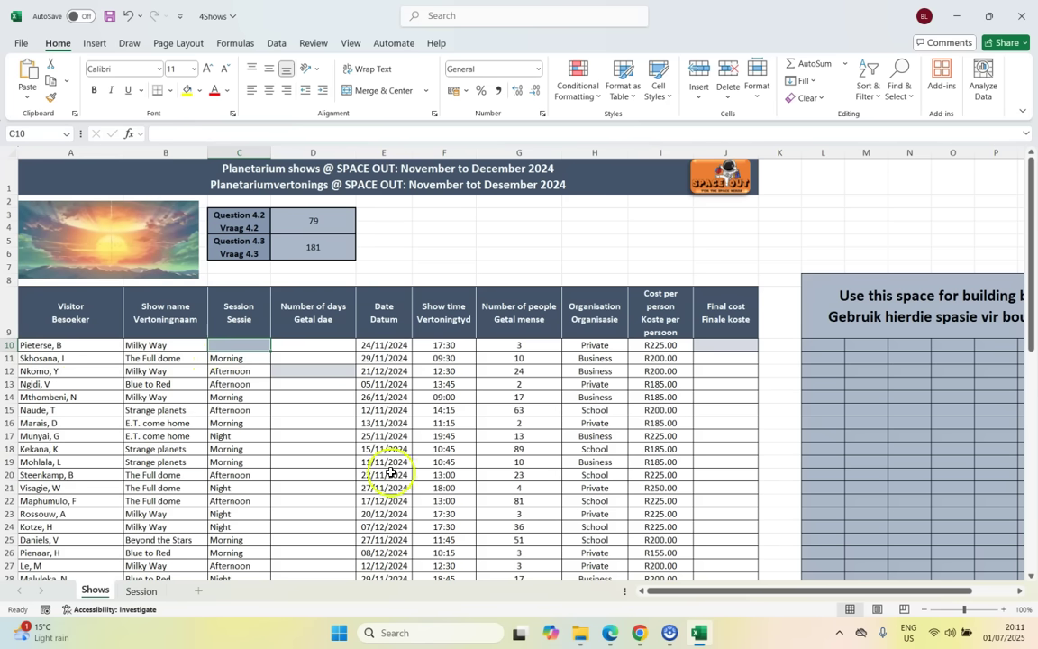
click(142, 592)
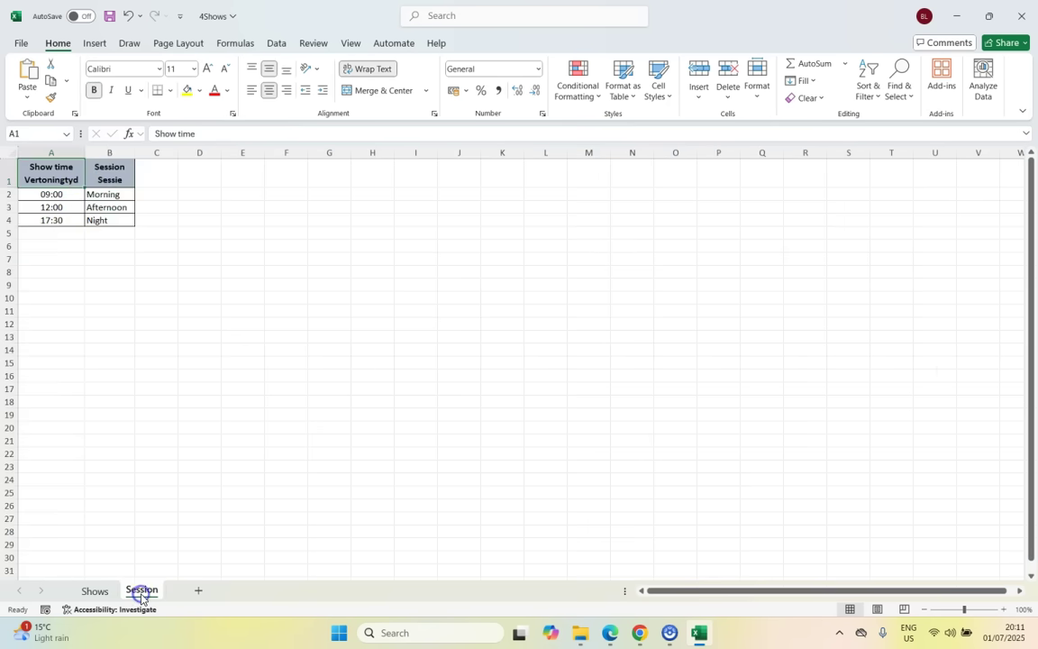
click(104, 196)
click(108, 207)
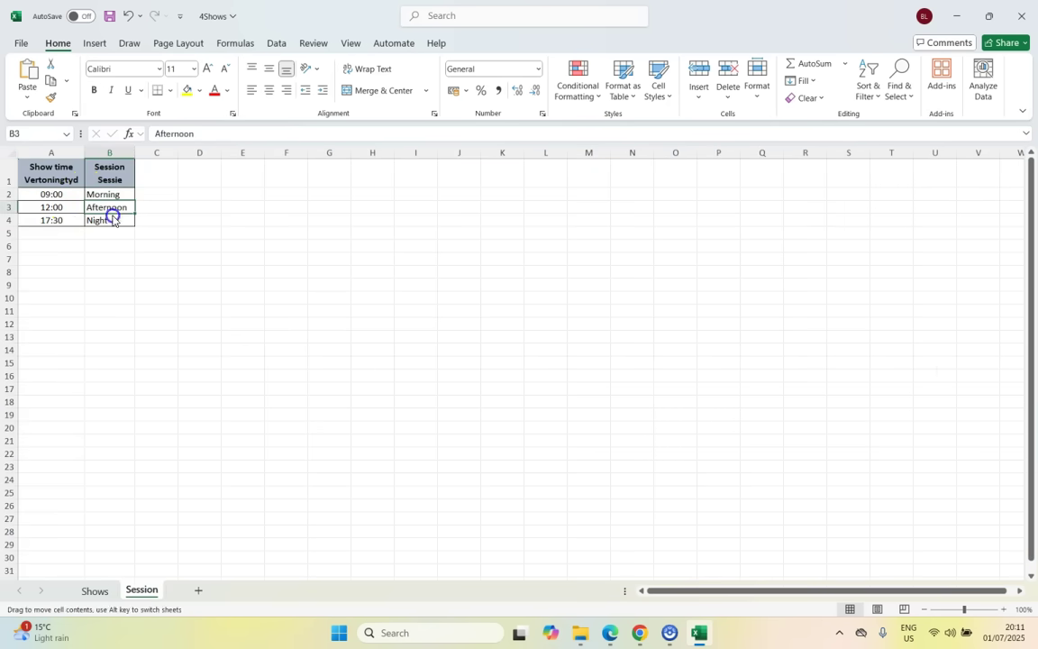
click(55, 193)
click(60, 208)
click(60, 220)
Step: Compare the visitors' show times and sessions on the Shows worksheet with the starting times listed on the Session worksheet
click(94, 591)
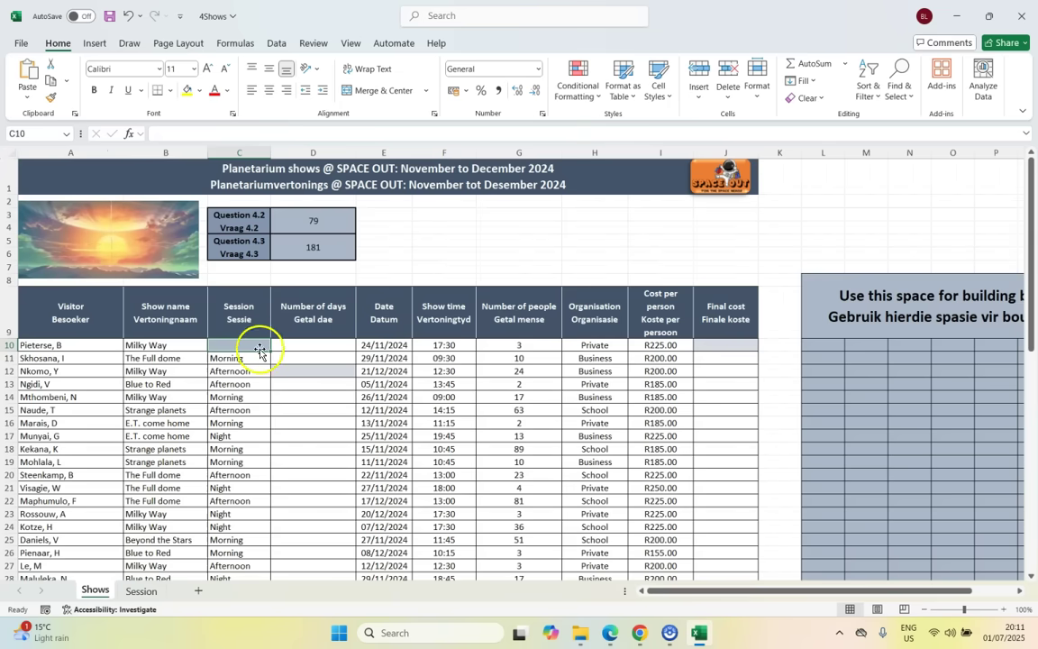
click(460, 347)
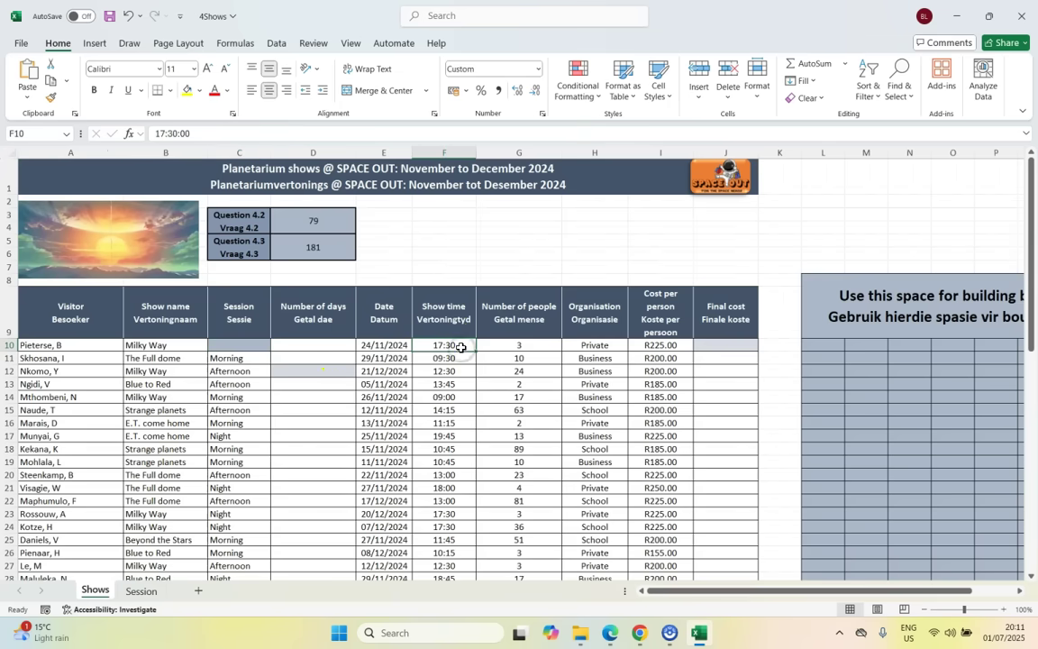
click(239, 357)
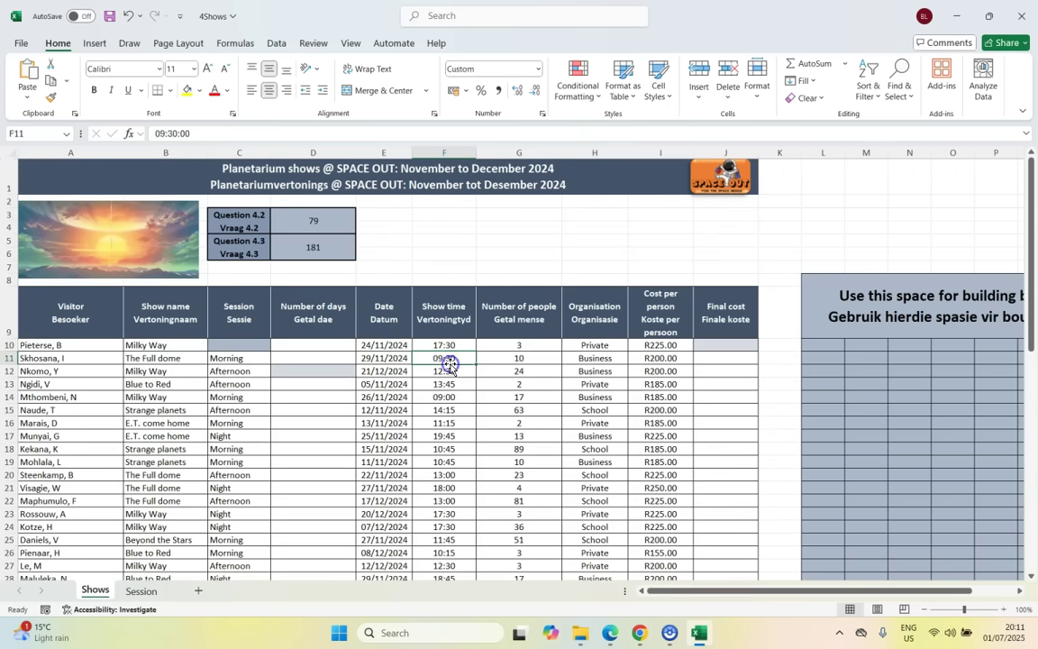
click(142, 591)
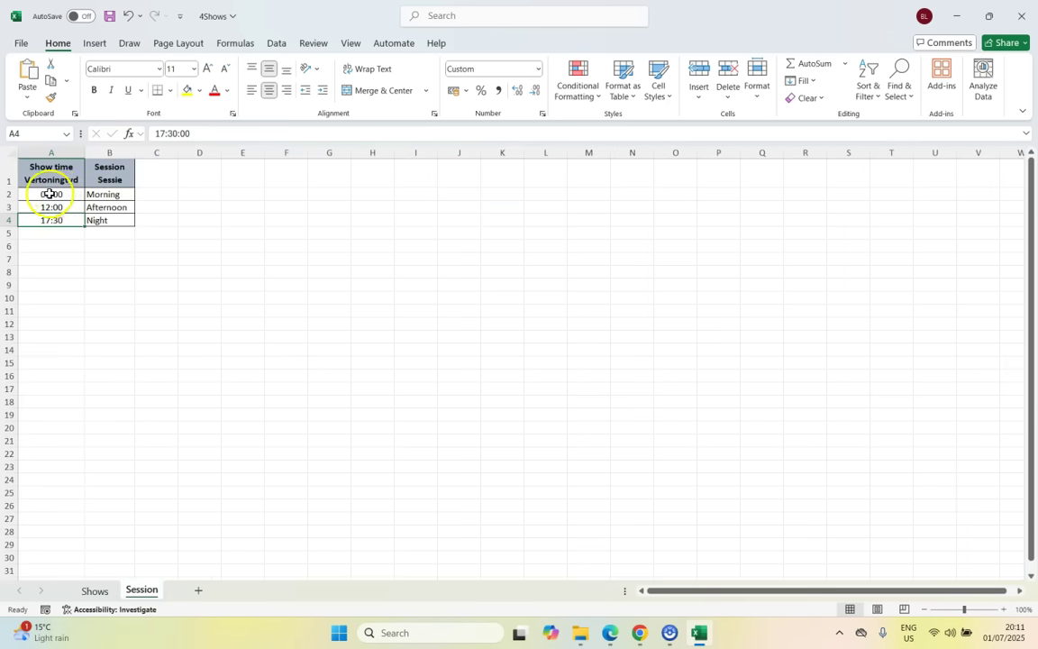
click(94, 591)
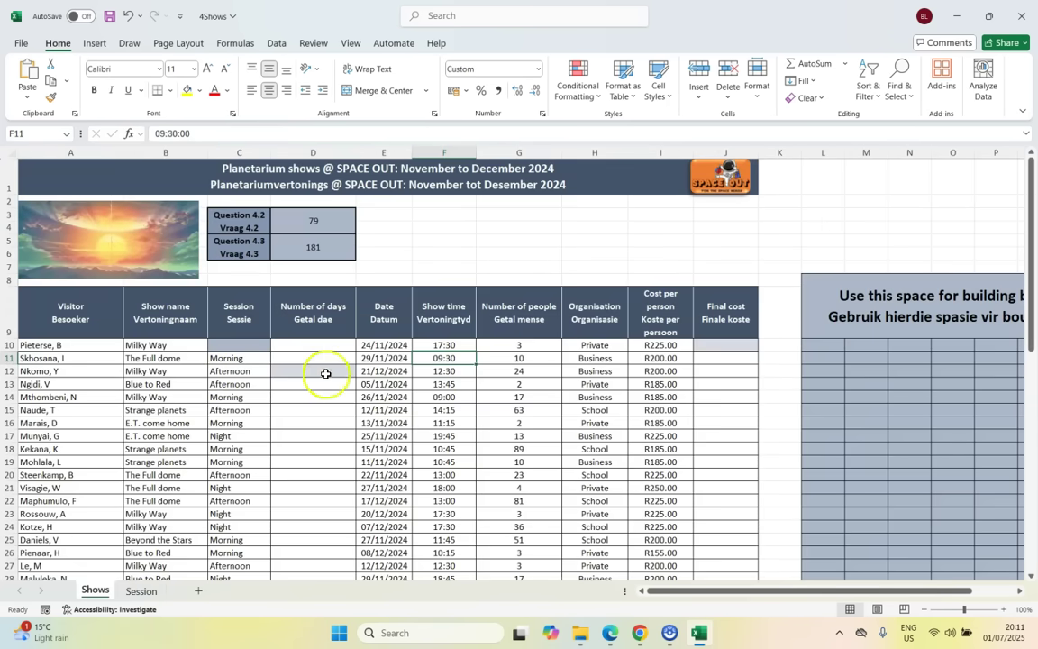
click(142, 591)
click(52, 194)
click(51, 208)
click(106, 194)
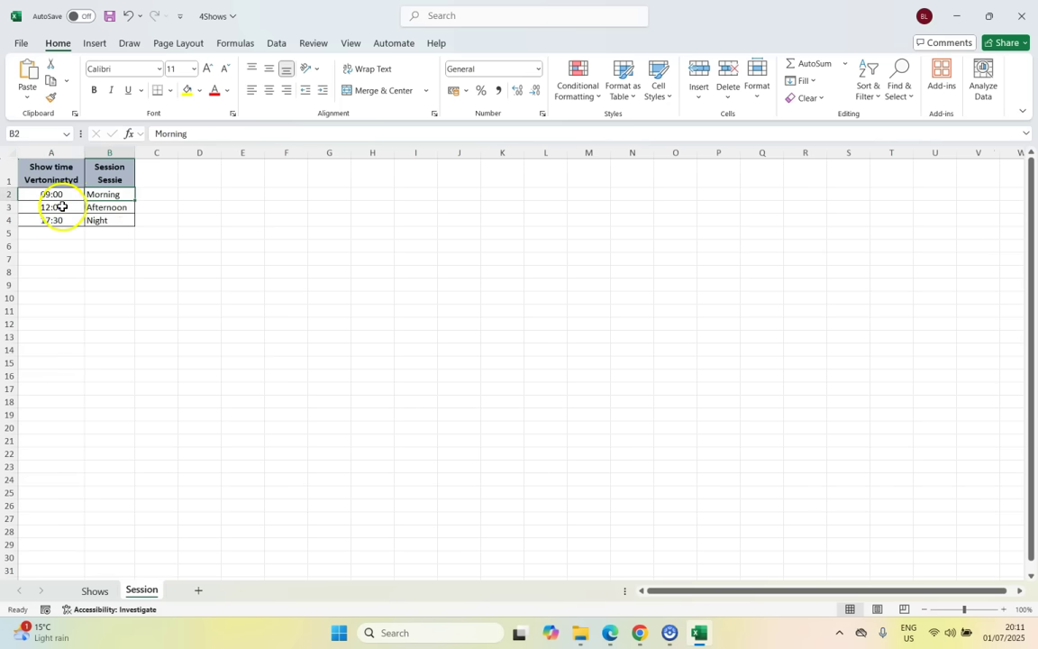
click(55, 206)
key(Down)
click(98, 207)
click(45, 220)
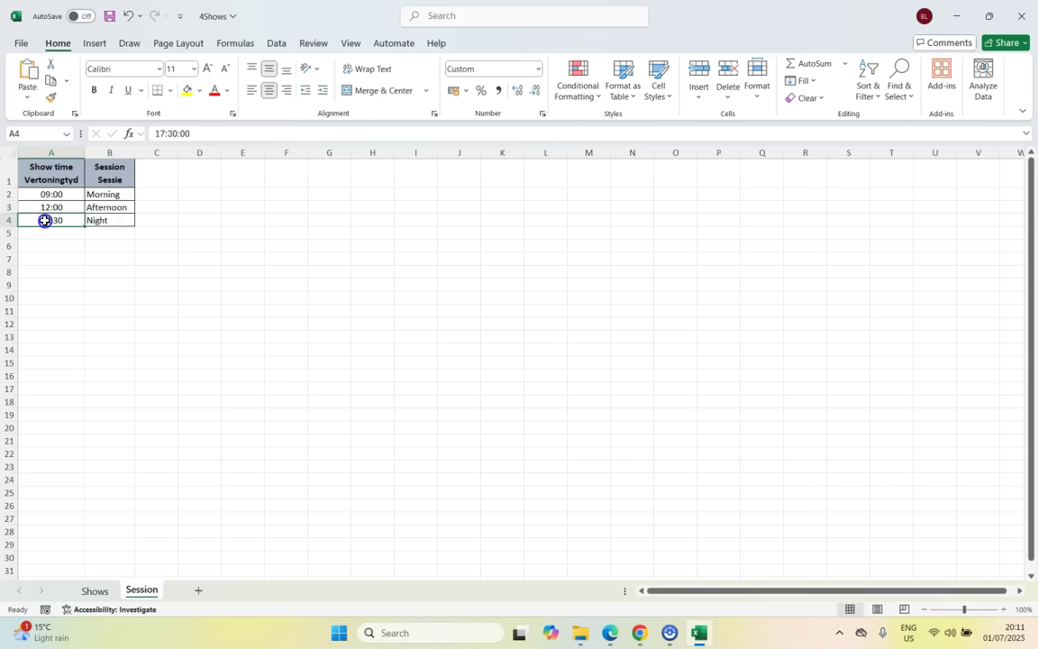
click(95, 590)
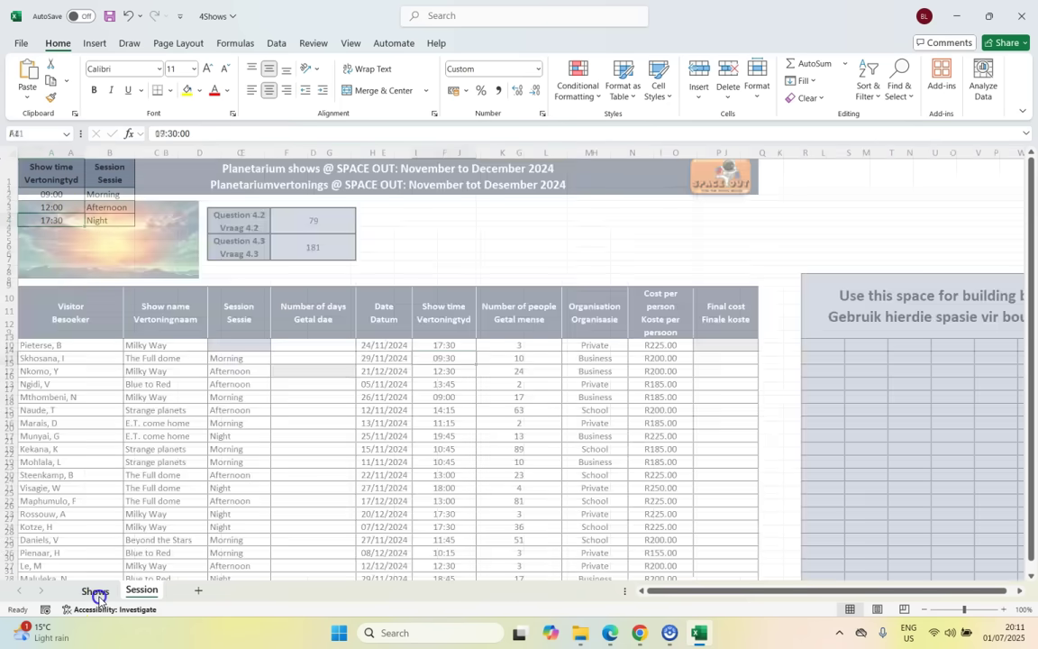
click(232, 347)
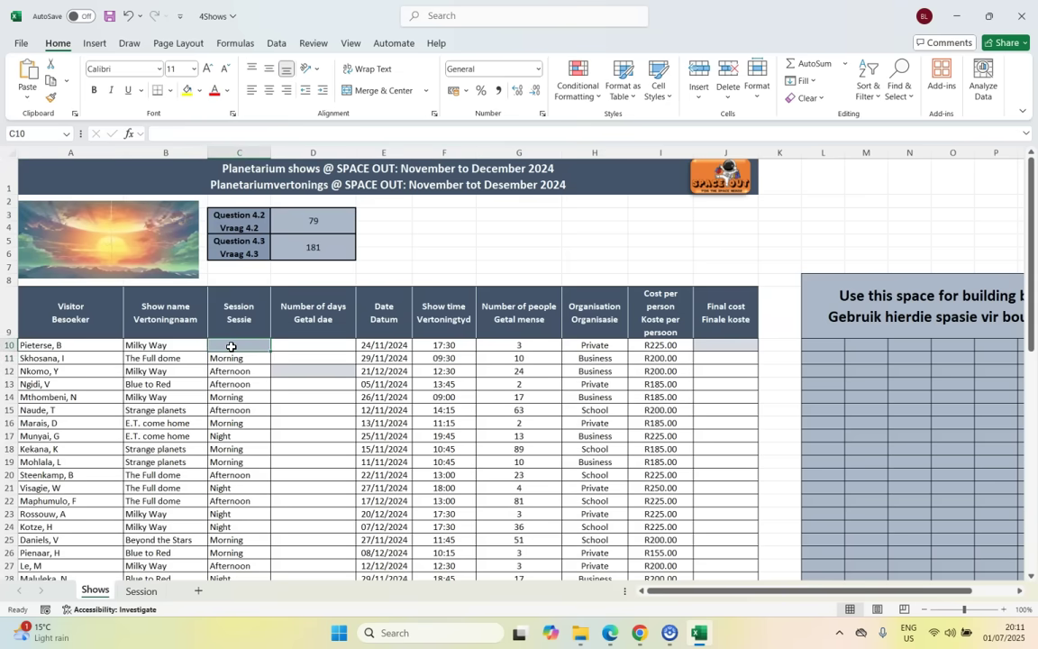
text(=)
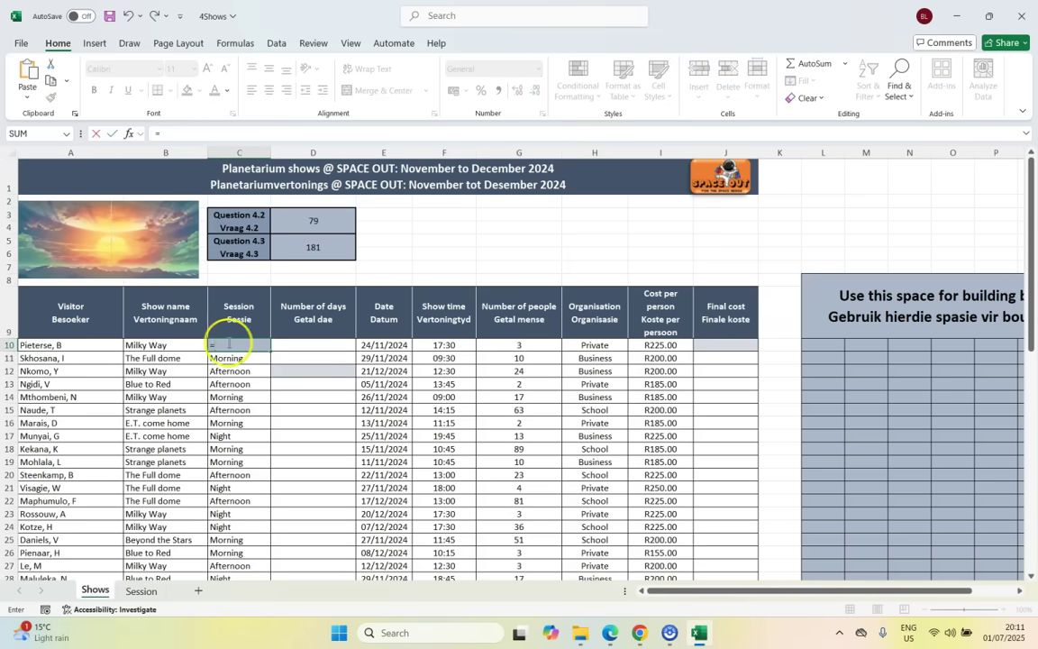
Step: Insert =VLOOKUP(F10,Session!A2:B4,2) in cell C10 of Shows to look up the session for the first visitor's show time
click(141, 591)
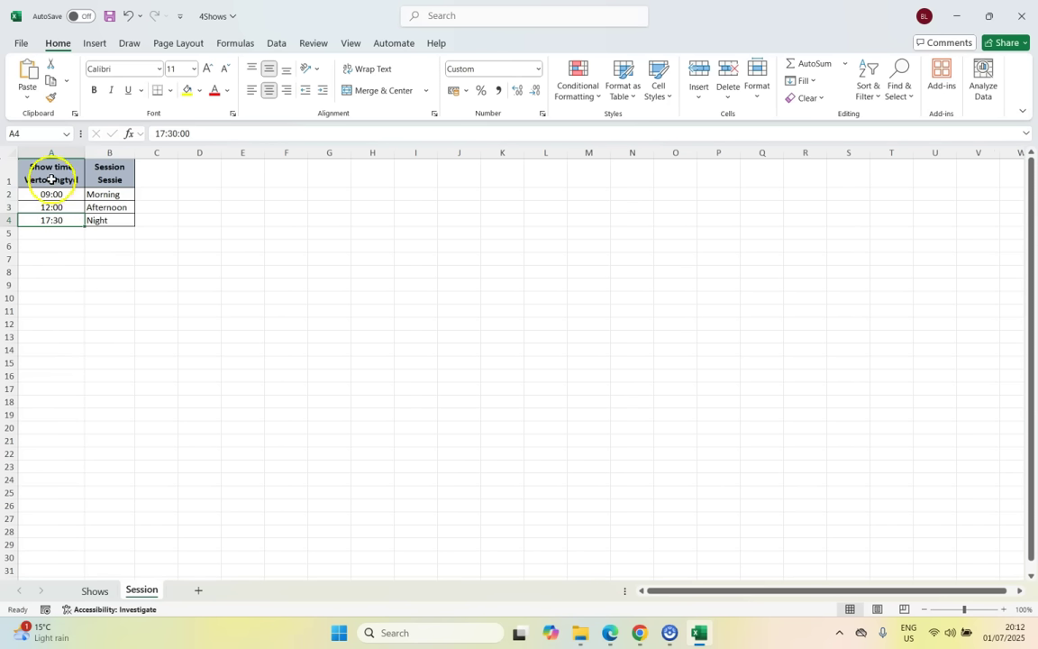
drag(55, 196, 55, 206)
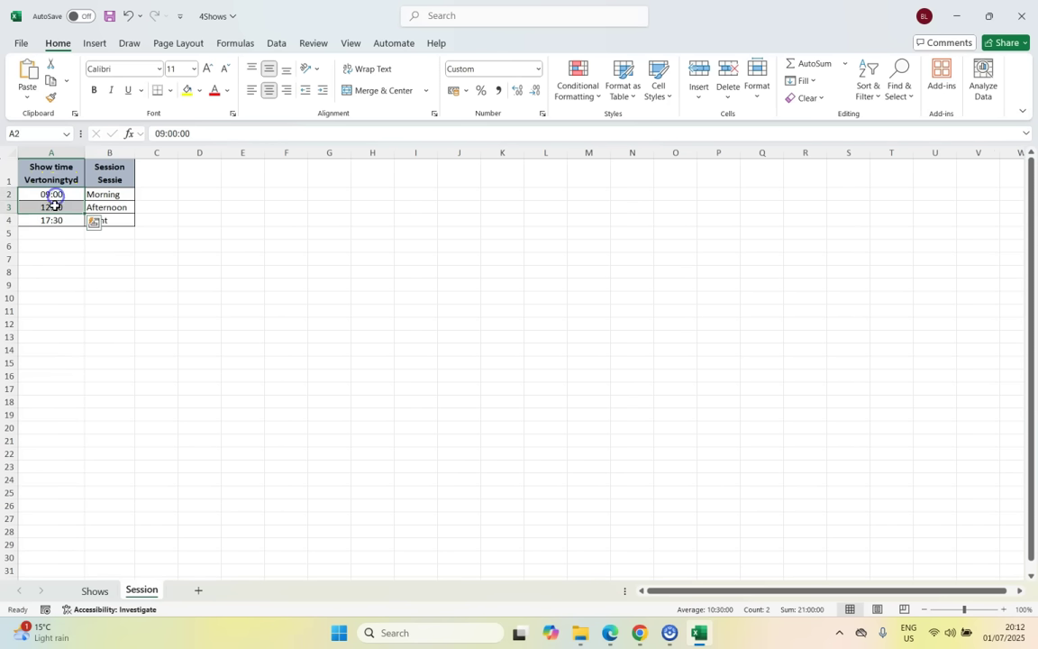
click(55, 206)
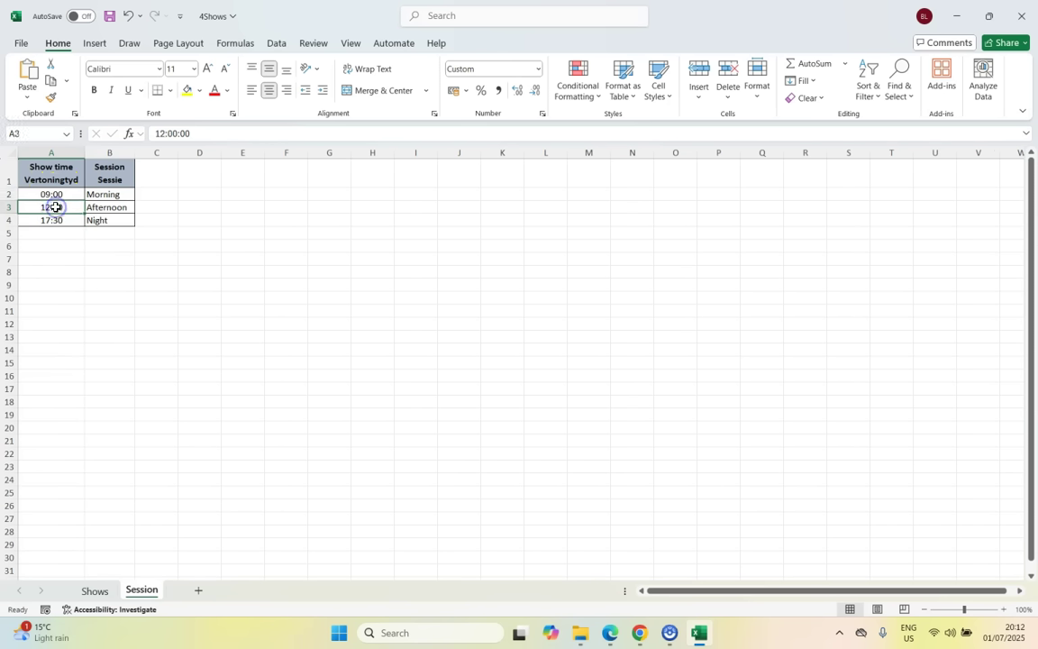
click(112, 208)
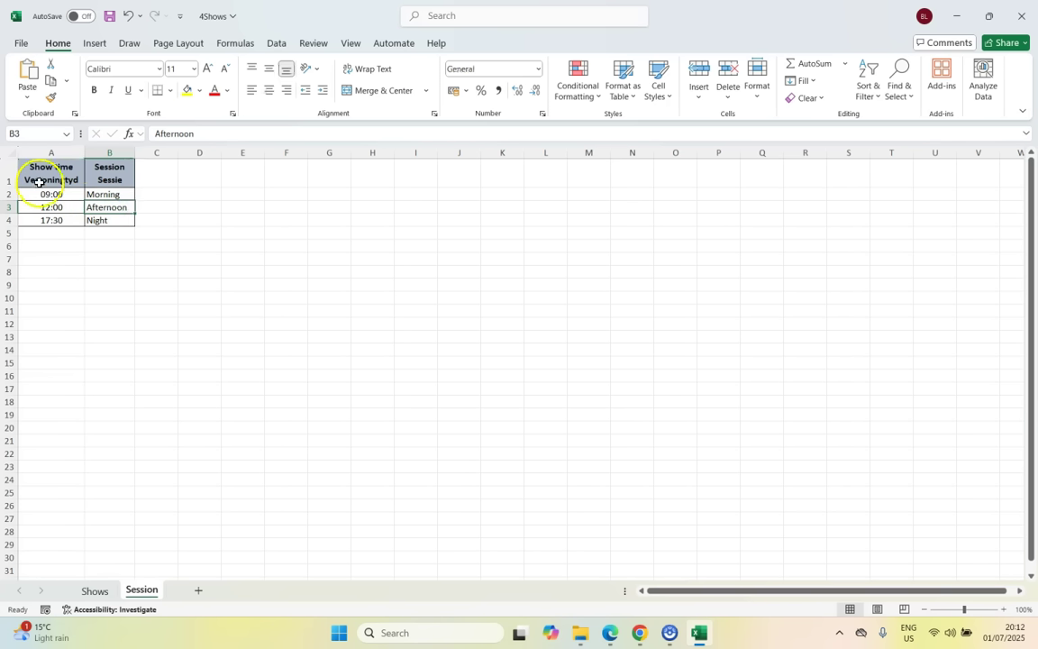
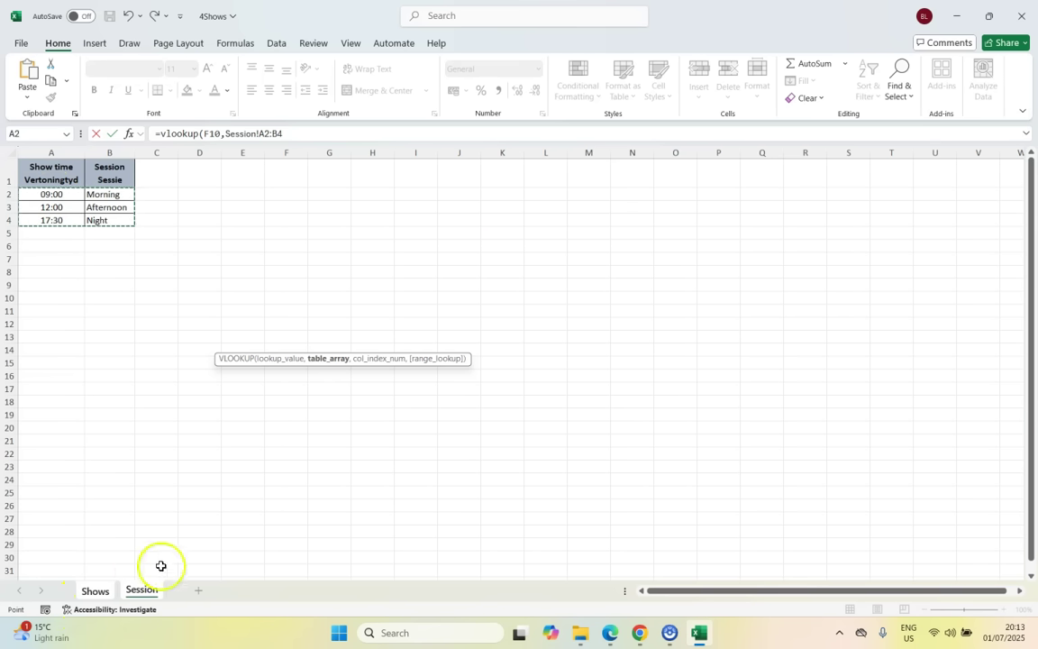
click(304, 133)
text(,2)
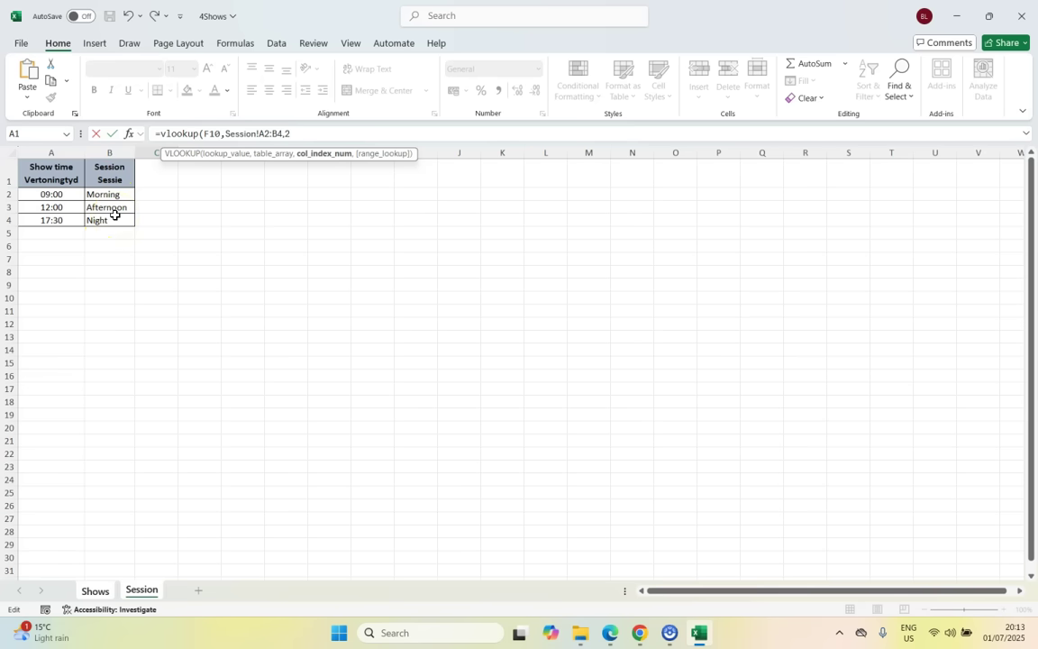
click(383, 161)
text(,)
mouse_move(384, 160)
mouse_down()
mouse_move(336, 173)
mouse_move(390, 168)
mouse_up()
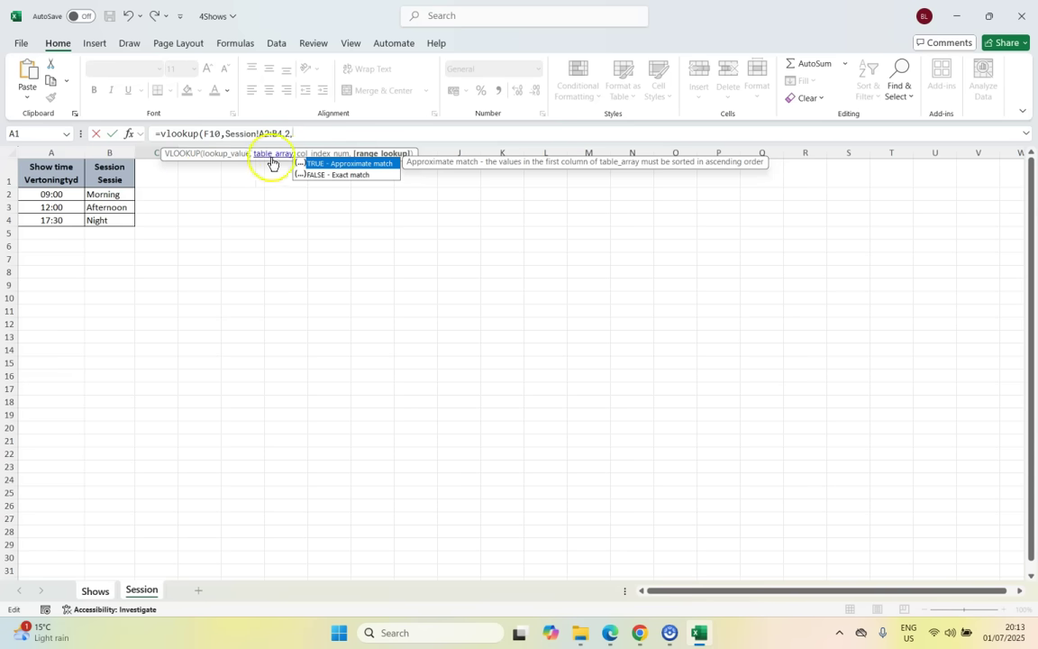
key(BackSpace)
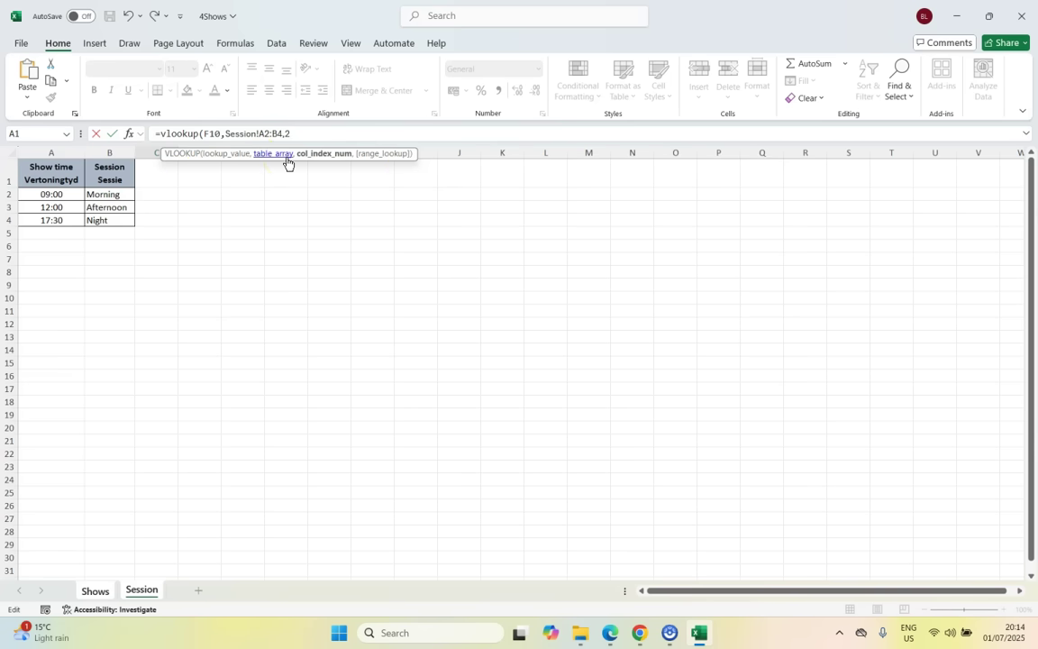
text())
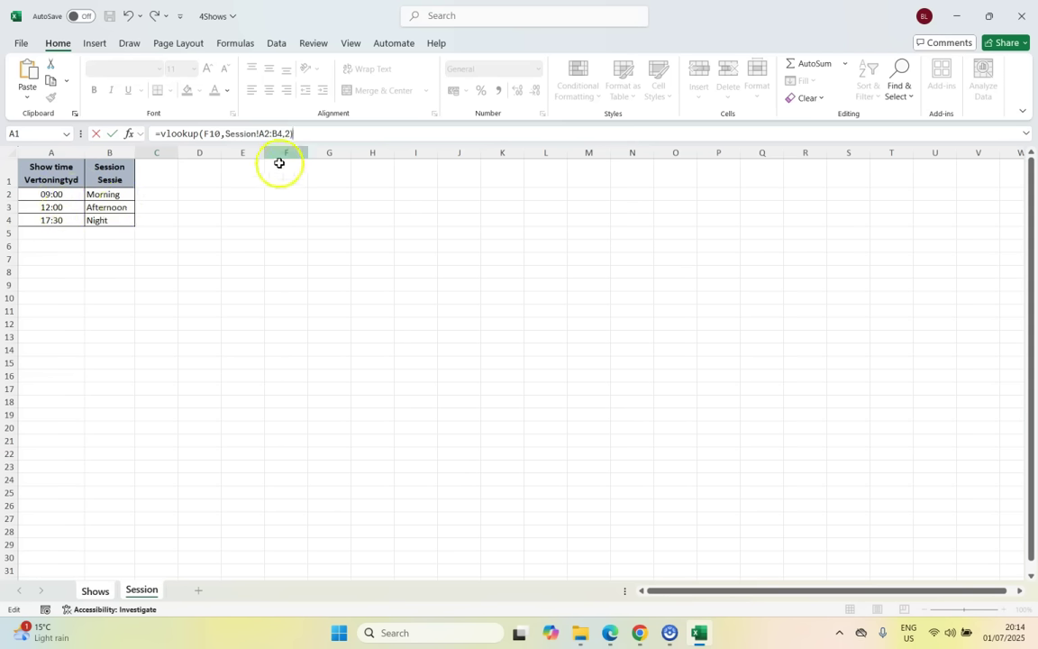
key(Return)
Step: Check the C10 session against the show time in F10 and the Session worksheet, and fill the lookup formula down to C13
click(221, 345)
click(452, 346)
click(141, 590)
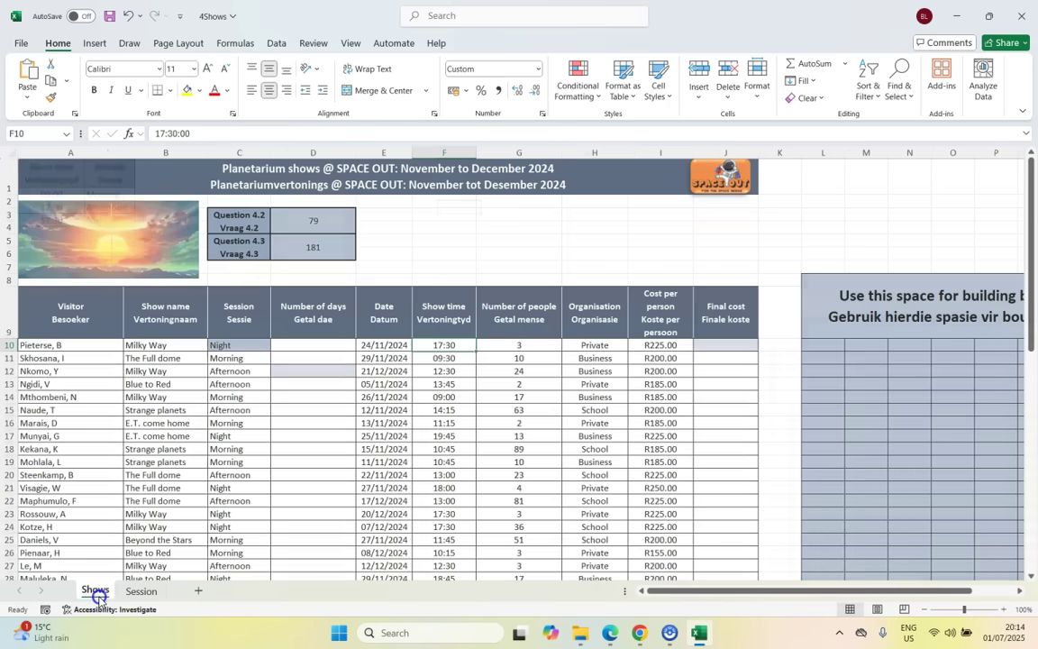
click(95, 590)
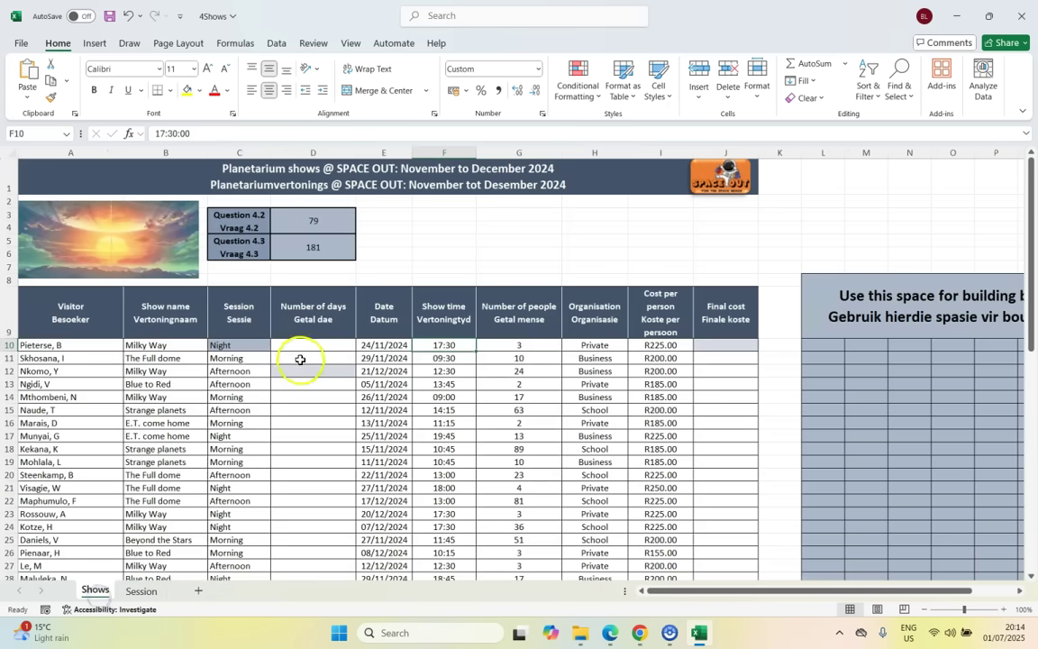
click(238, 350)
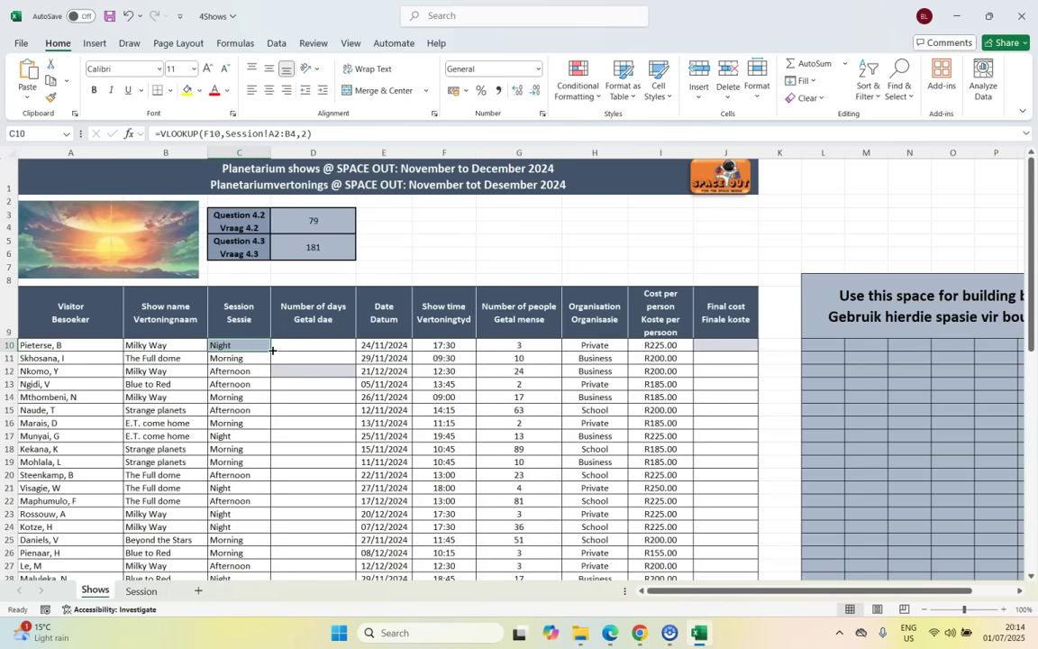
drag(272, 349, 267, 394)
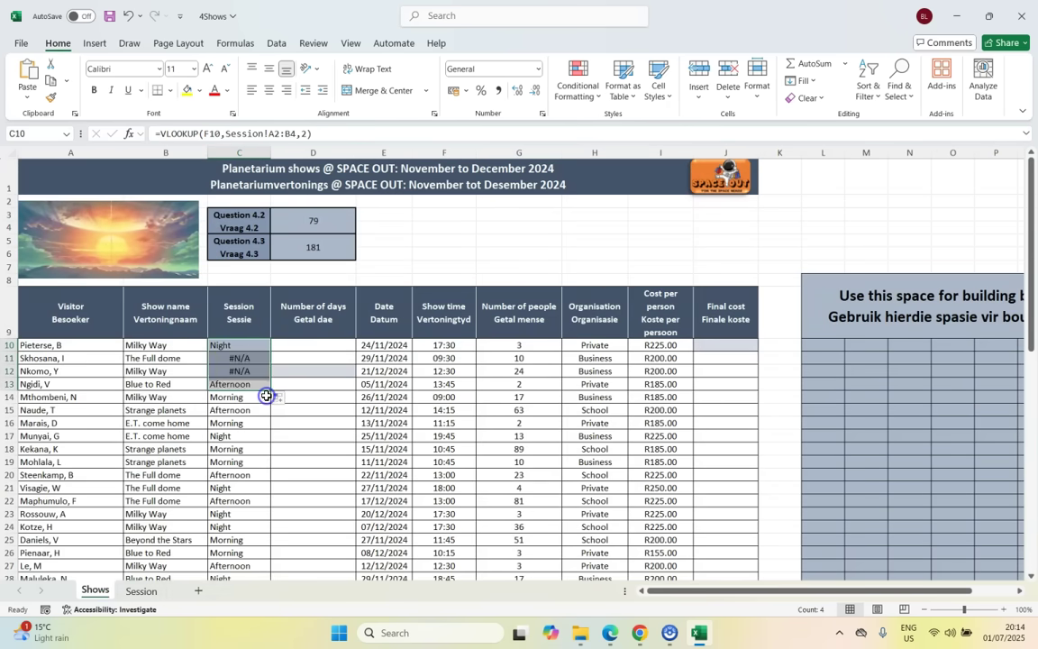
Step: Undo the fill of the lookup formula below C10 and recheck the lookup table on the Session worksheet
key(ctrl+z)
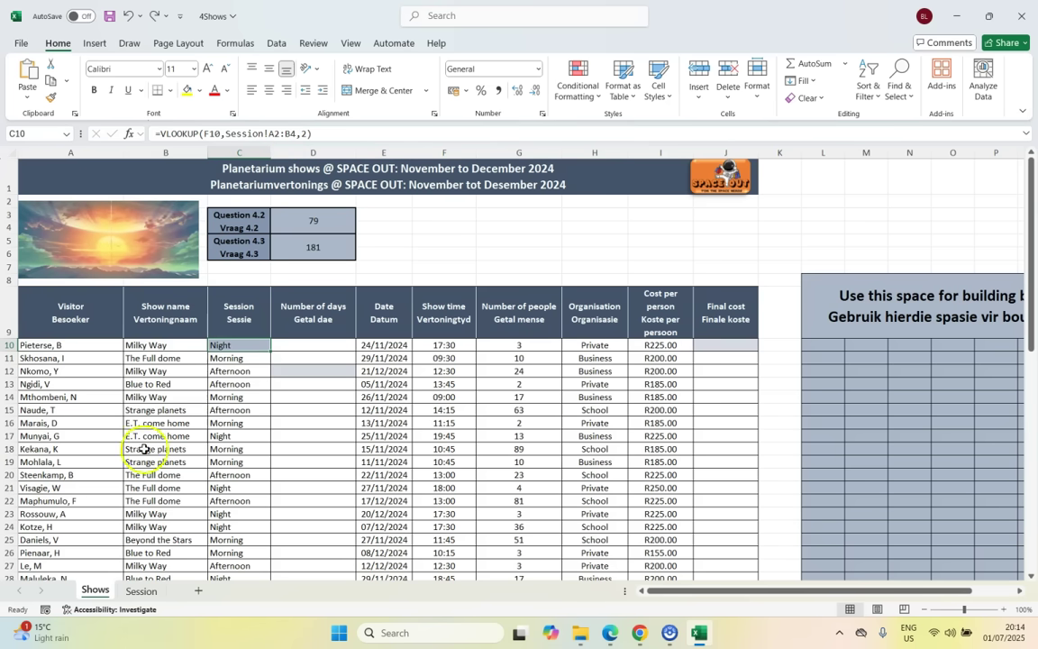
click(144, 591)
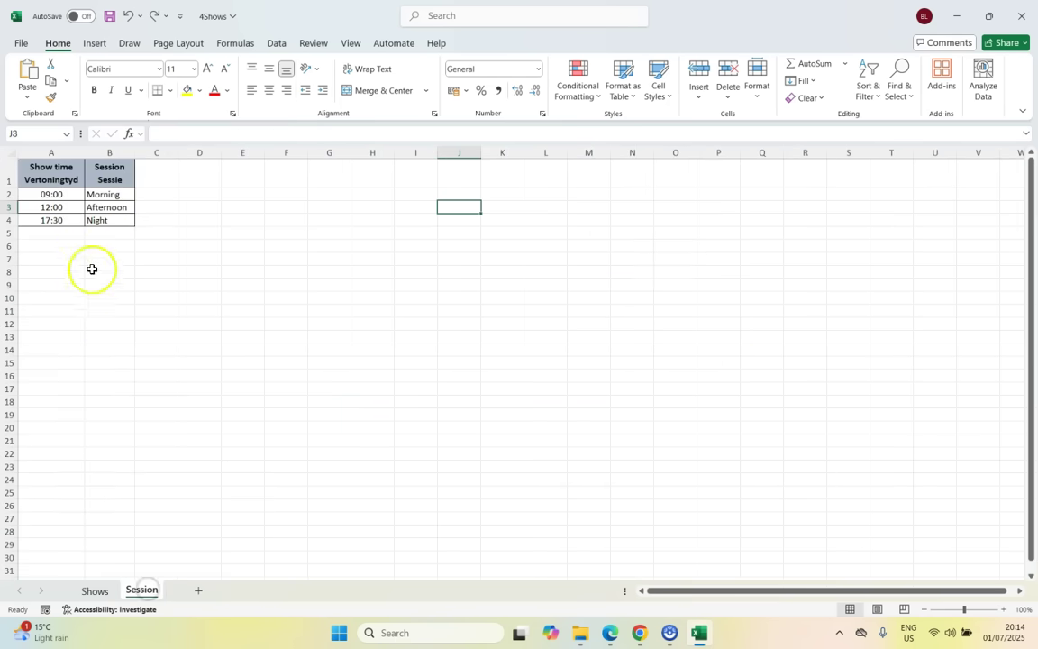
click(95, 591)
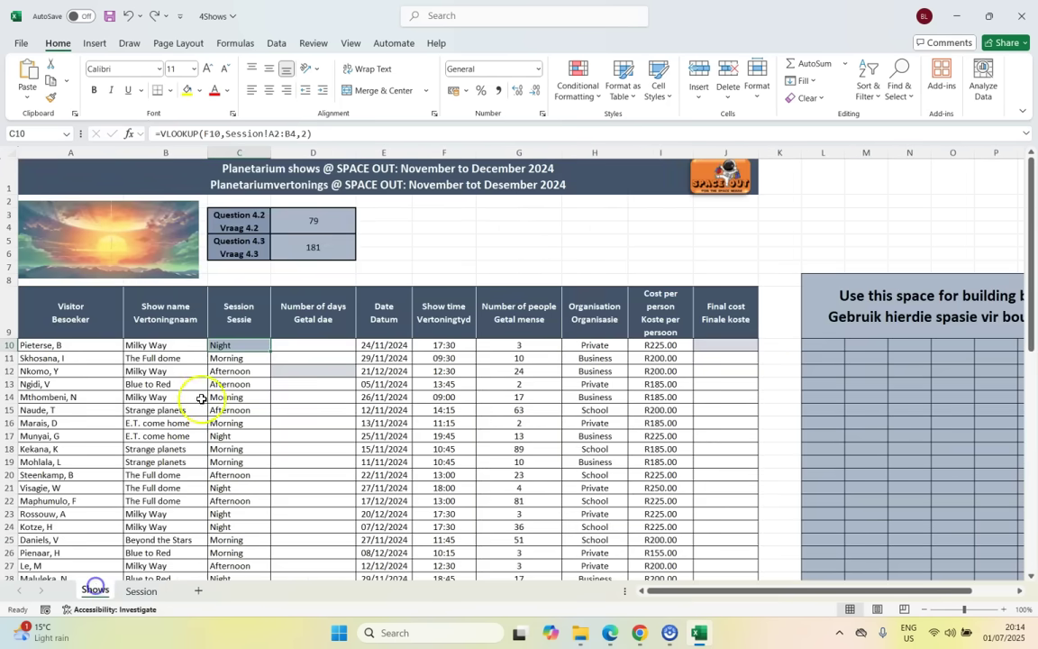
Step: Make the lookup table range in C10 absolute, giving =VLOOKUP(F10,Session!$A$2:$B$4,2)
click(266, 133)
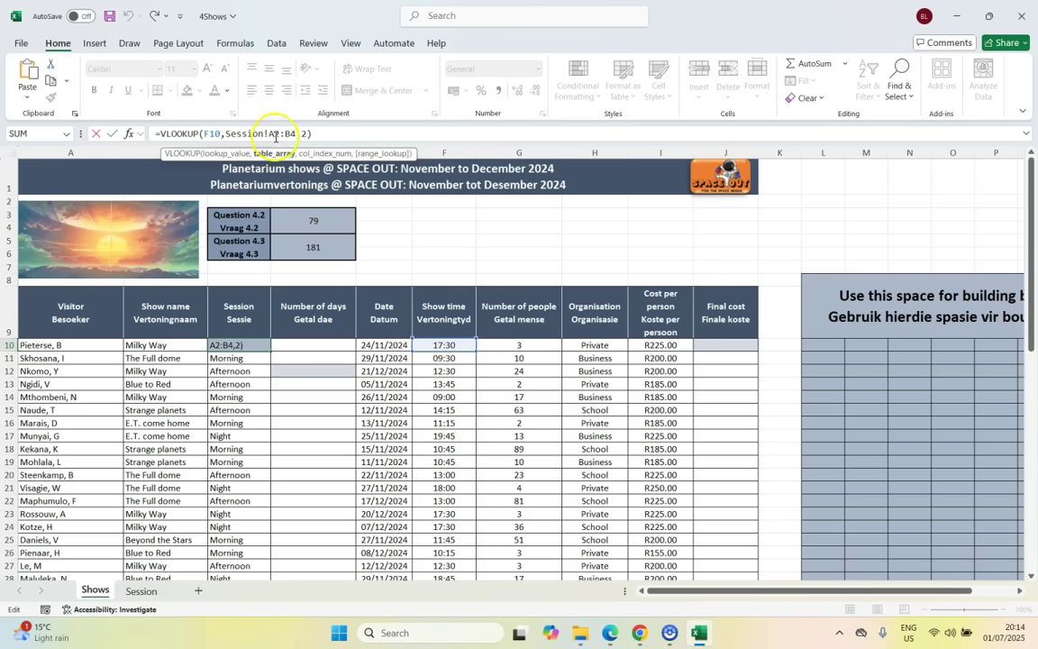
drag(267, 134, 297, 133)
key(F4)
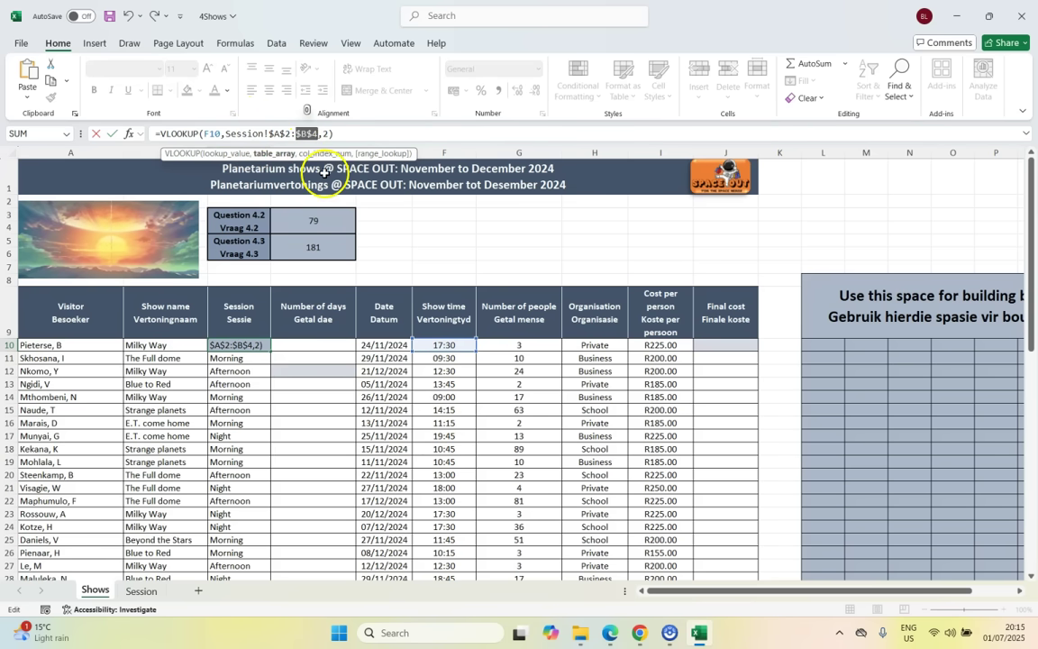
key(Return)
Step: Test the absolute references by filling the C10 formula down to C13, check the copied formula in C13, and revert the fill
click(244, 345)
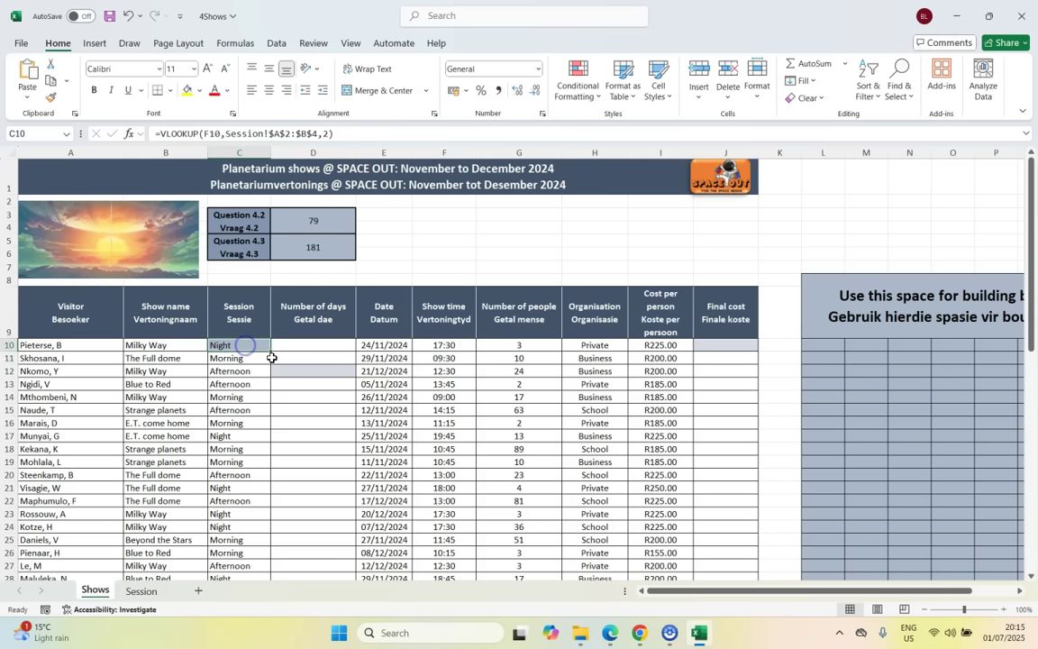
drag(271, 353, 264, 385)
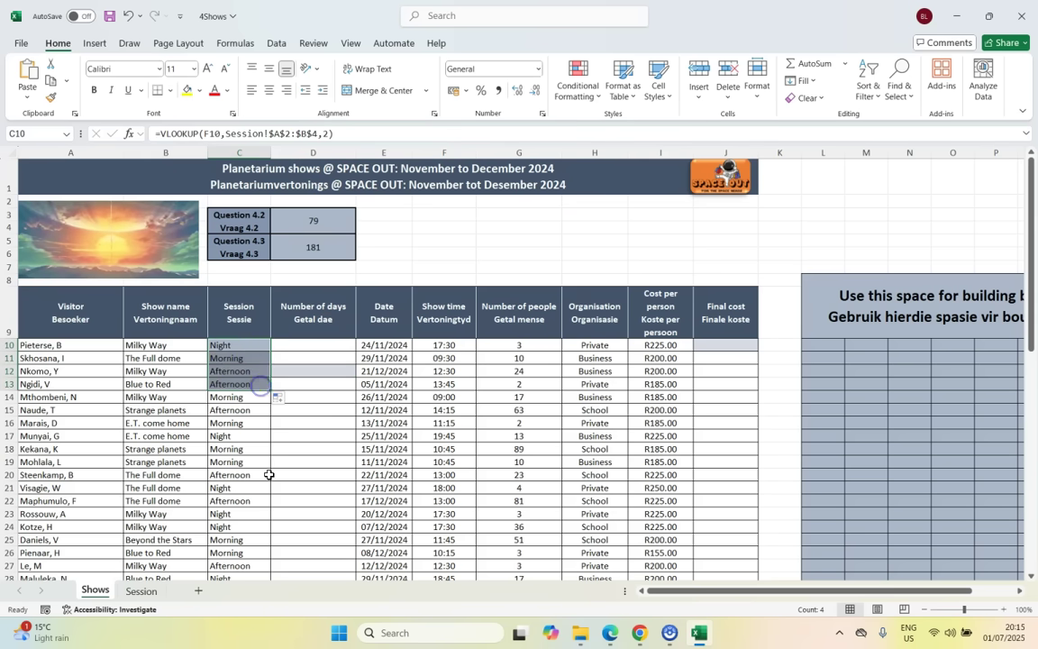
click(243, 384)
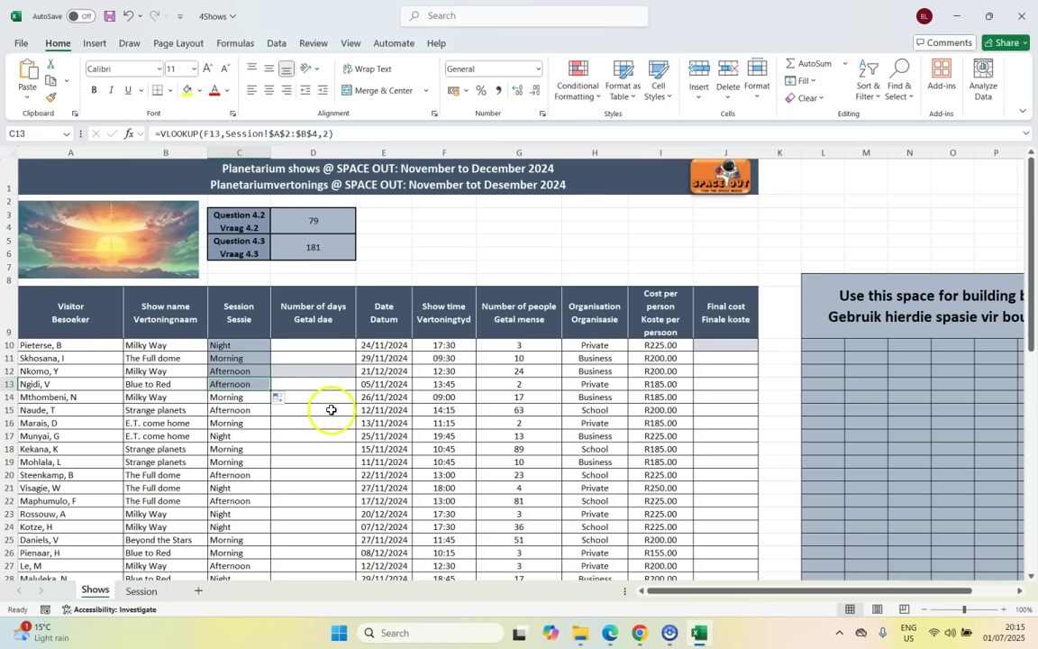
key(Up)
key(Up)
key(Up)
click(273, 133)
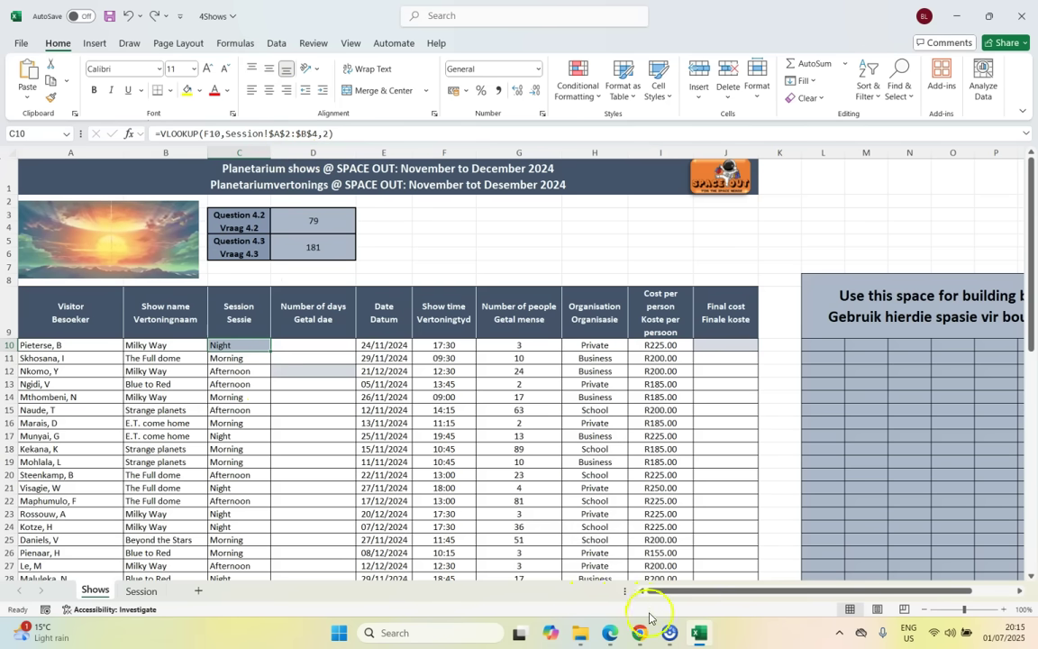
Step: Read question 4.5 in the exam PDF in Edge, and examine cell D12 and the dates in column E of Shows in Excel
click(610, 632)
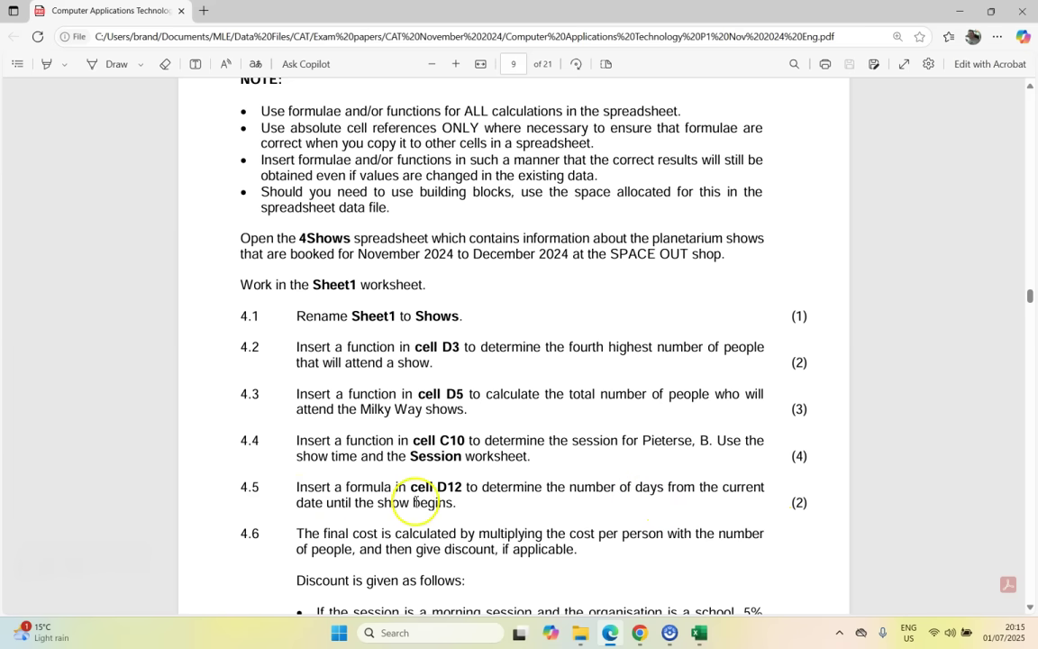
click(698, 632)
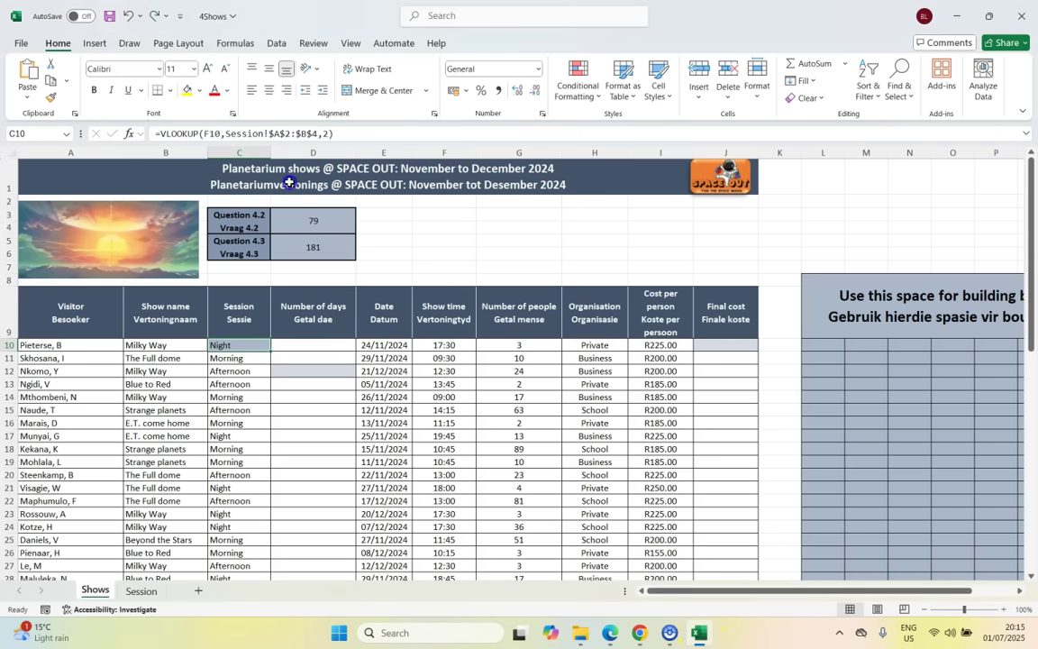
click(318, 369)
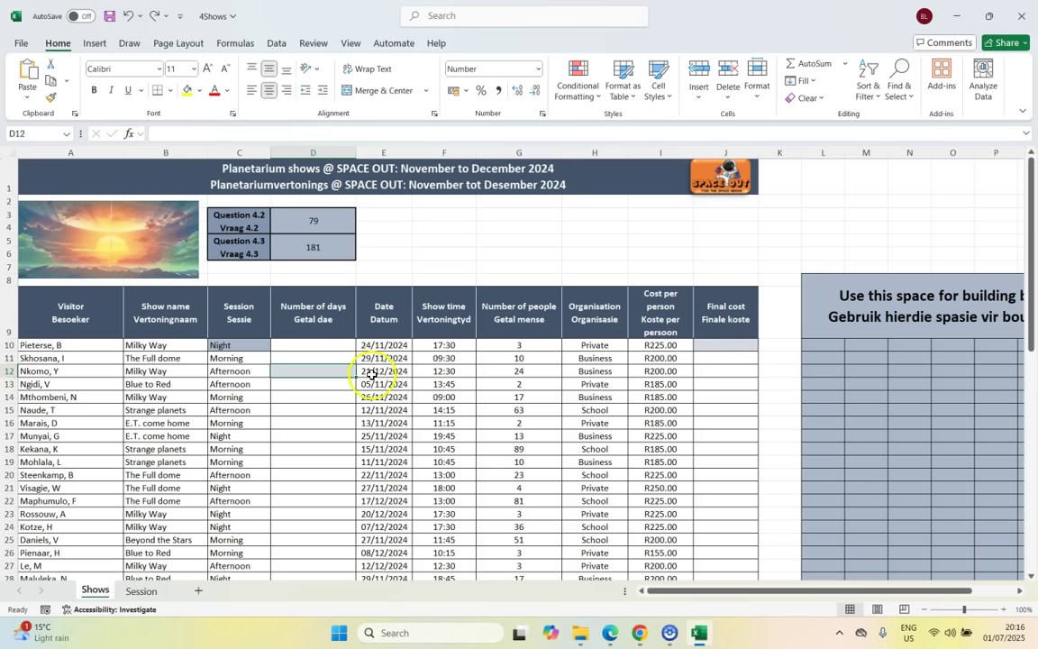
drag(389, 344, 396, 420)
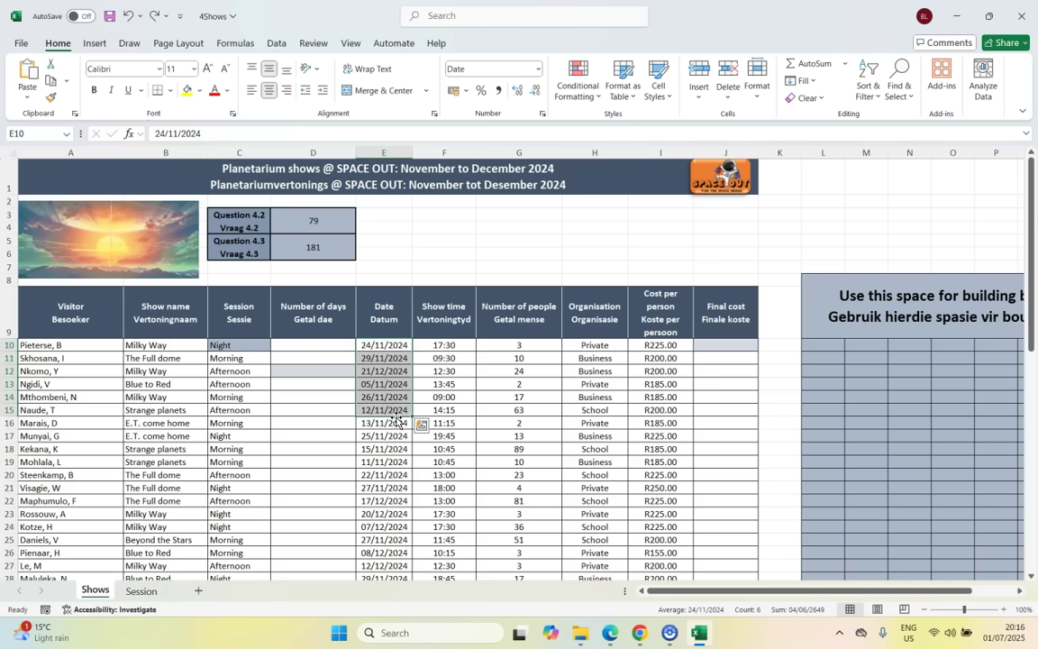
click(397, 344)
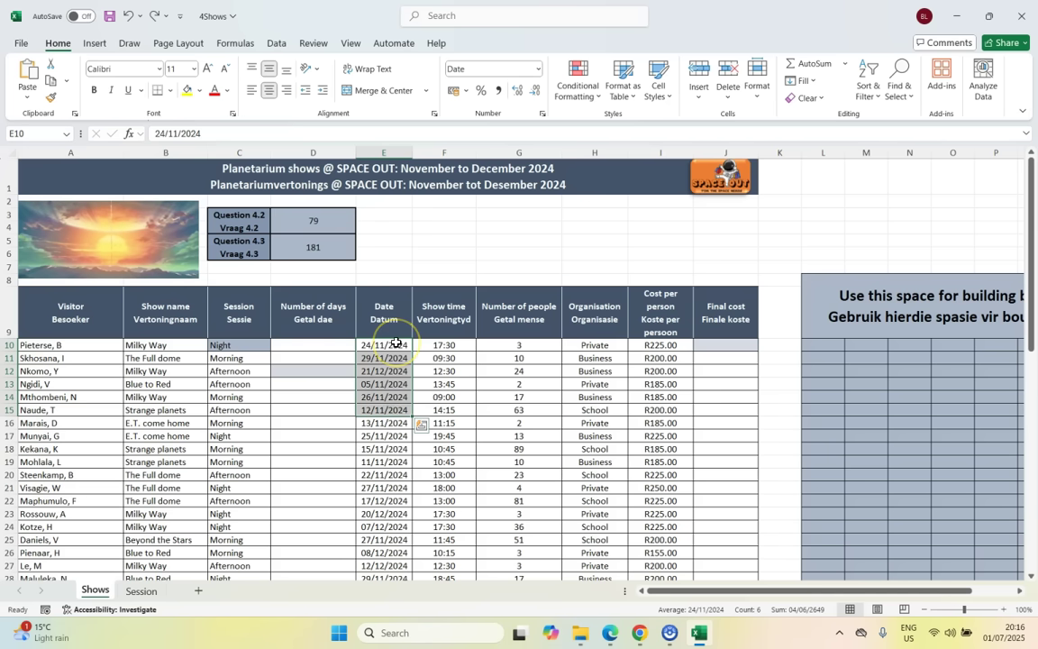
Step: Change the show date in cell E12 to 21/12/2025
click(383, 369)
click(229, 134)
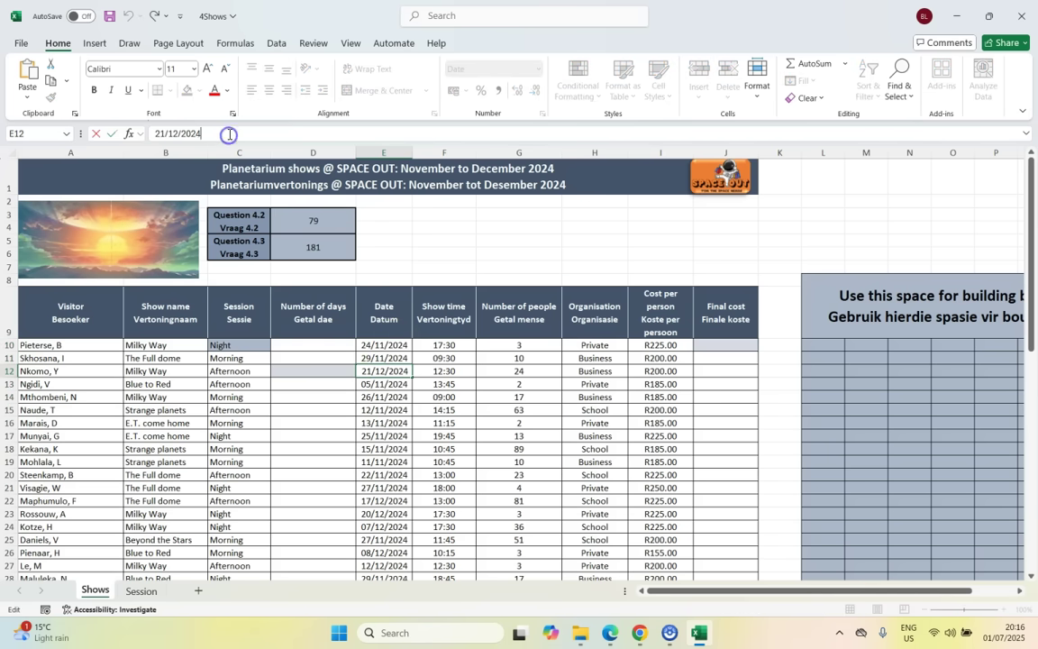
key(Return)
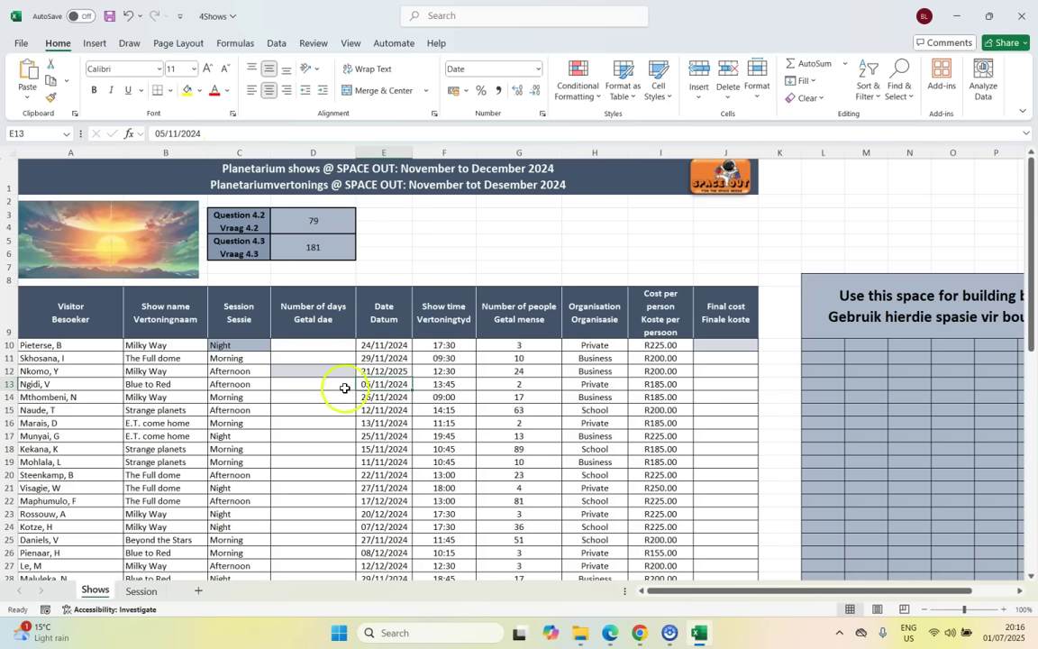
Step: Insert =E12-TODAY() in cell D12 to calculate the number of days from the current date until the show
click(309, 372)
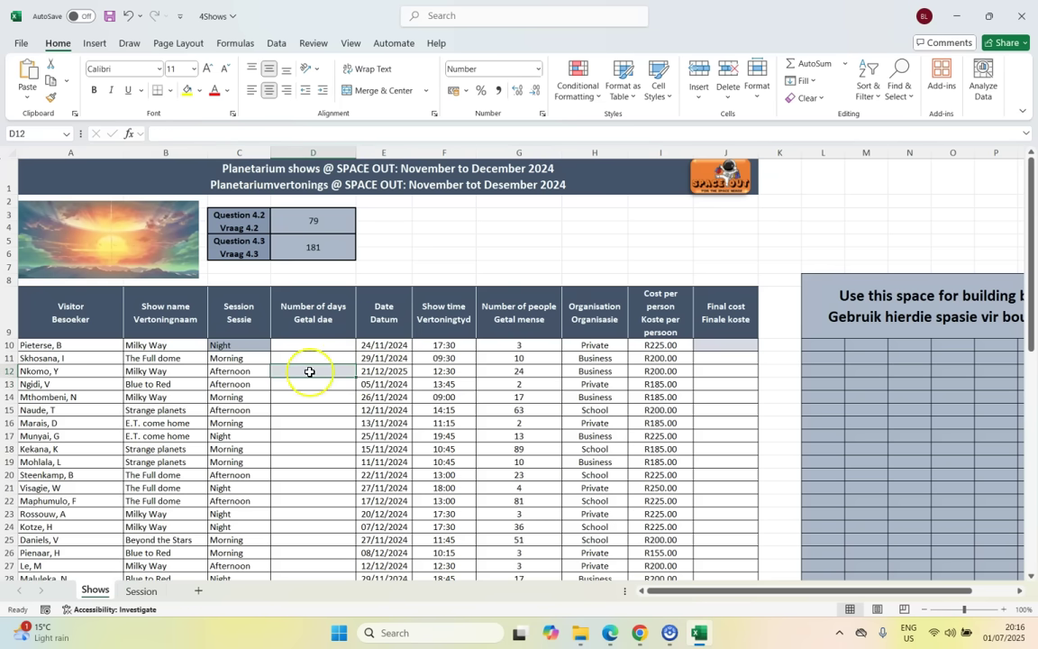
click(396, 372)
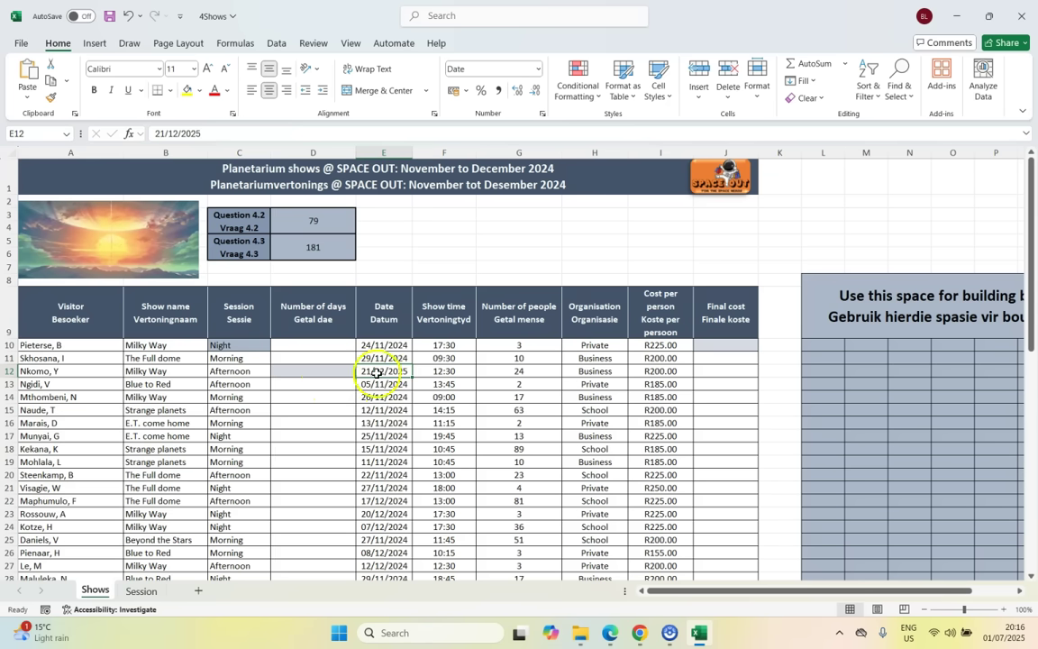
click(328, 371)
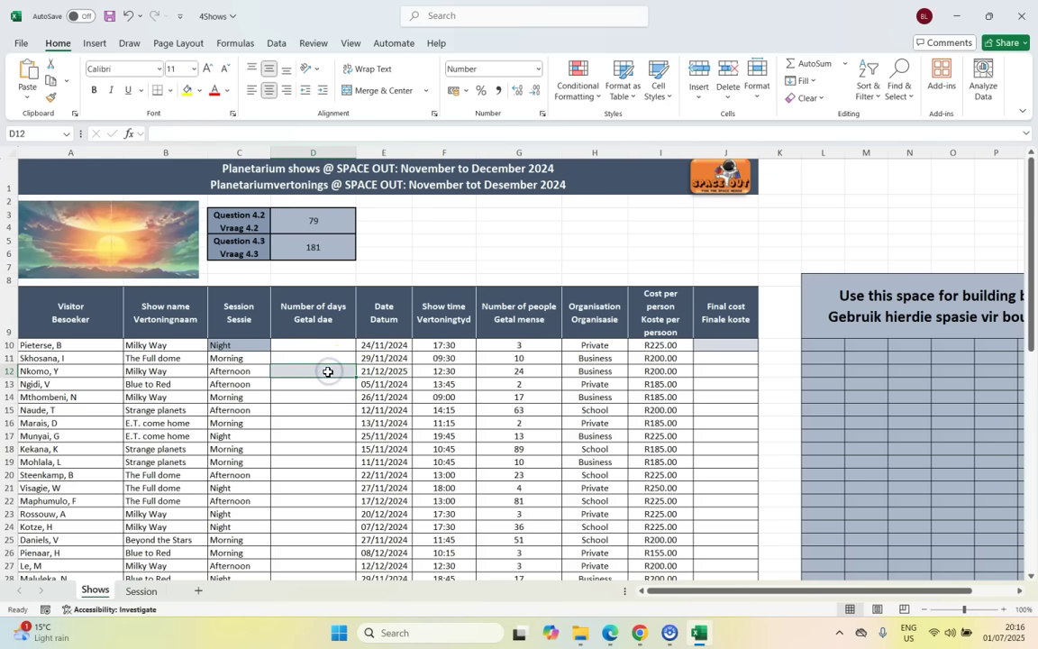
click(390, 371)
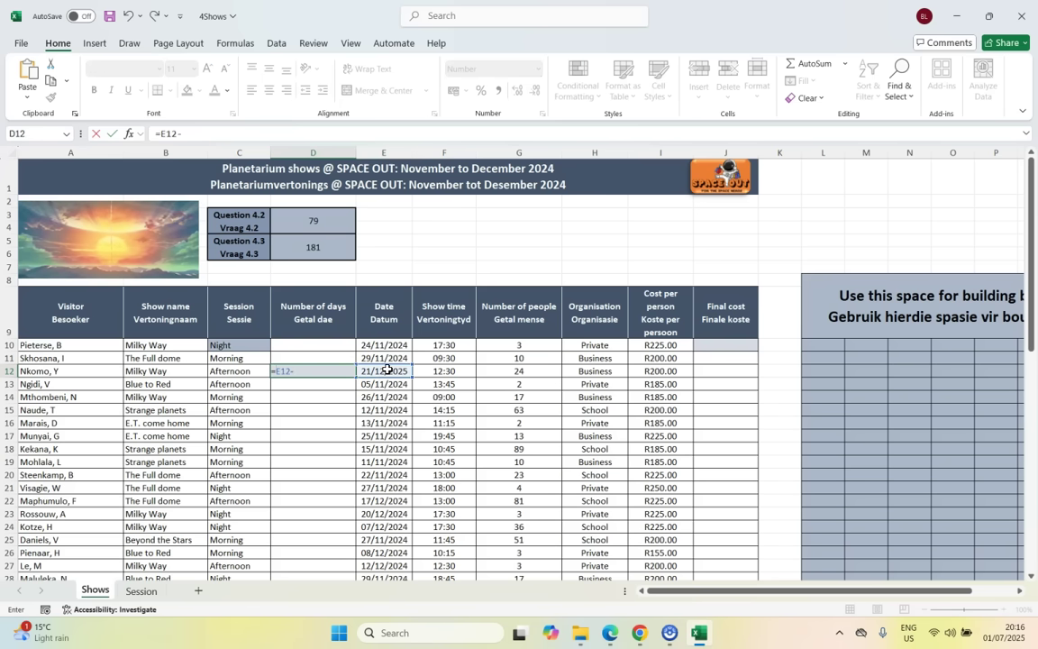
text(-TODAY())
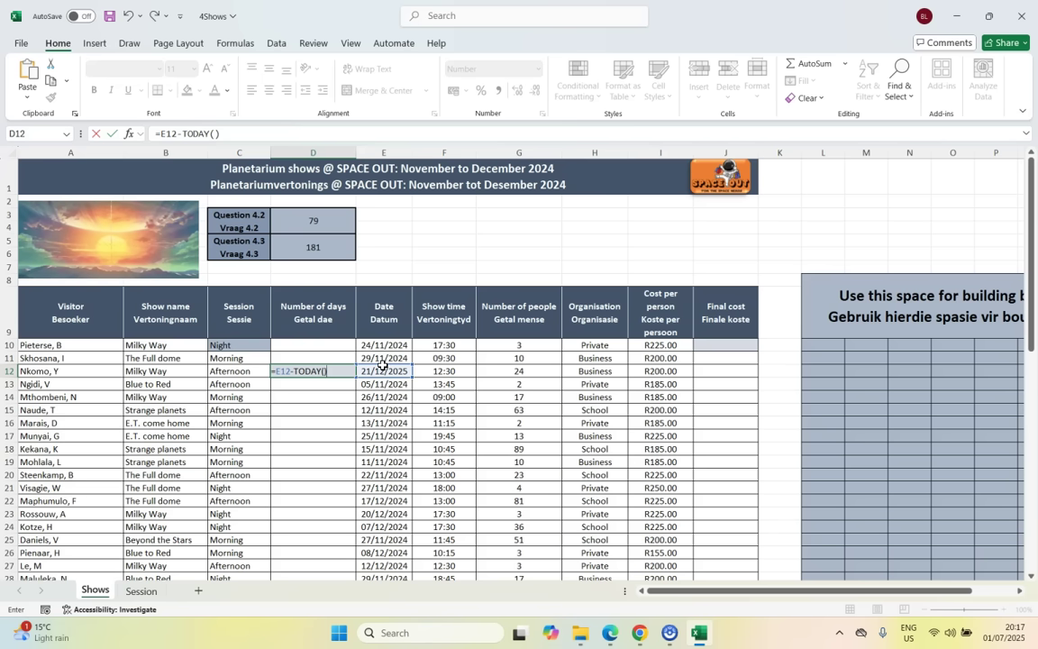
key(Return)
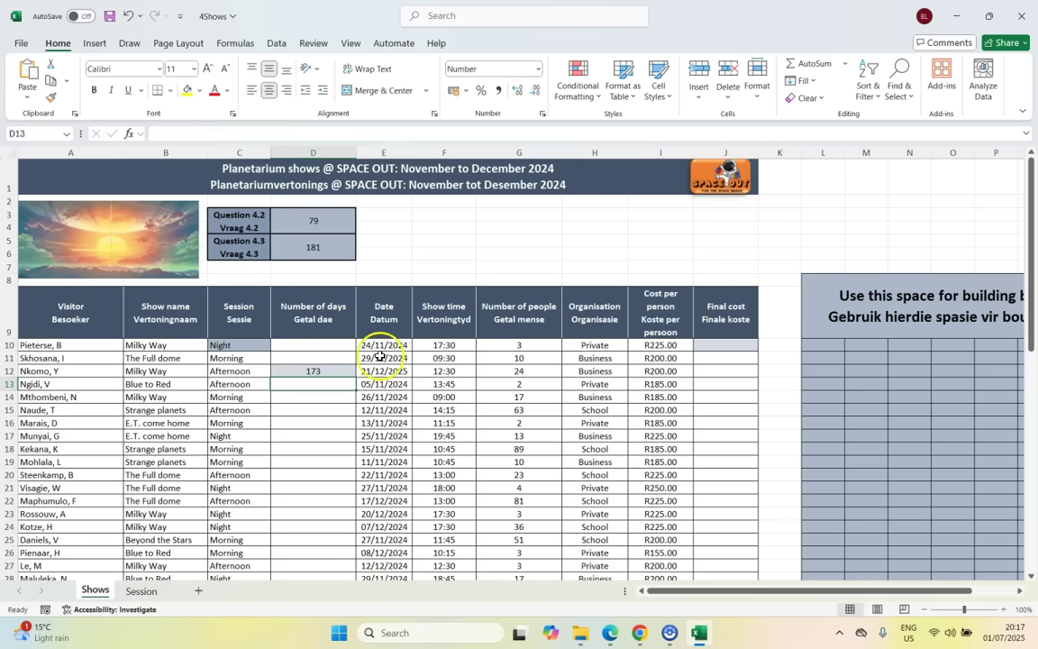
Step: Set the show date in E12 back to 21/12/2024 and check the days formula in D12
click(388, 369)
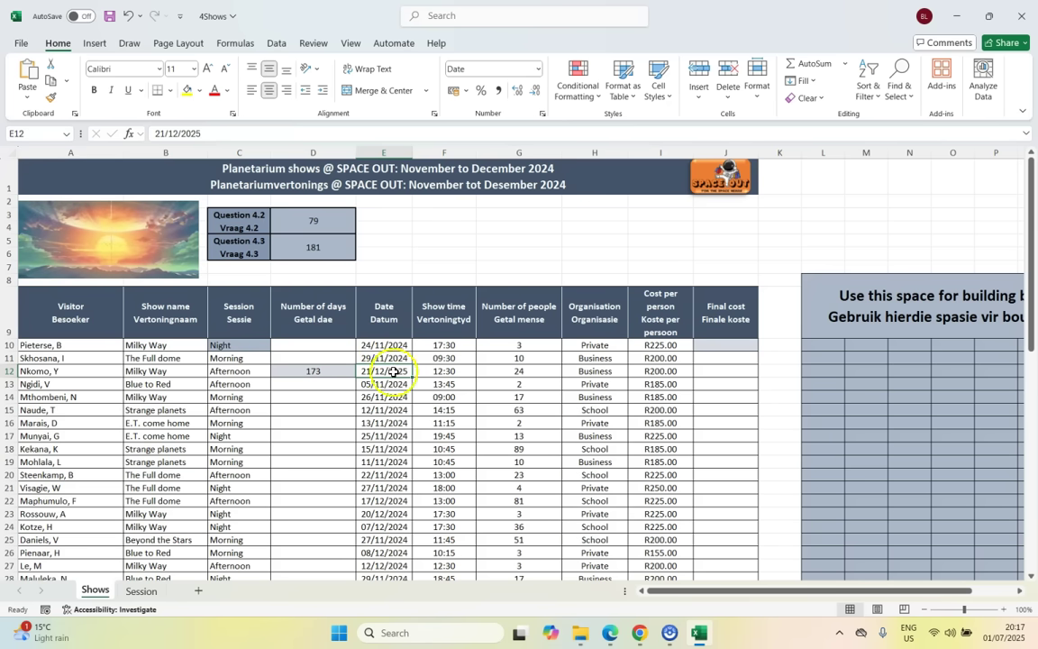
click(200, 132)
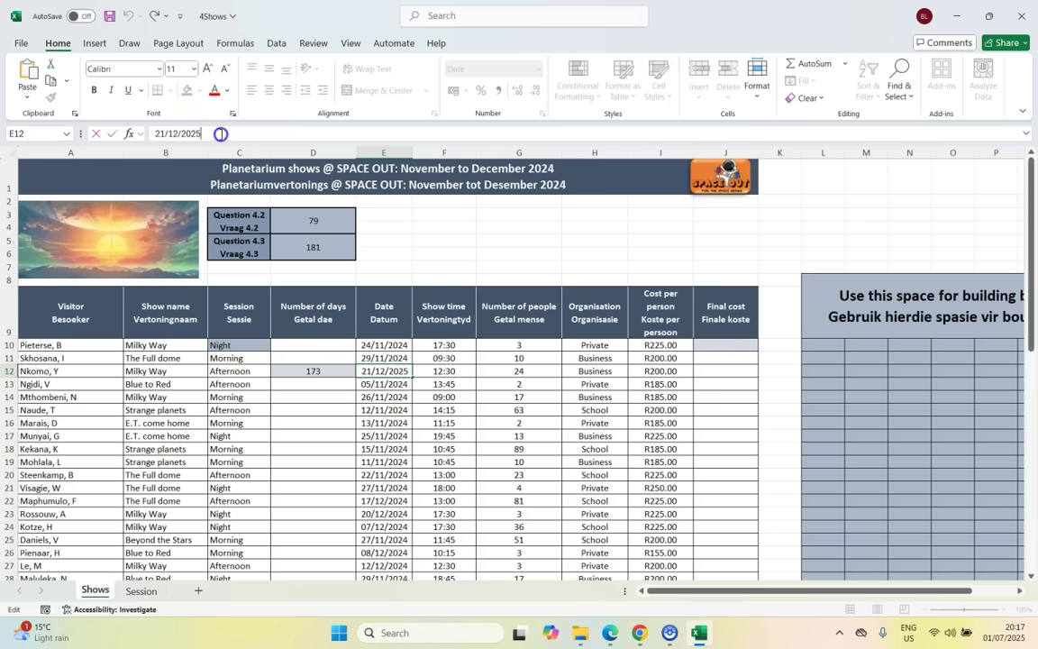
text(4)
key(Return)
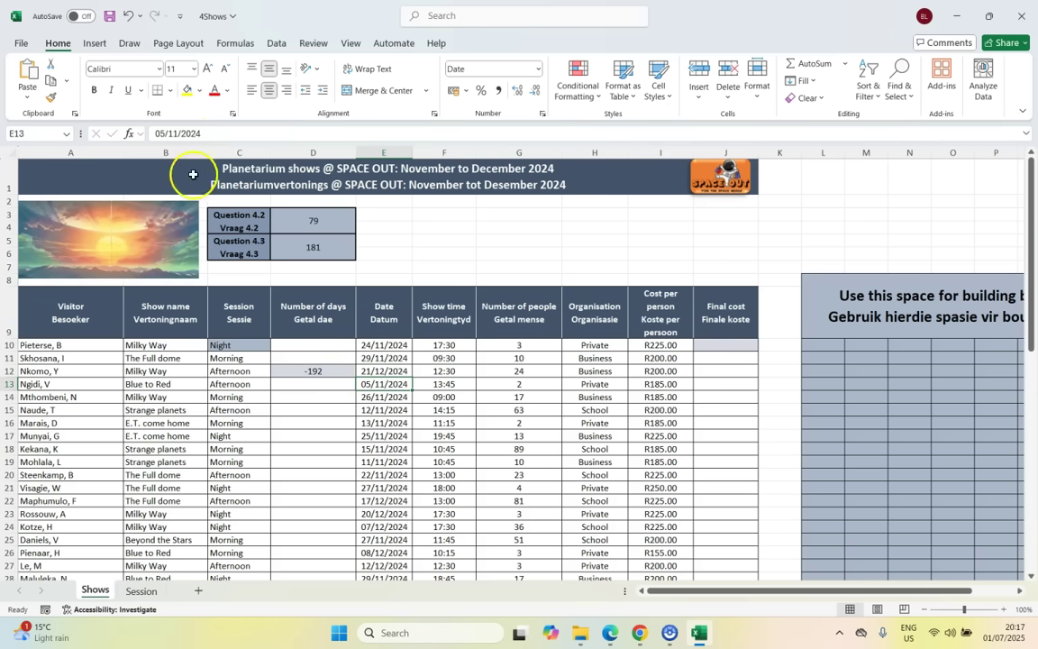
click(396, 369)
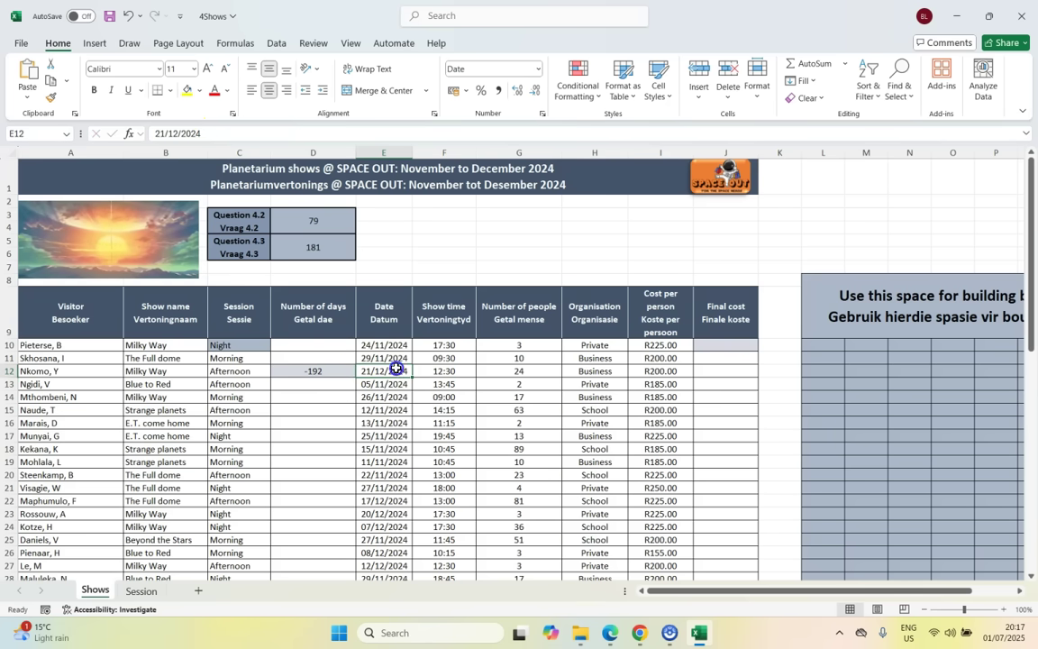
click(309, 370)
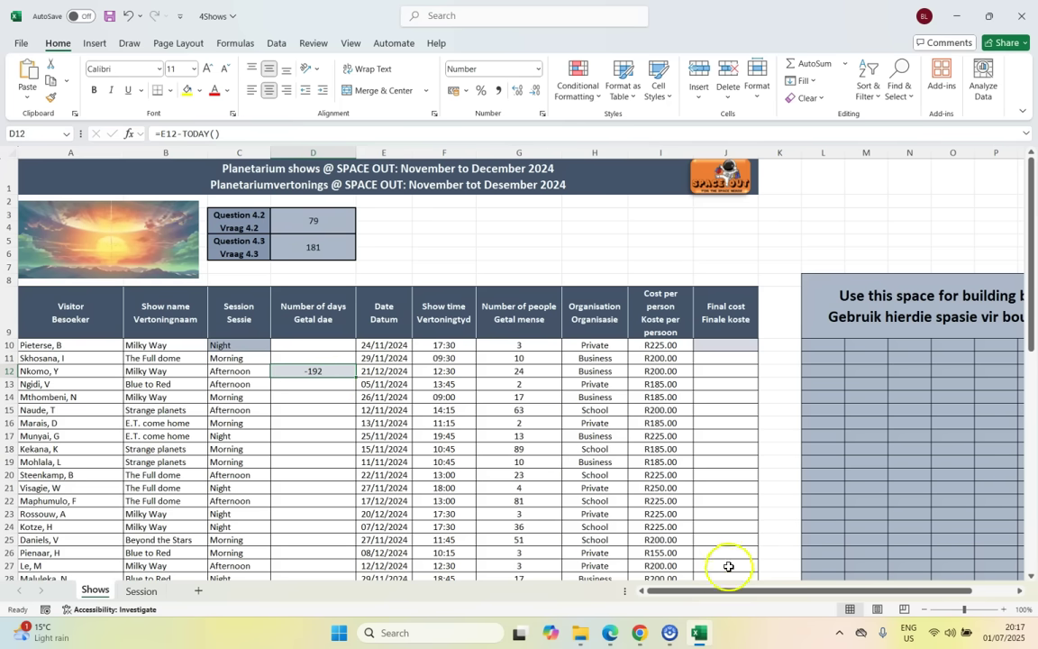
Step: Read question 4.6 in the exam PDF in Edge and locate its cost per person, number of people and final cost cells in Excel
key(alt+Tab)
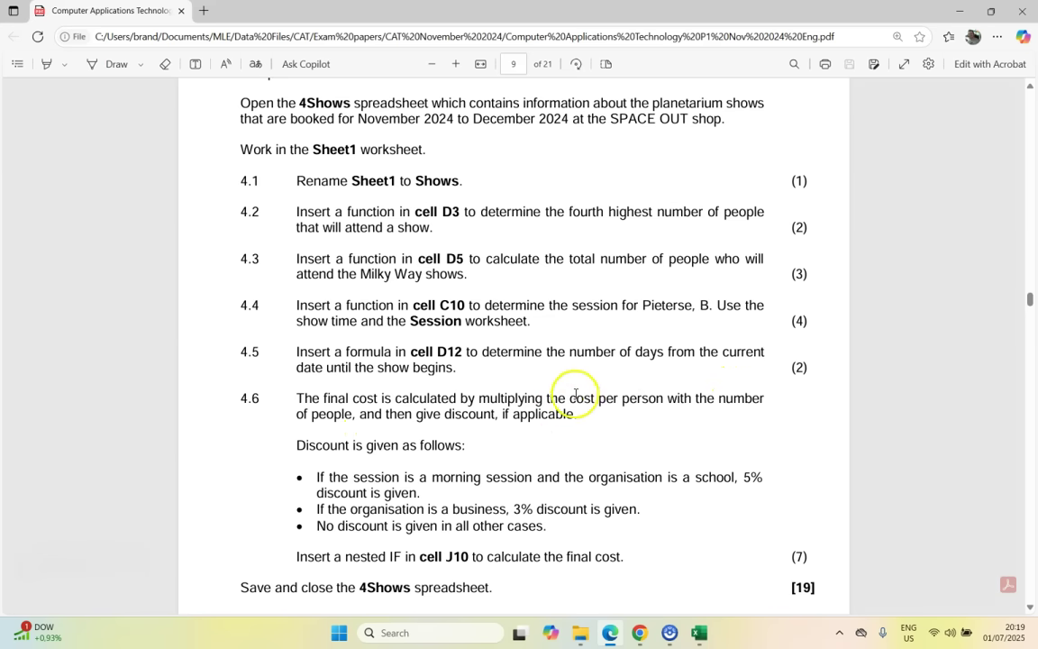
key(alt+Tab)
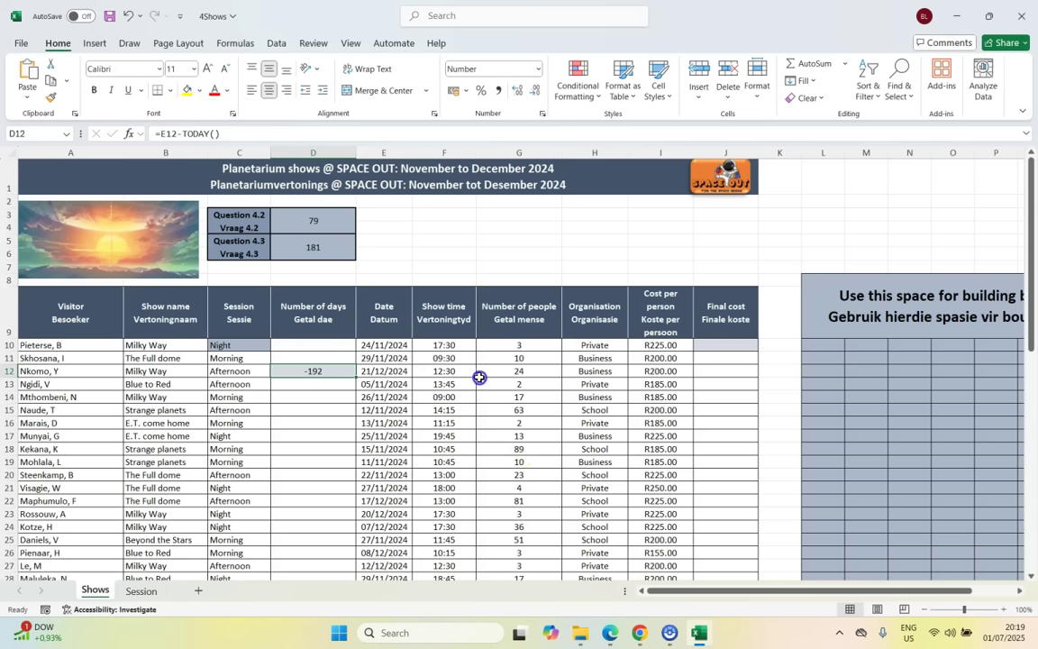
click(590, 352)
click(539, 351)
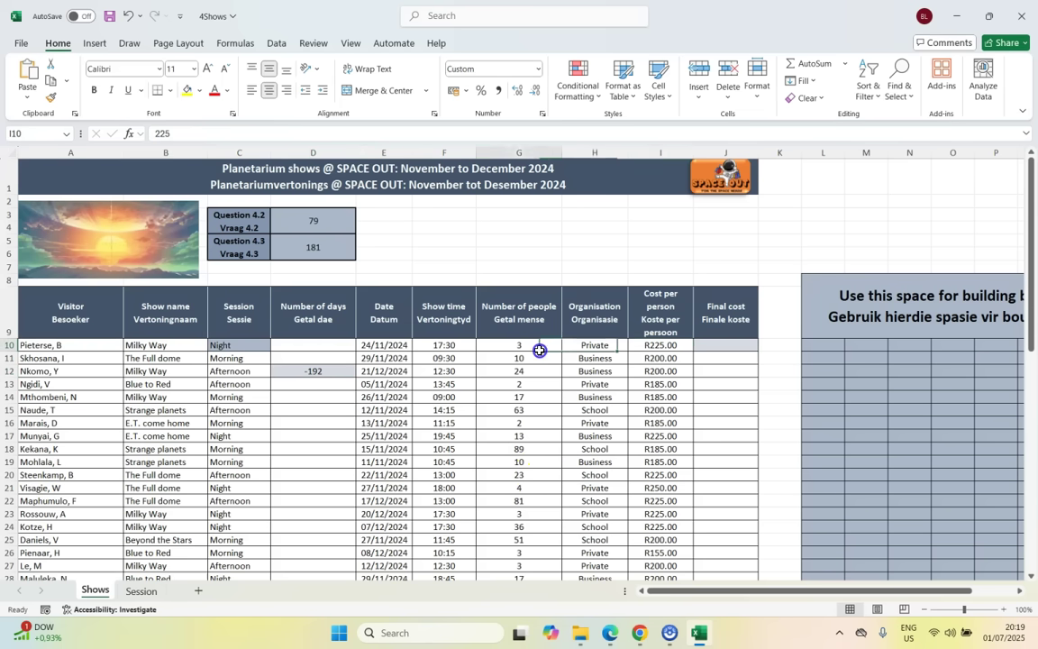
key(alt+Tab)
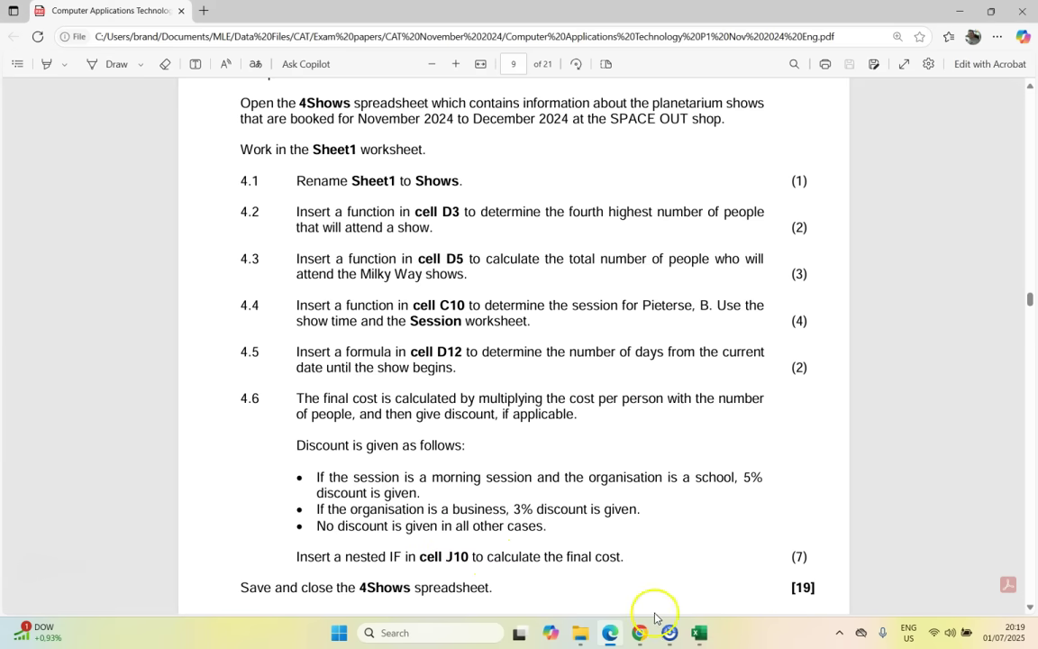
click(682, 622)
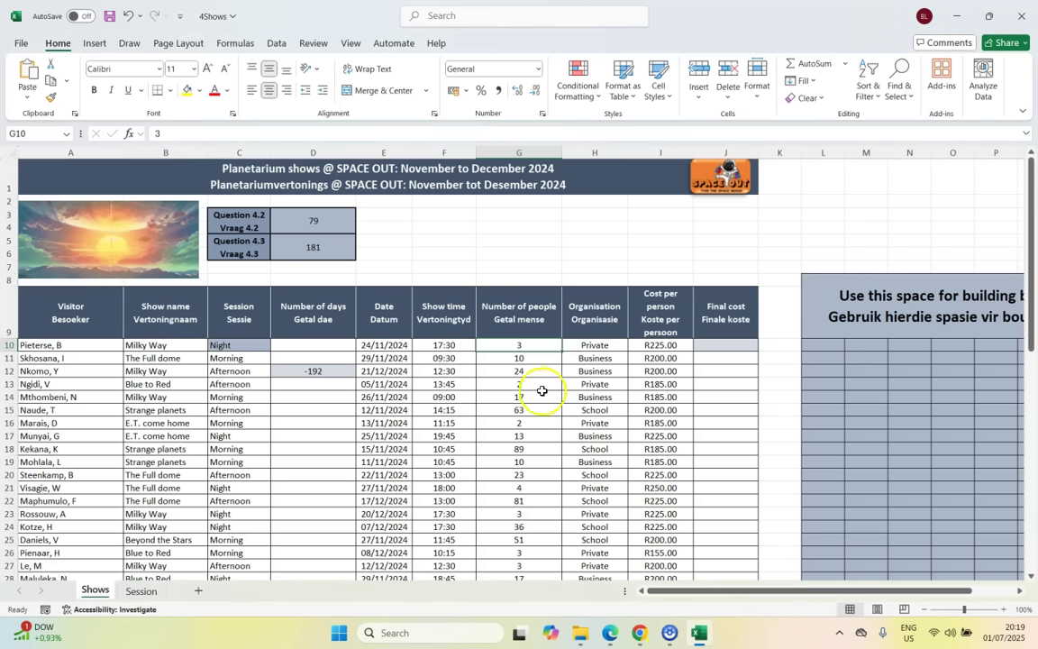
click(708, 344)
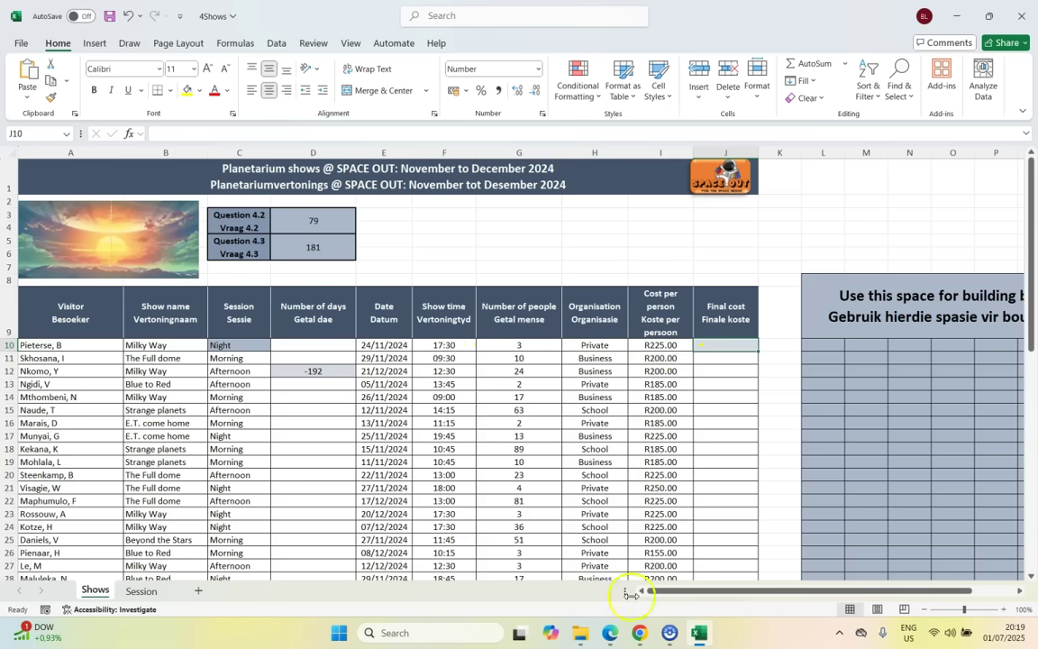
Step: Read the discount conditions of question 4.6 in the exam PDF in Edge, including the case where no discount is given
click(609, 633)
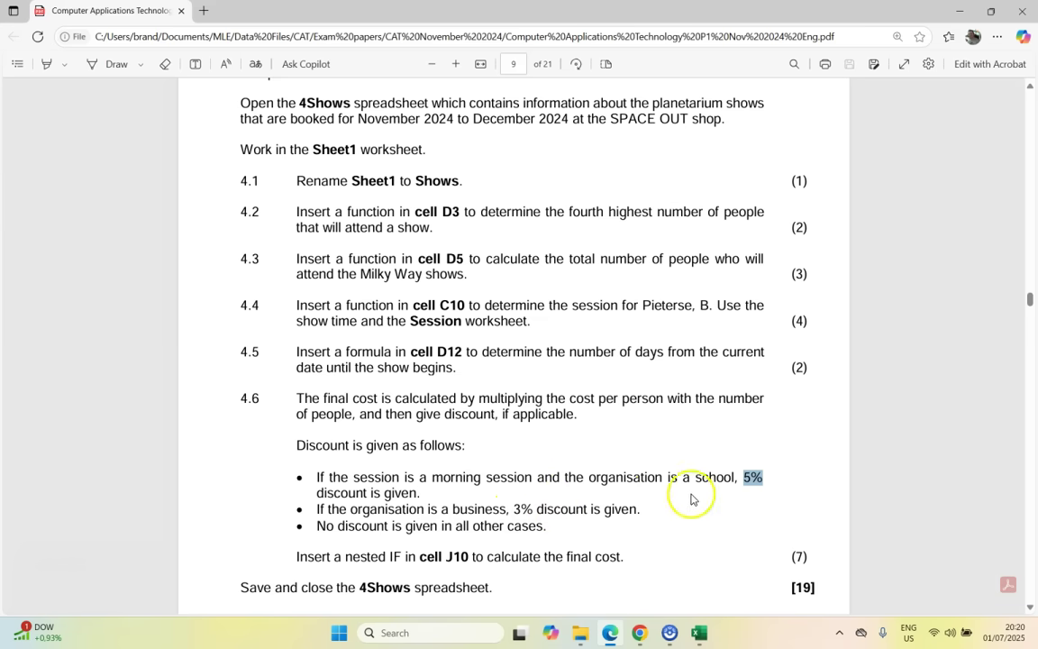
click(321, 524)
drag(321, 525, 432, 531)
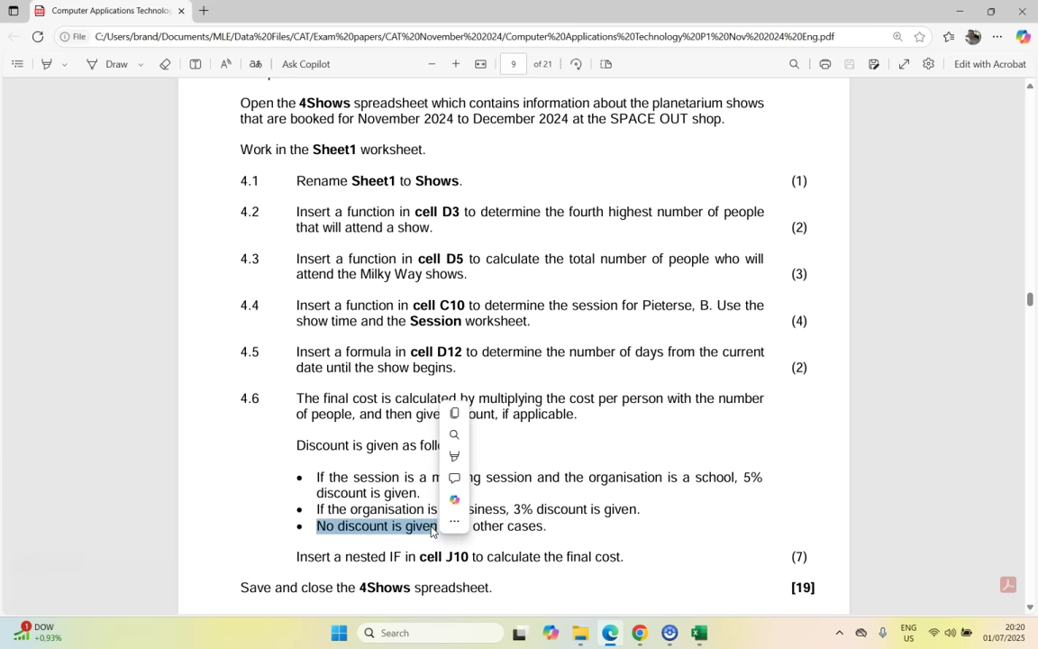
Step: Check the discount percentages for morning school sessions and for businesses in question 4.6 of the exam PDF
click(371, 435)
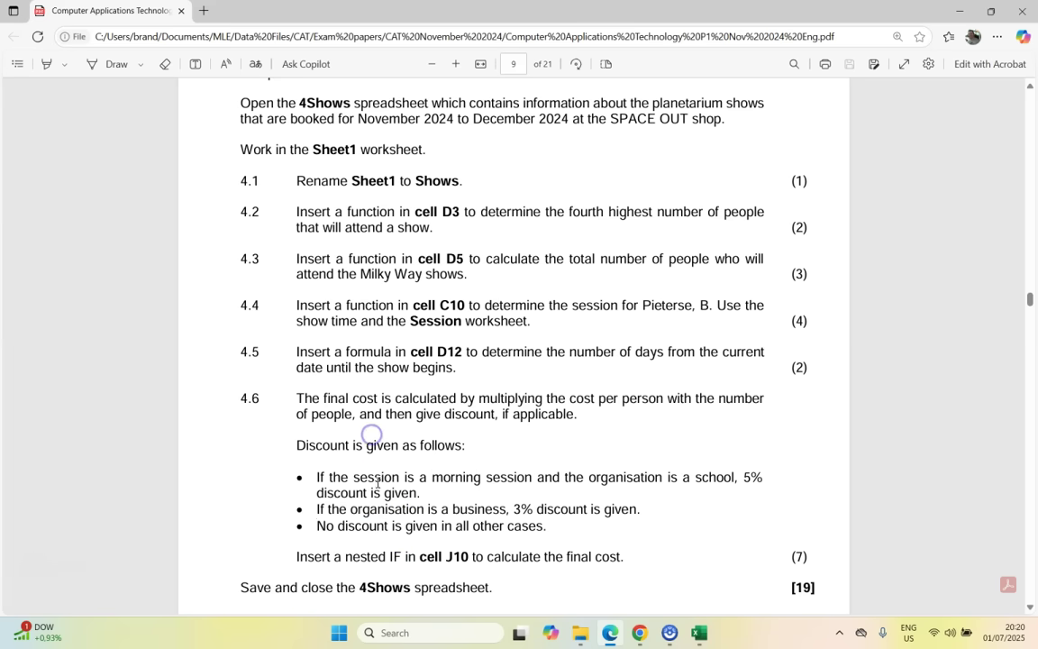
drag(371, 477, 656, 475)
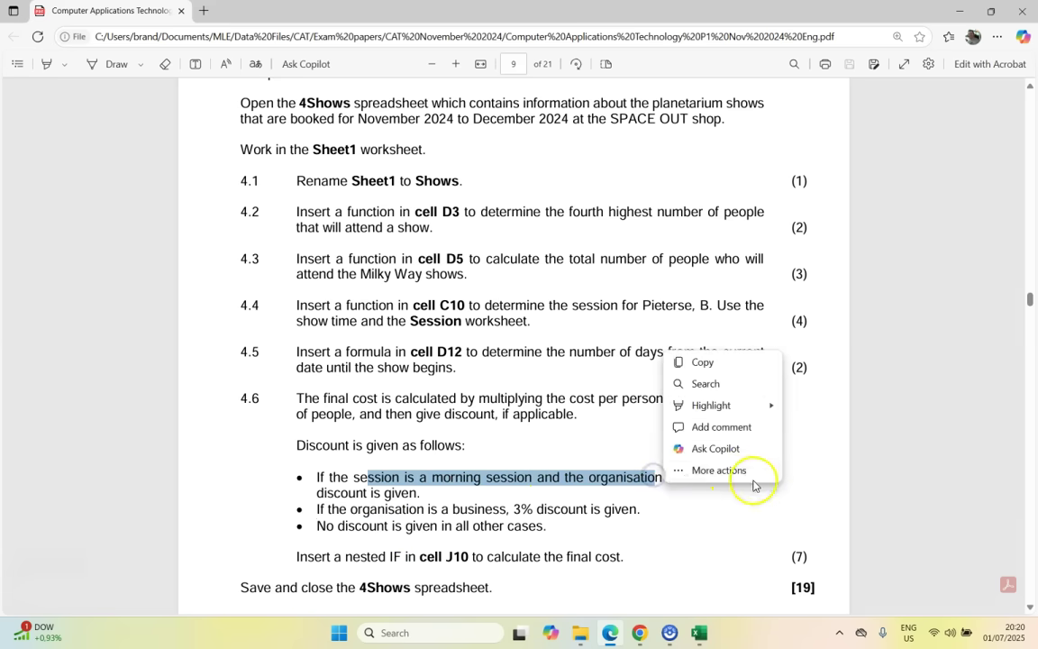
click(750, 477)
drag(744, 478, 772, 479)
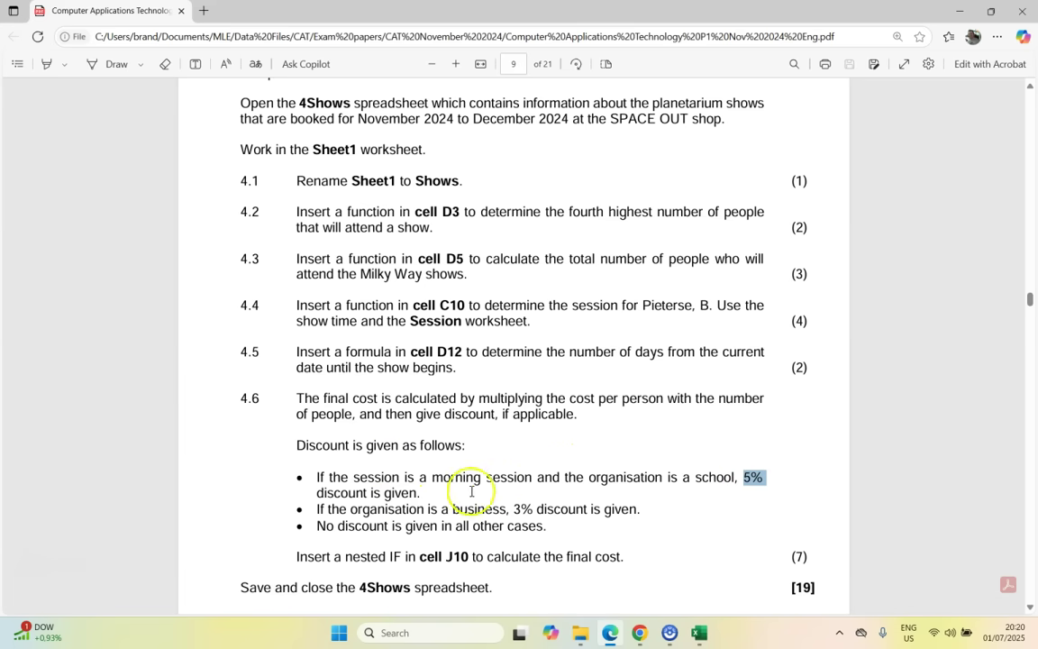
drag(351, 509, 507, 509)
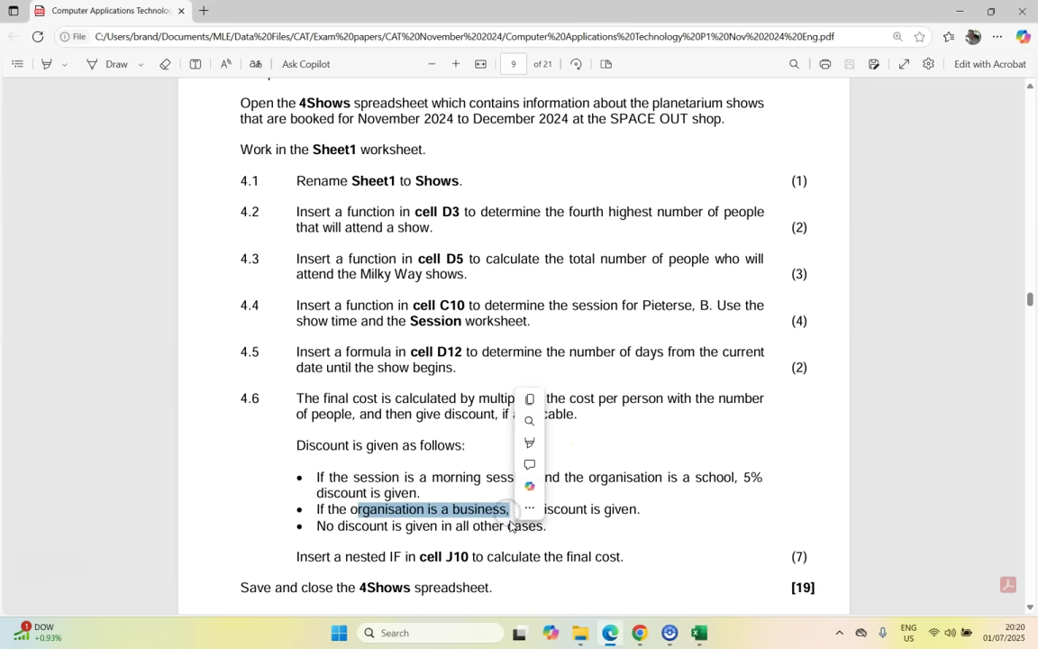
click(590, 512)
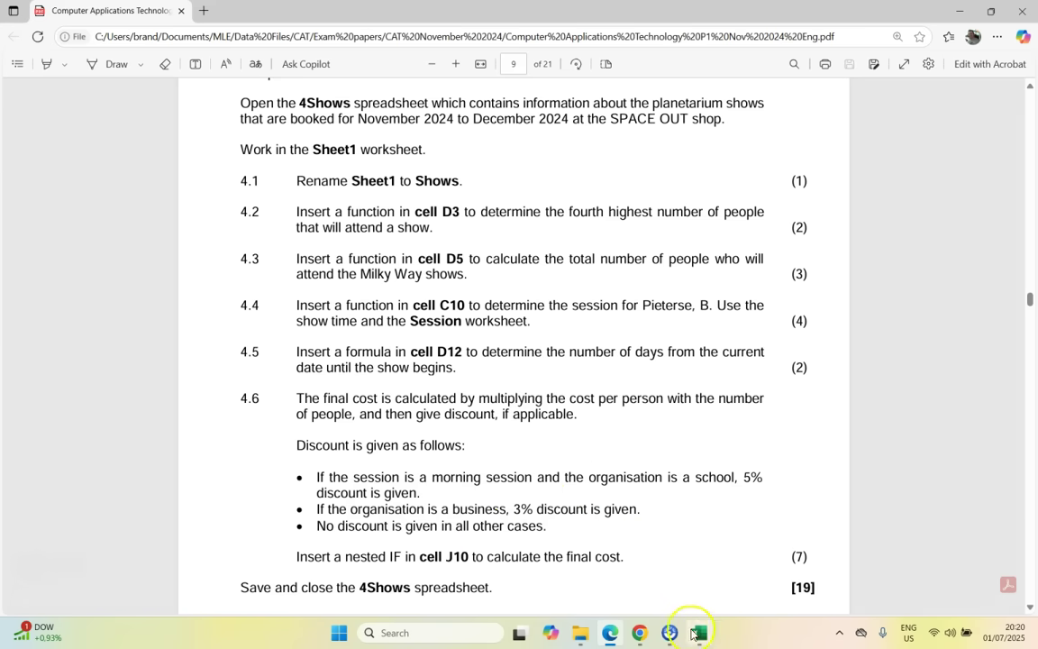
Step: Switch to Excel and calculate the undiscounted cost in building-block cell L10 with the formula =G10*I10
key(alt+Tab)
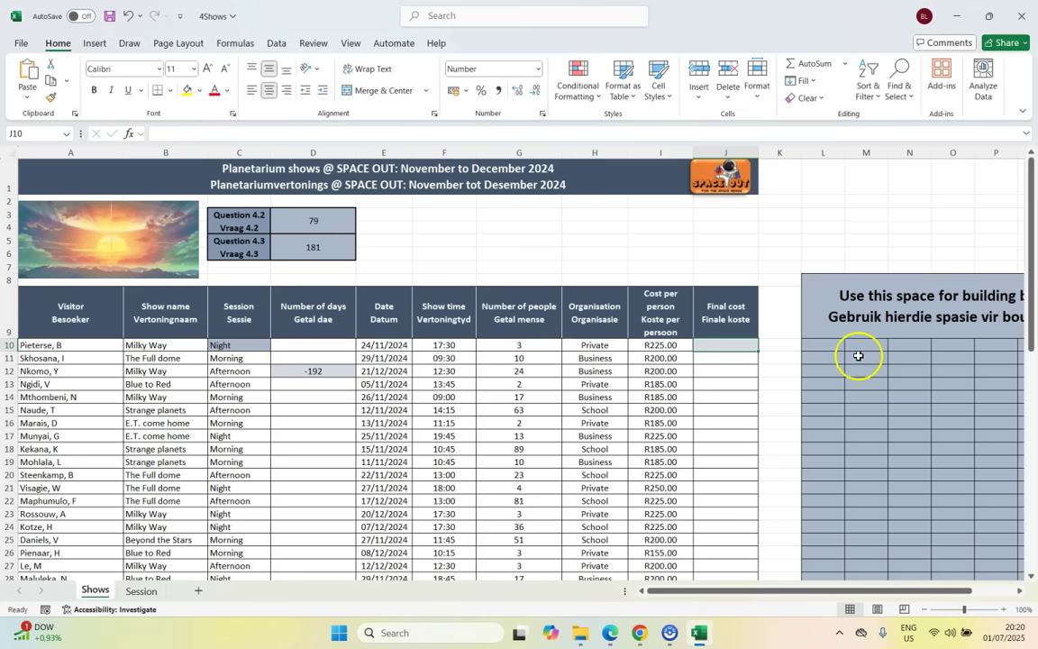
click(832, 345)
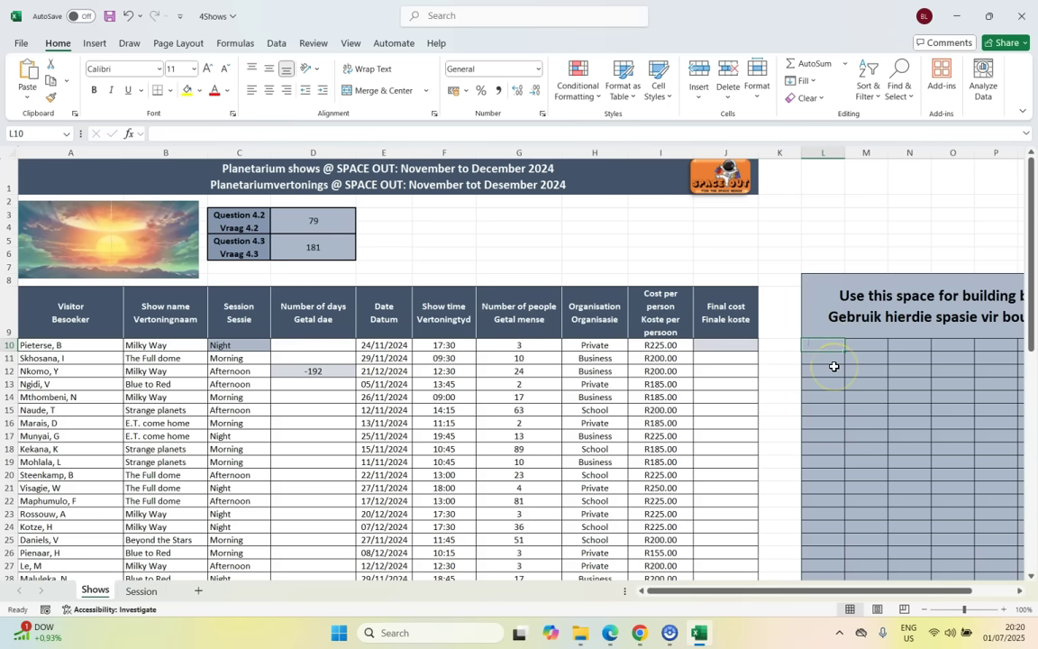
text(=)
click(547, 345)
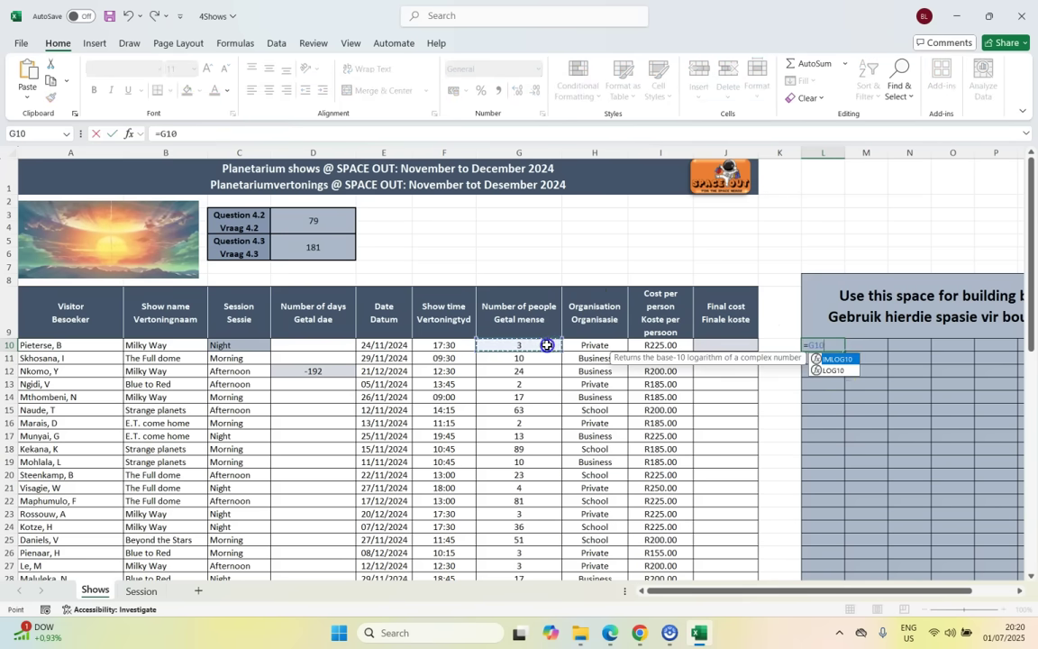
text(*)
click(668, 347)
key(Return)
click(829, 346)
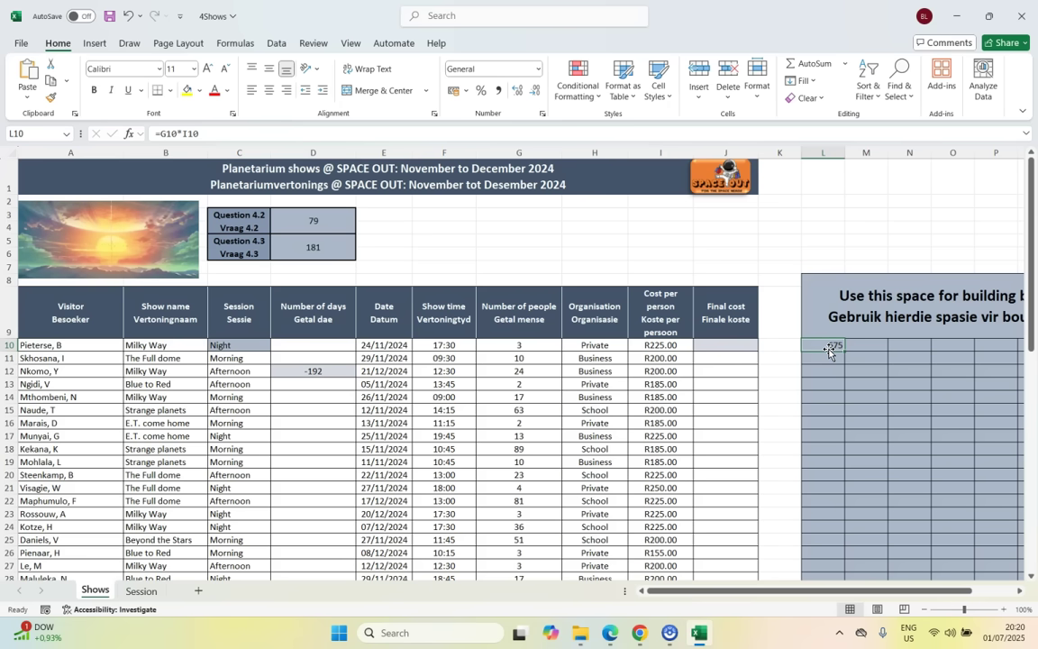
Step: Begin an IF formula in J10 with an AND test whose first condition is C10="Morning", consulting question 4.6 in the exam PDF
click(730, 347)
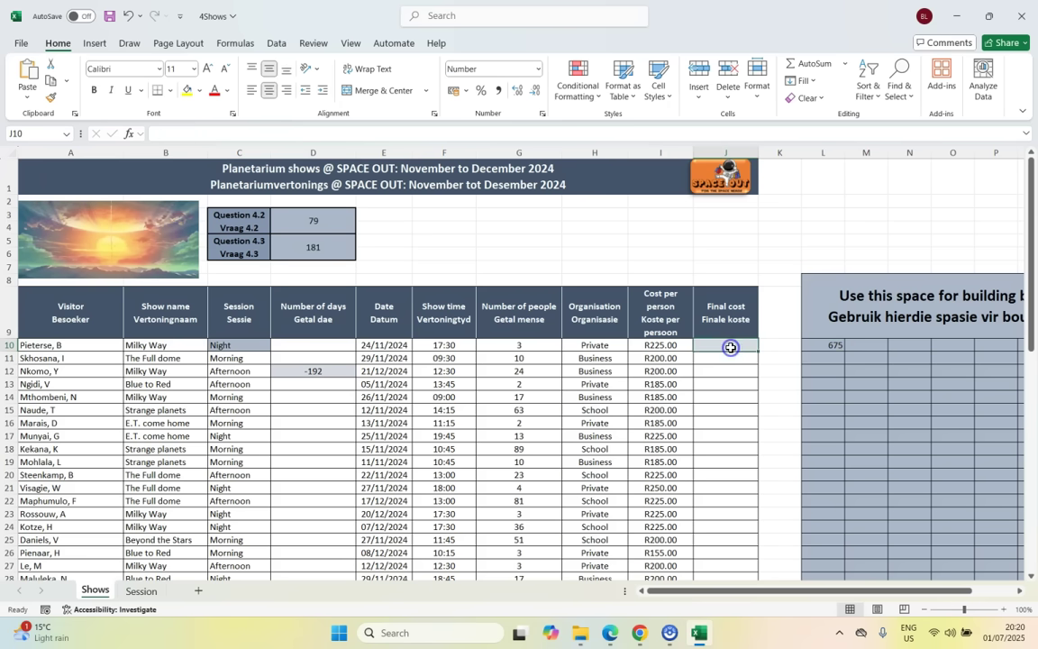
text(=IF()
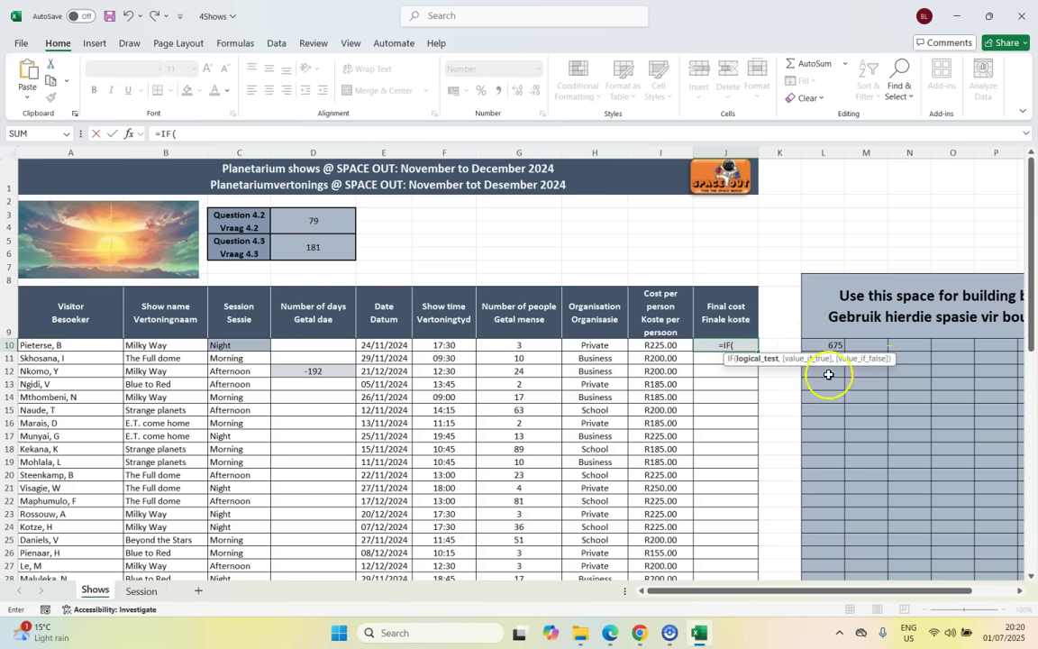
click(609, 632)
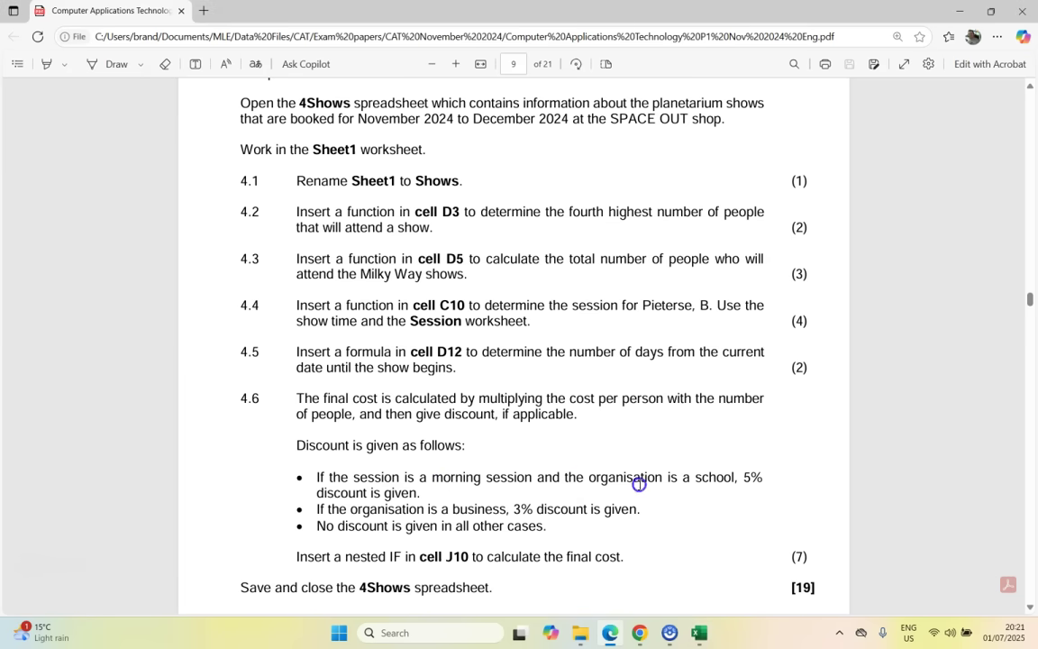
click(707, 631)
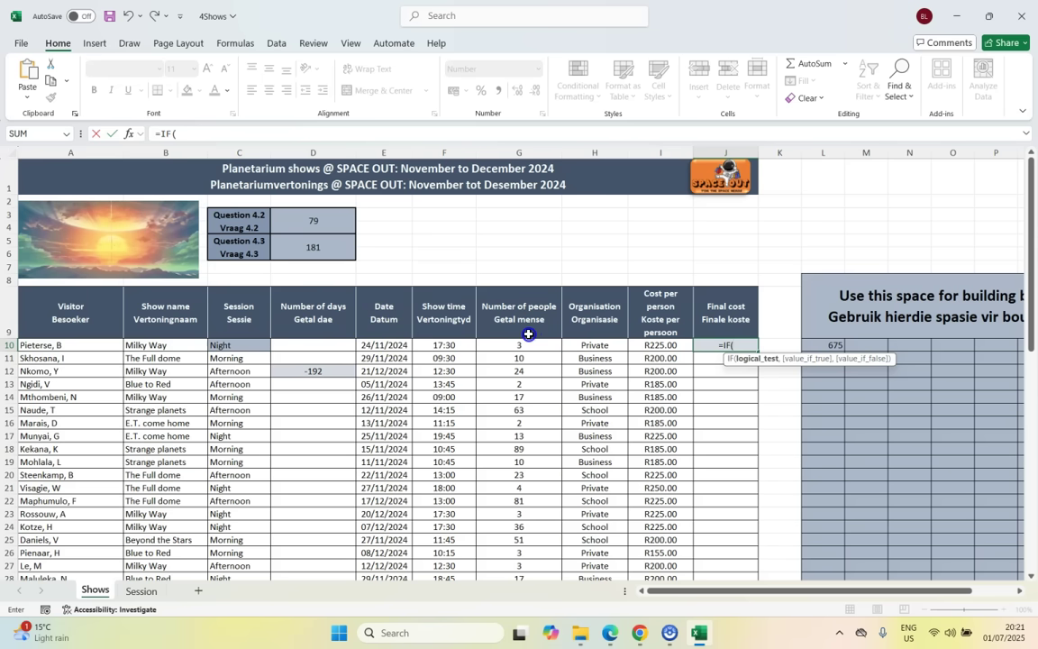
text(AND()
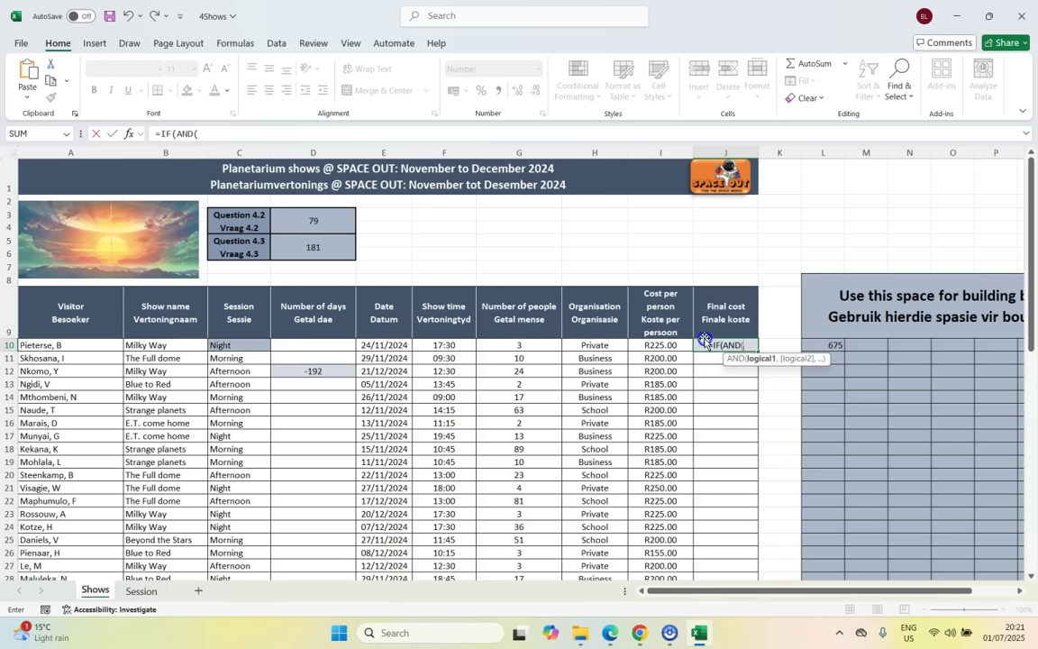
click(225, 345)
text(="Morn)
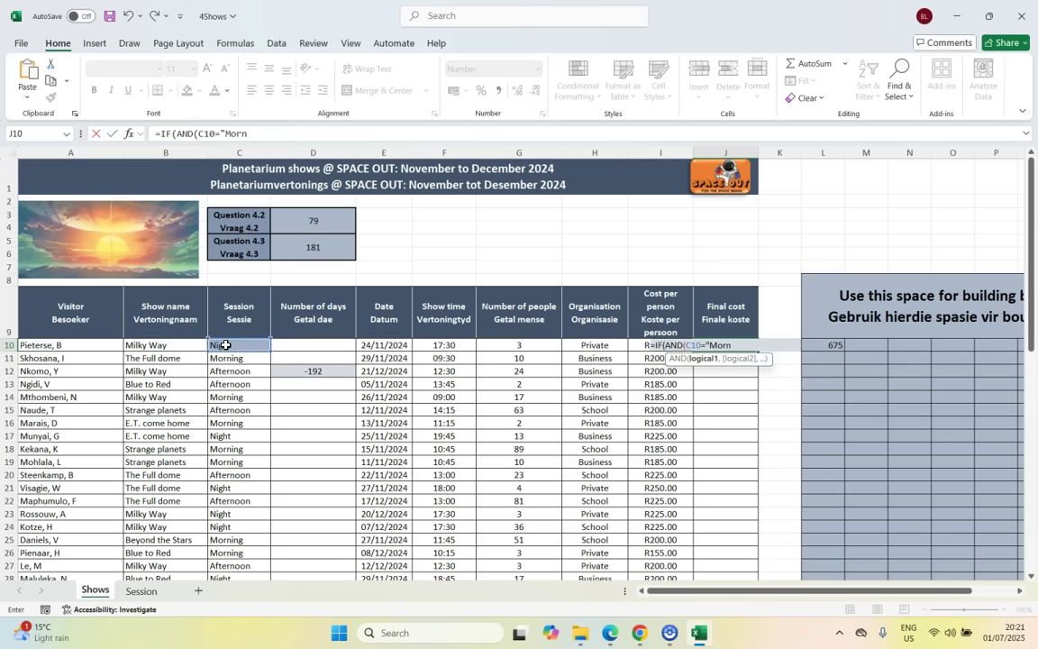
text(ing",)
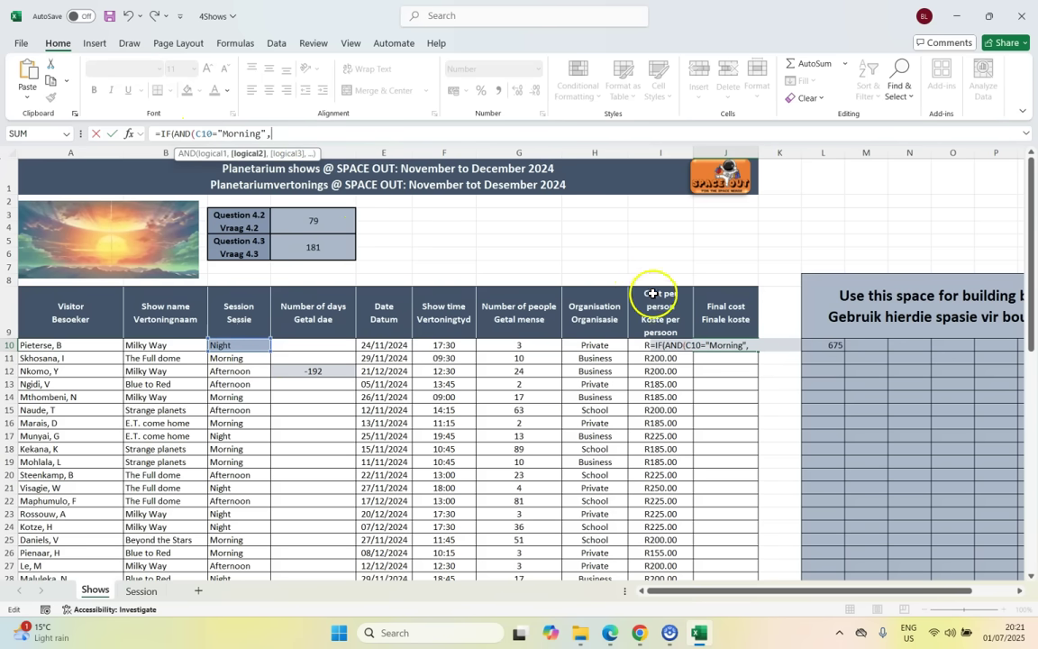
Step: Add H10="School" as the second AND condition in the J10 formula and complete the logical test
click(598, 349)
text(=)
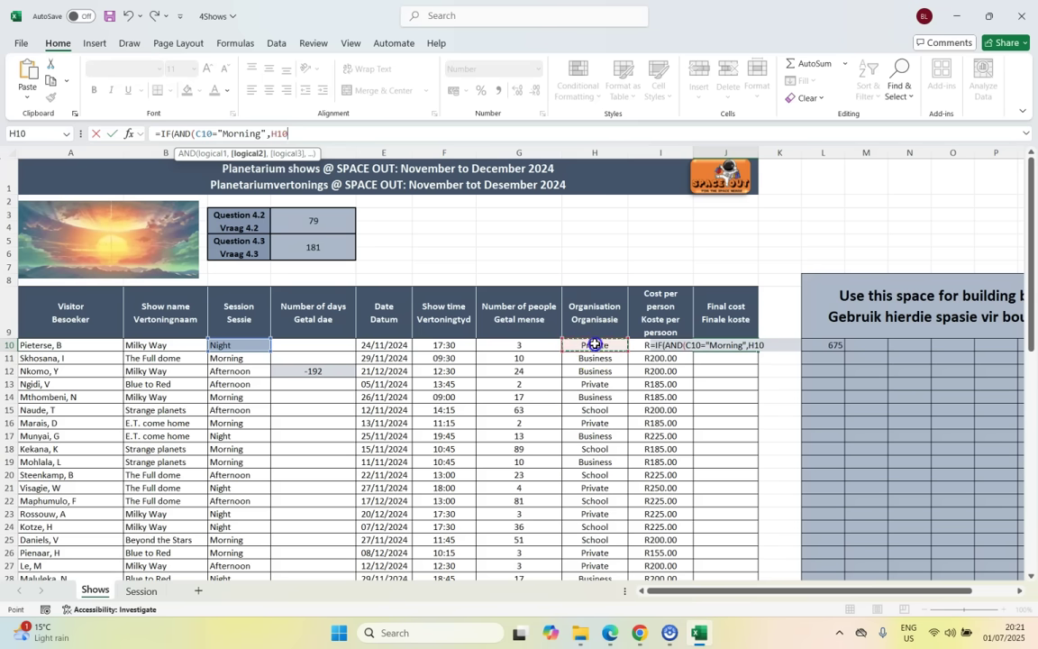
text("School)
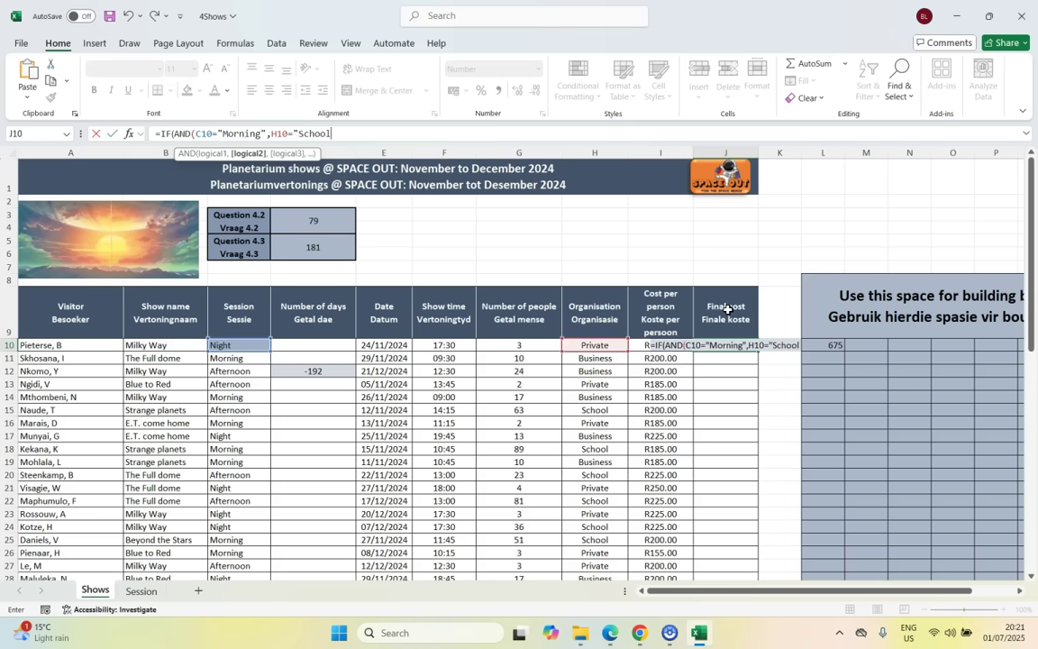
text("))
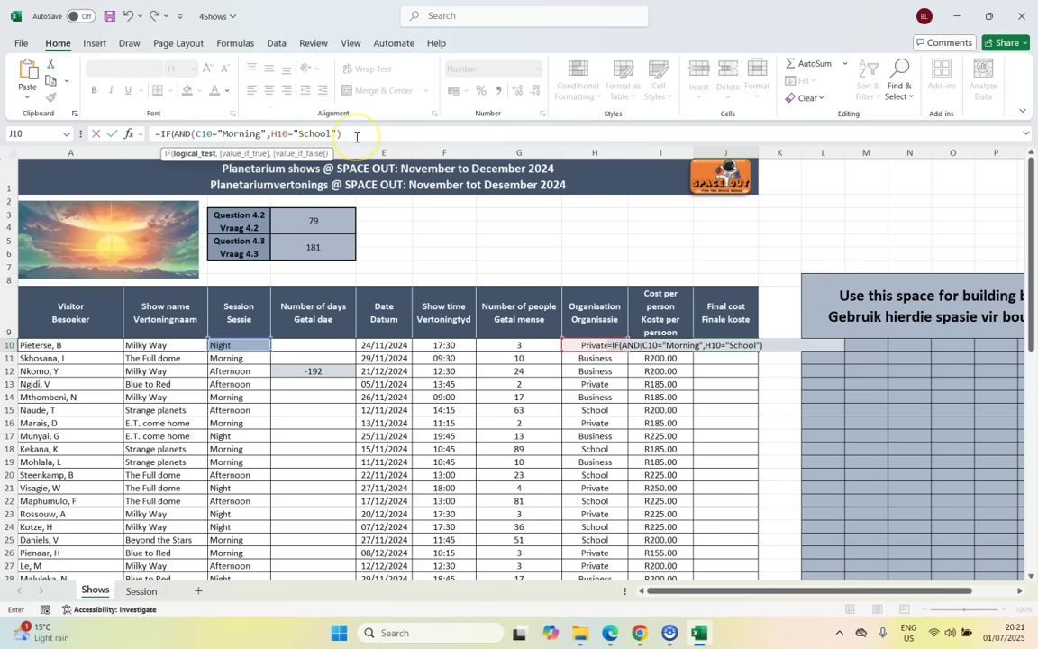
text(,)
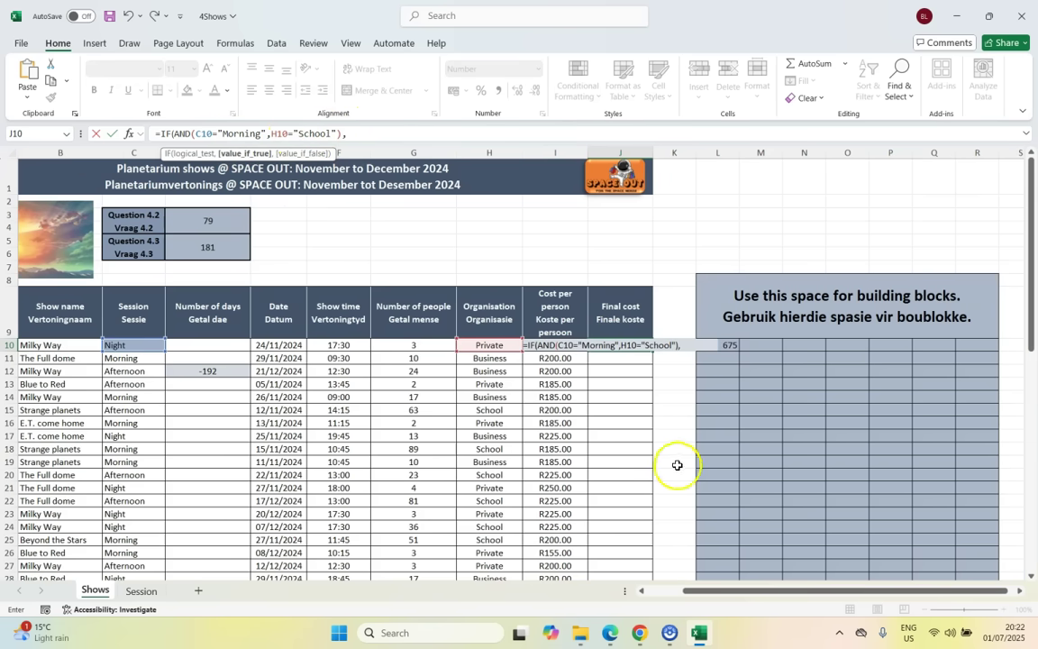
Step: Complete the J10 formula with L10-0.05*L10 as the value if true and 0 as the value if false
key(alt+Tab)
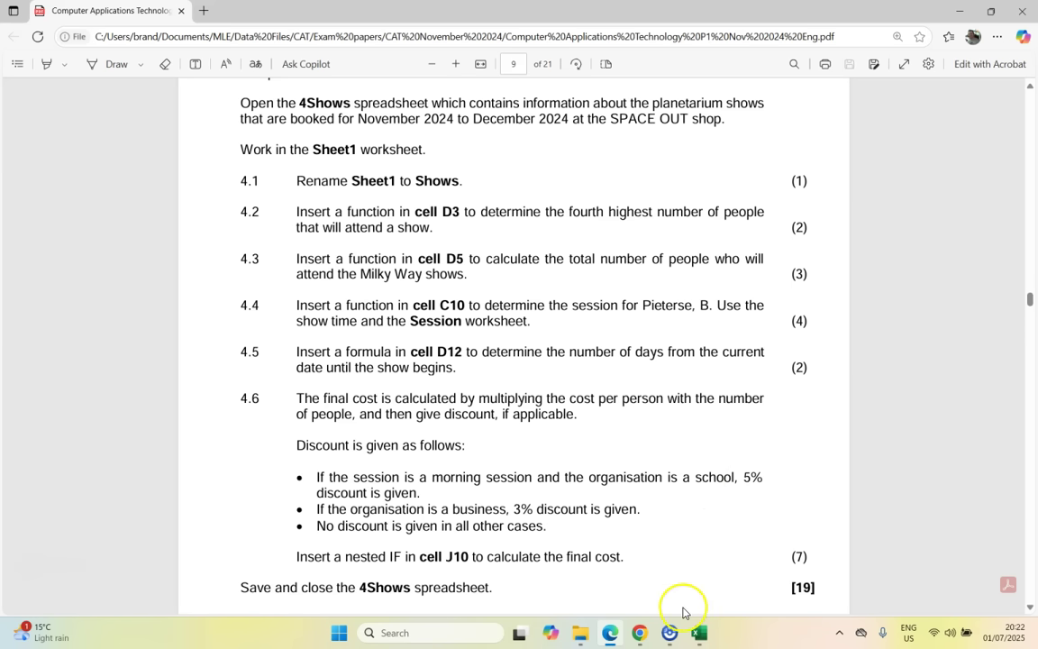
click(699, 632)
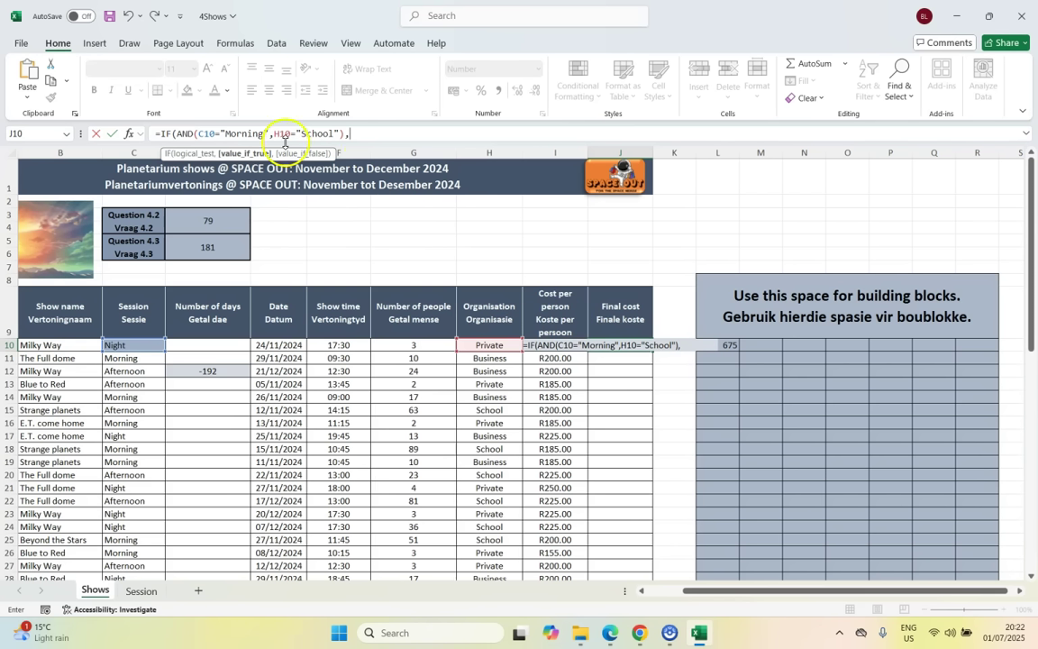
click(727, 344)
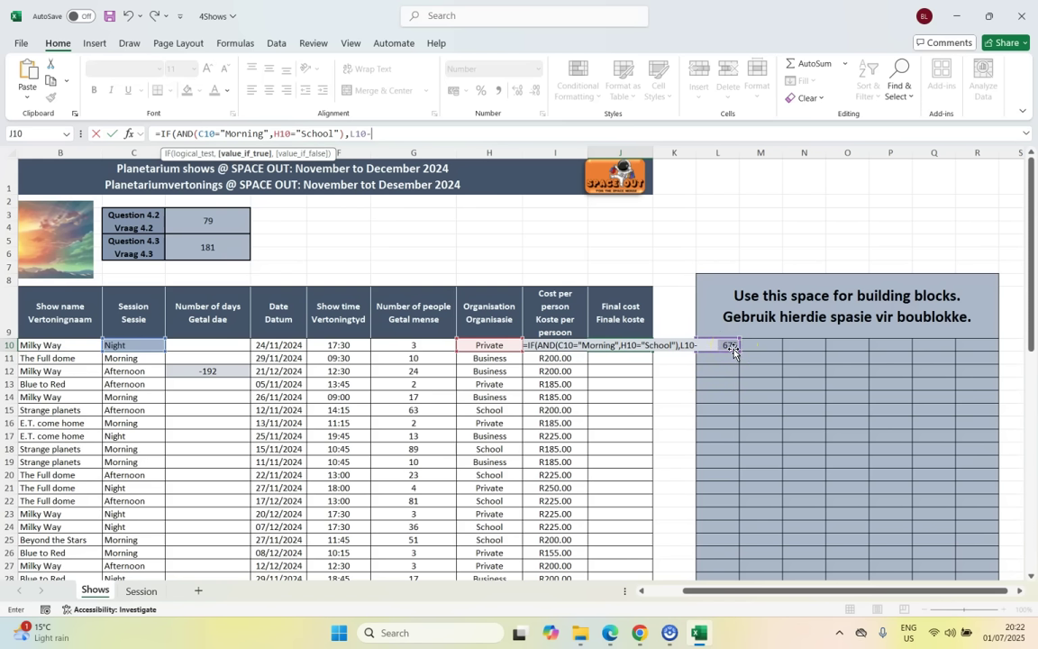
text(5/100)
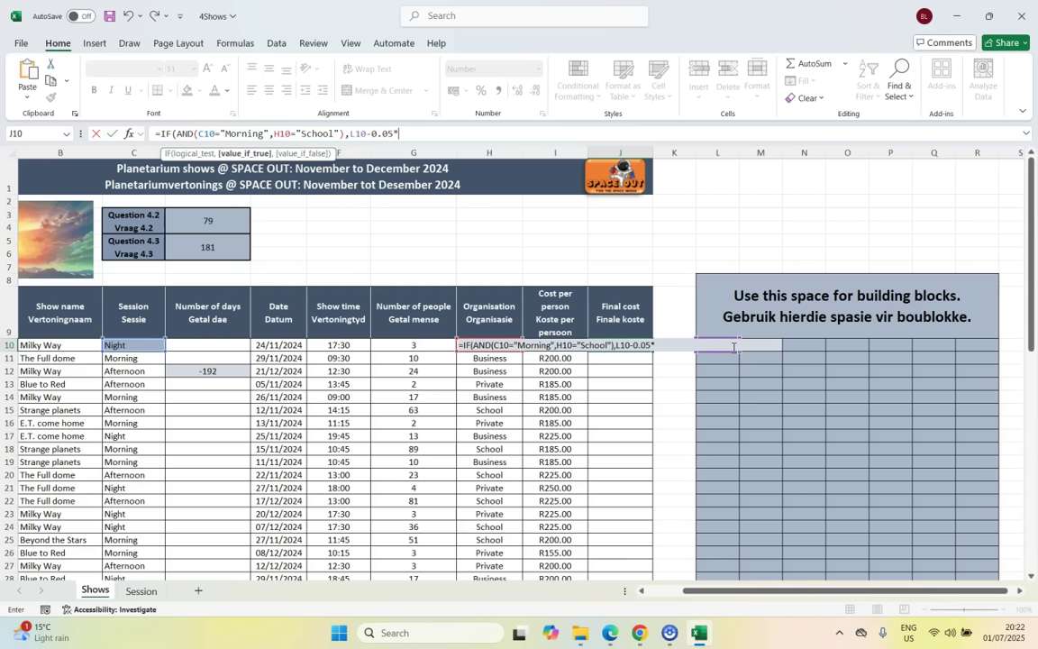
click(718, 342)
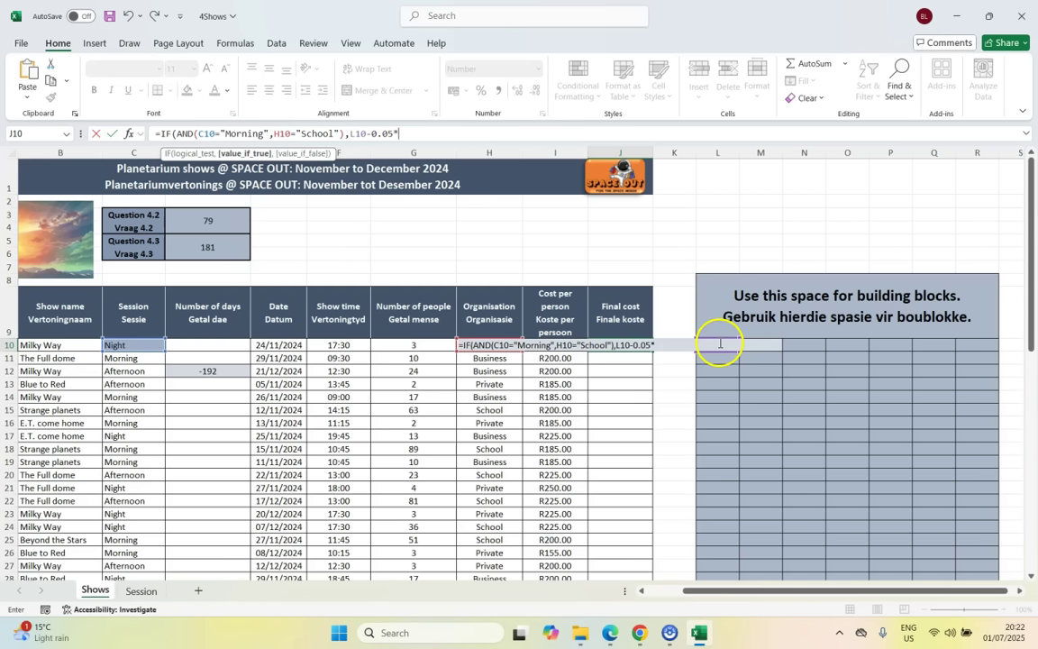
text(,)
click(742, 344)
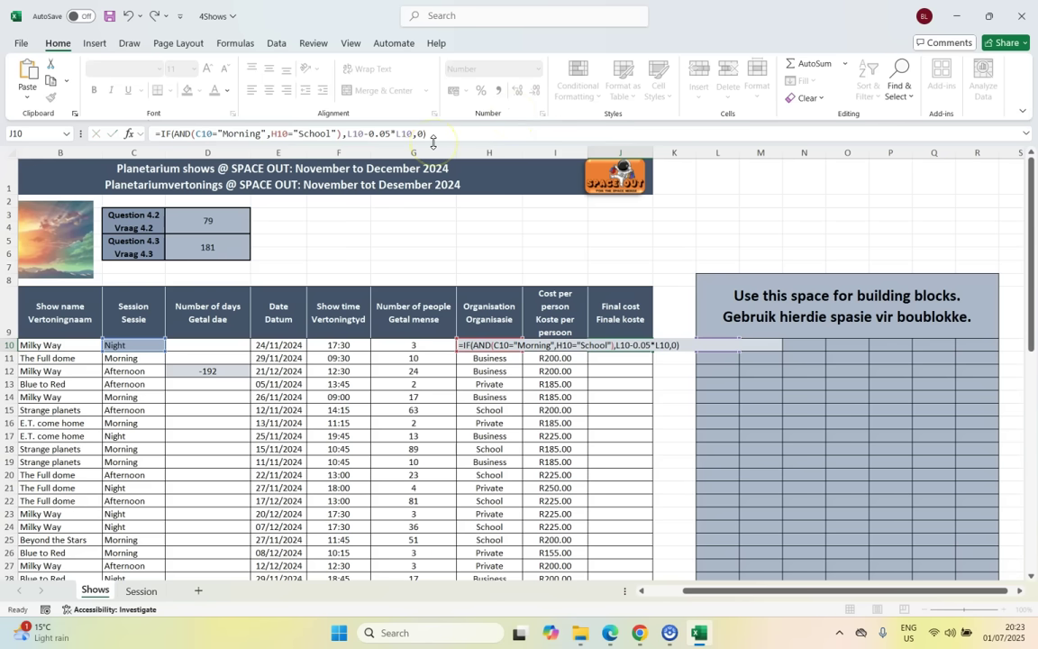
key(ctrl+Return)
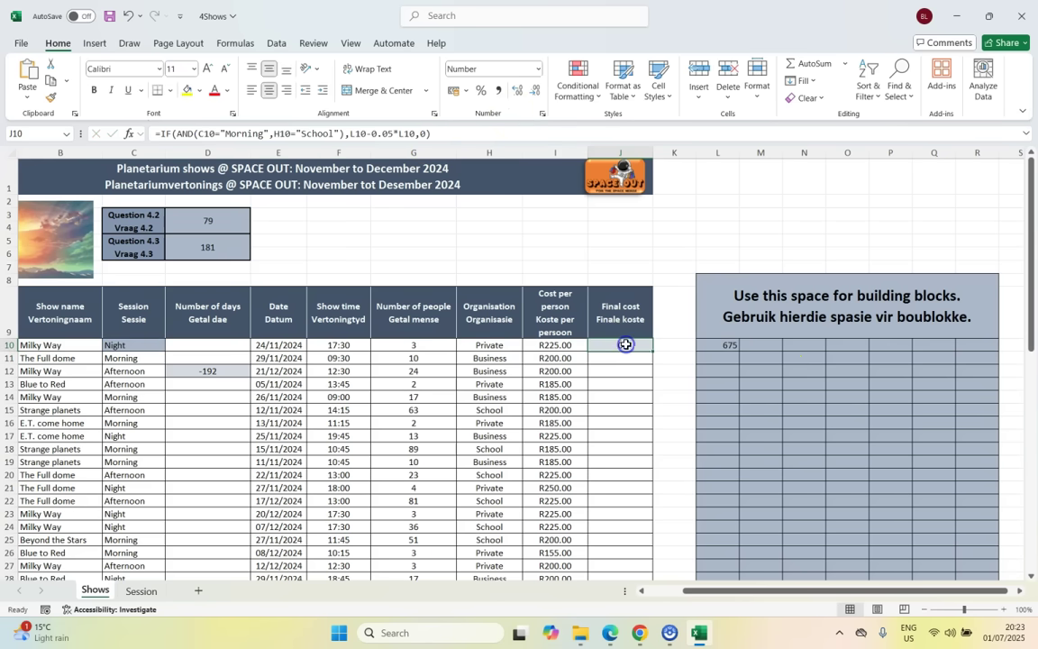
Step: Test the J10 formula by setting the session in C10 to Morning and the organisation in H10 to School
click(122, 345)
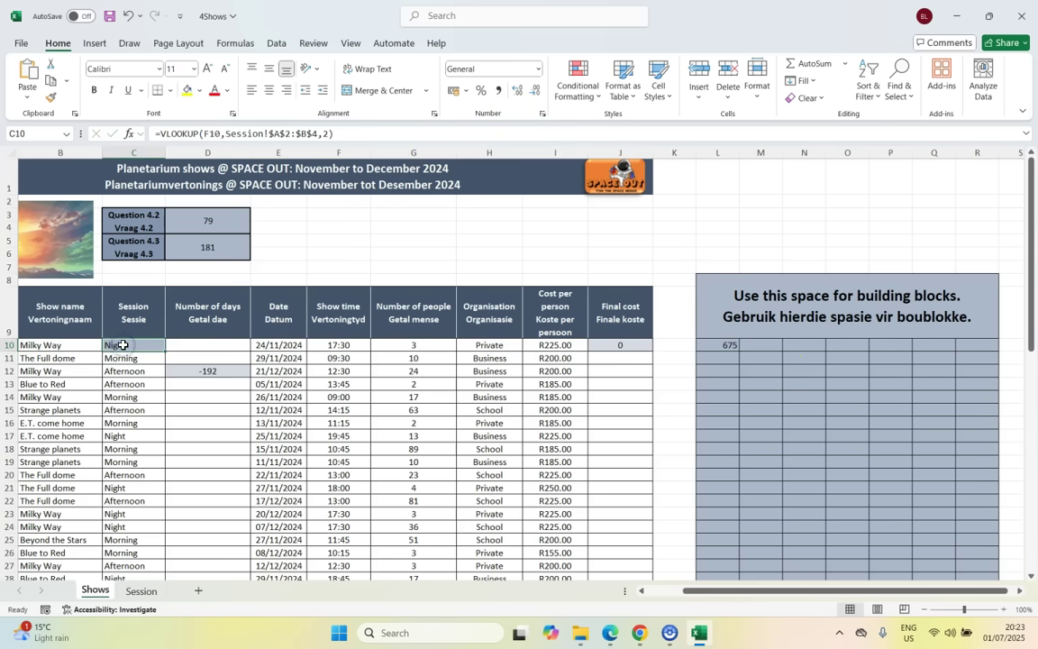
click(501, 346)
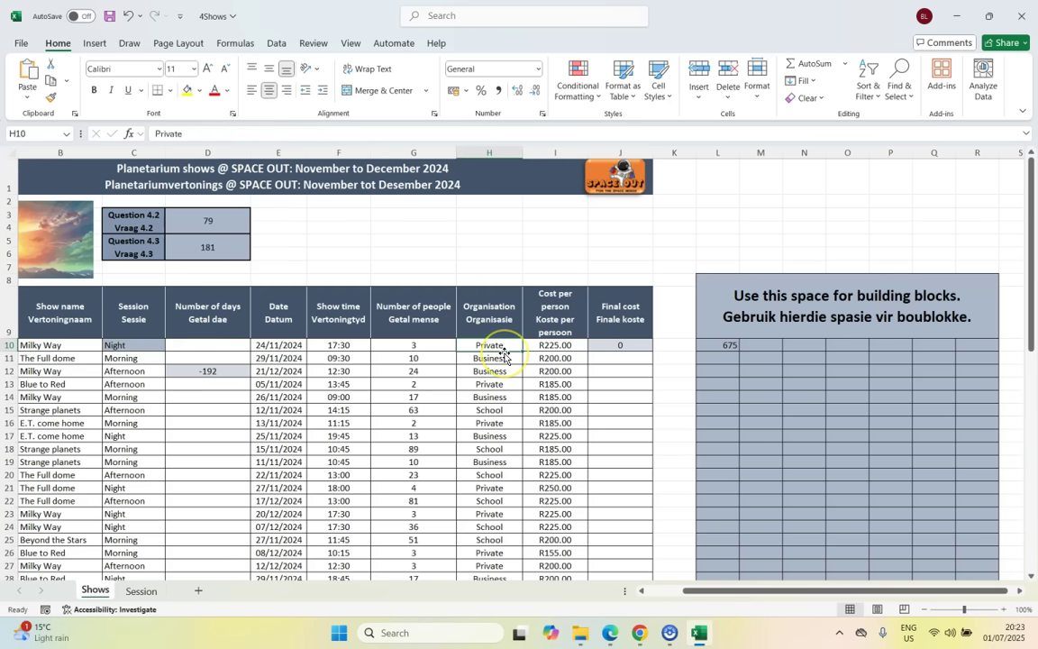
click(125, 345)
text(Morning)
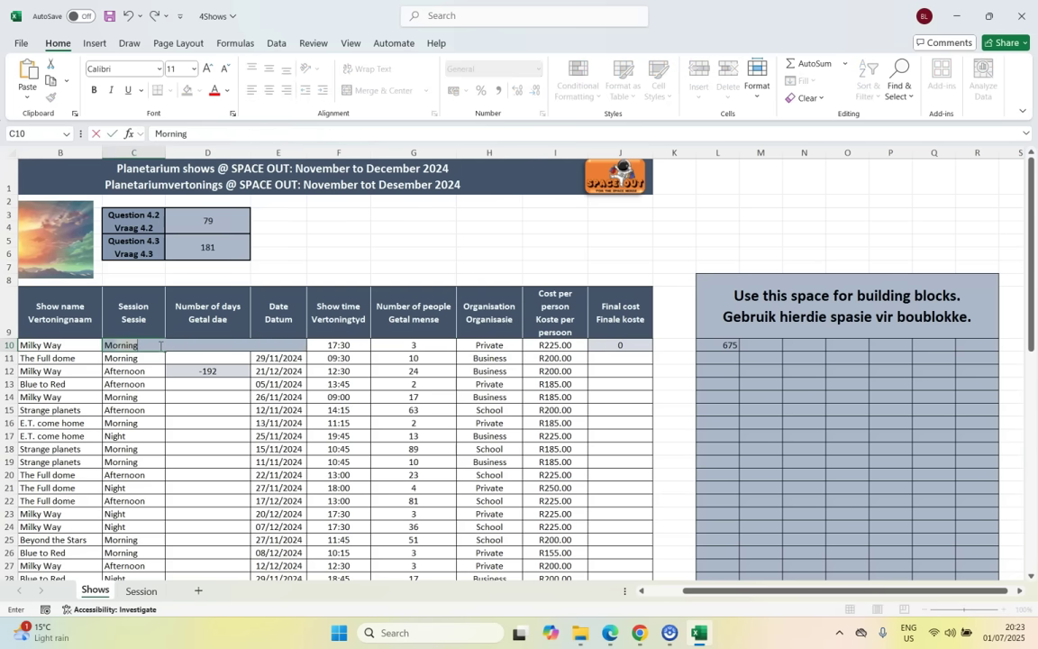
click(485, 345)
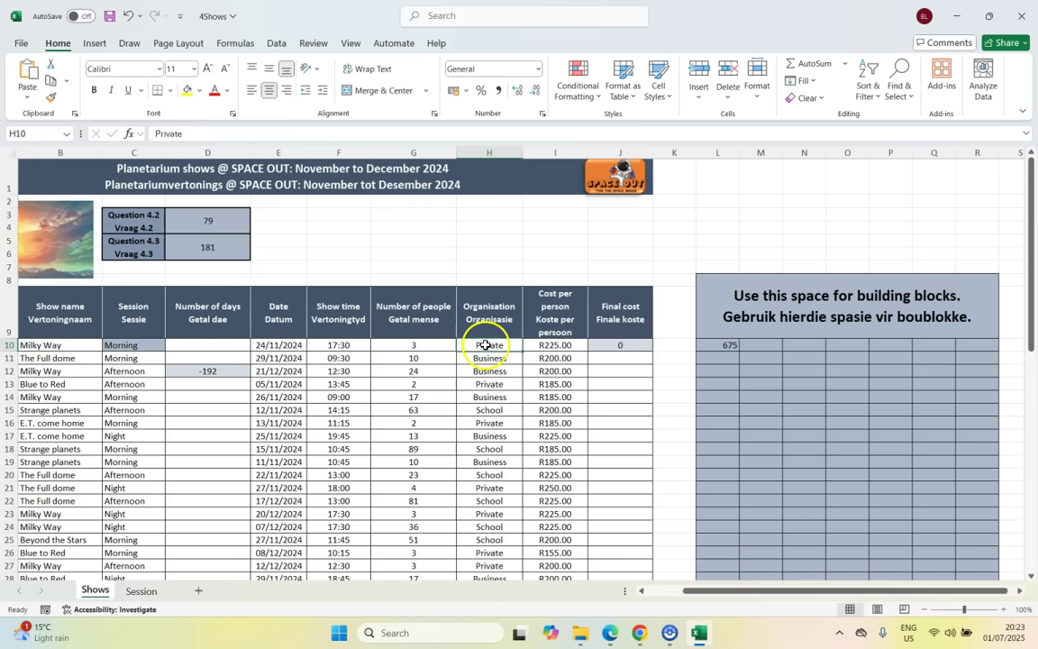
text(School)
key(Return)
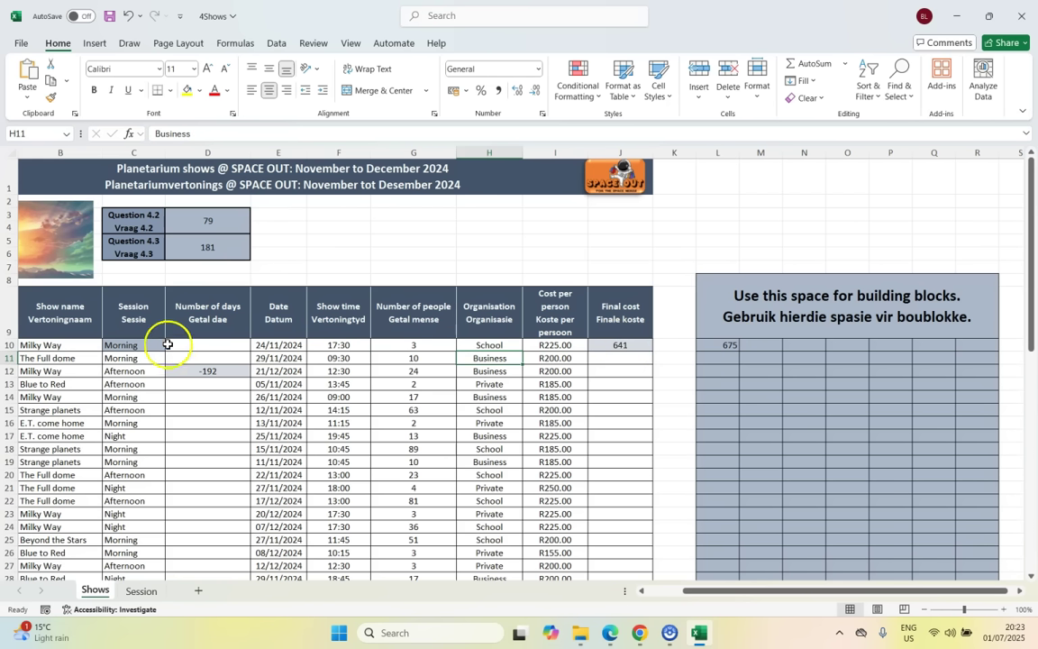
Step: Undo the test entries in H10 and C10
key(ctrl+z)
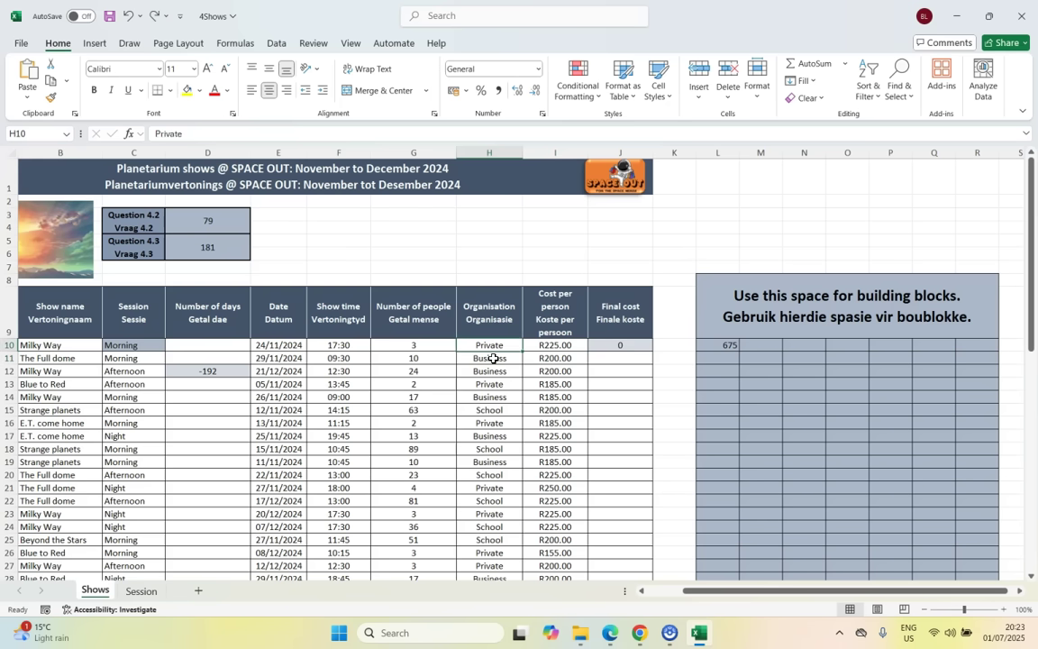
key(ctrl+z)
key(ctrl+z)
Step: Replace the 0 at the end of the J10 formula with a nested IF that tests whether H10="Business"
click(194, 137)
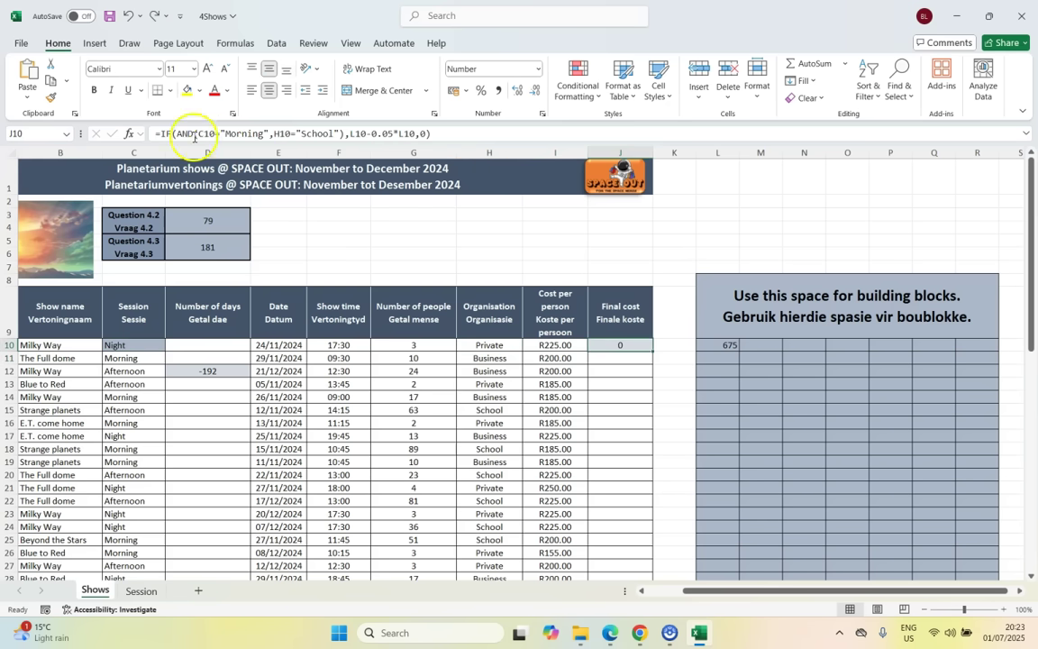
double_click(422, 133)
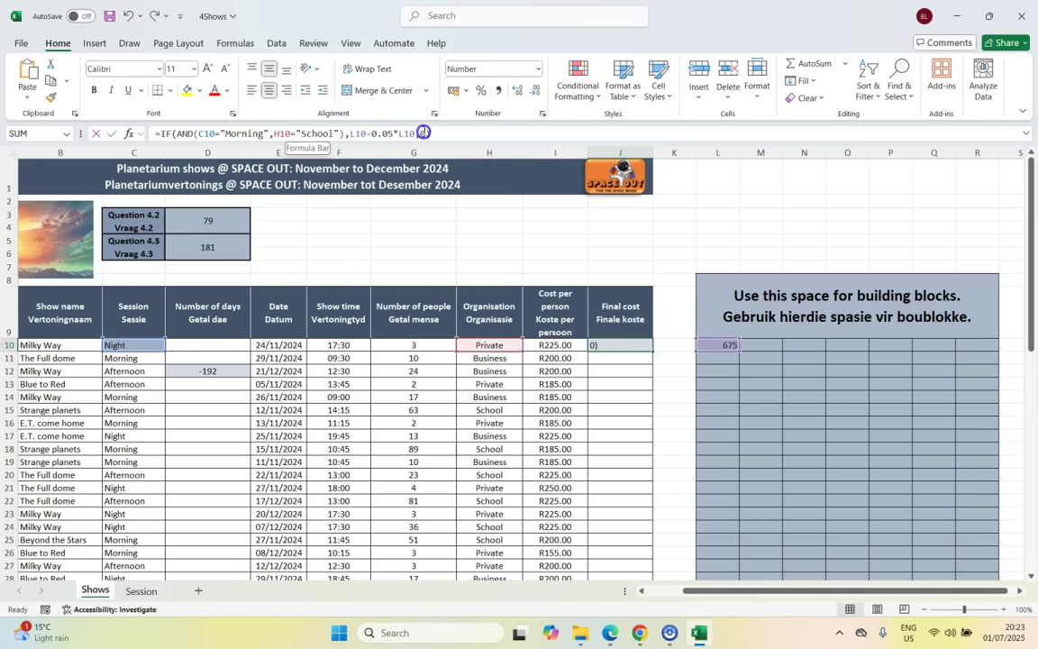
click(610, 632)
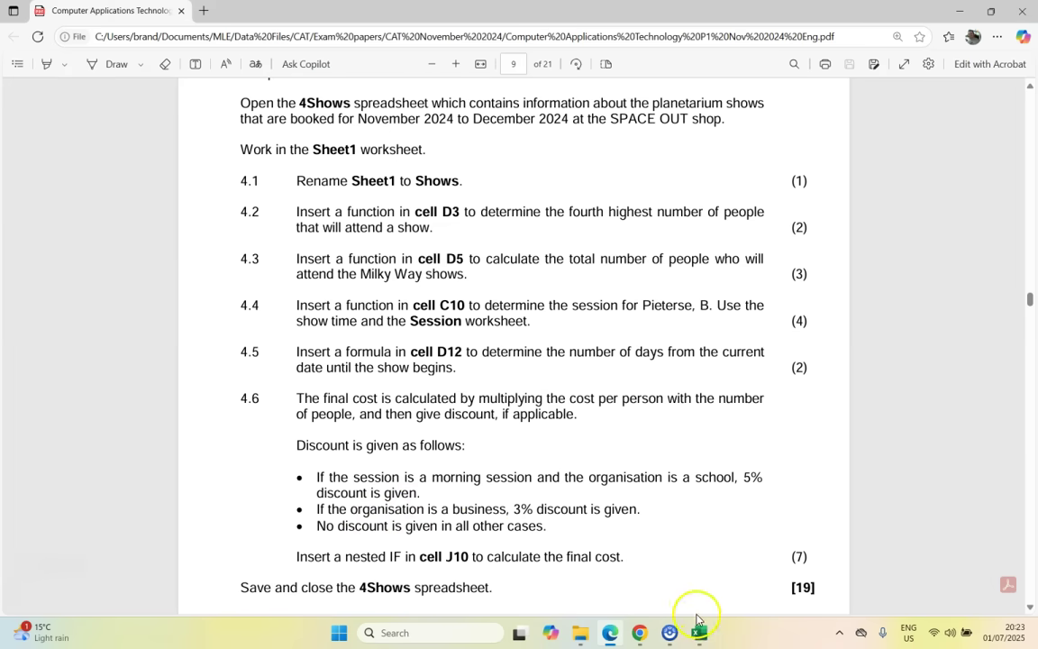
click(683, 577)
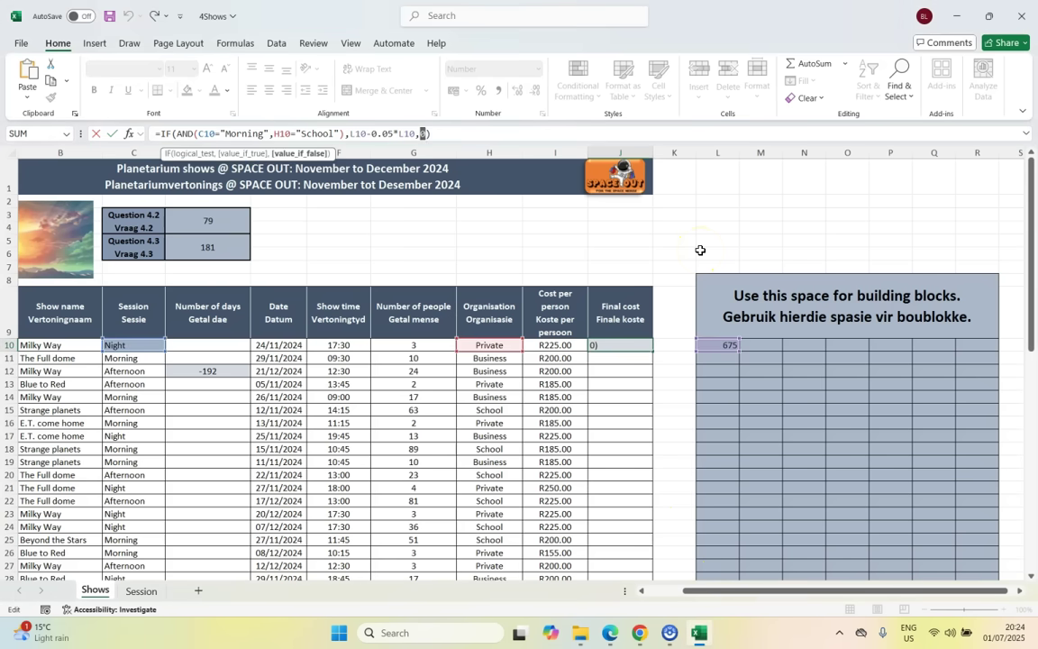
text(IF()
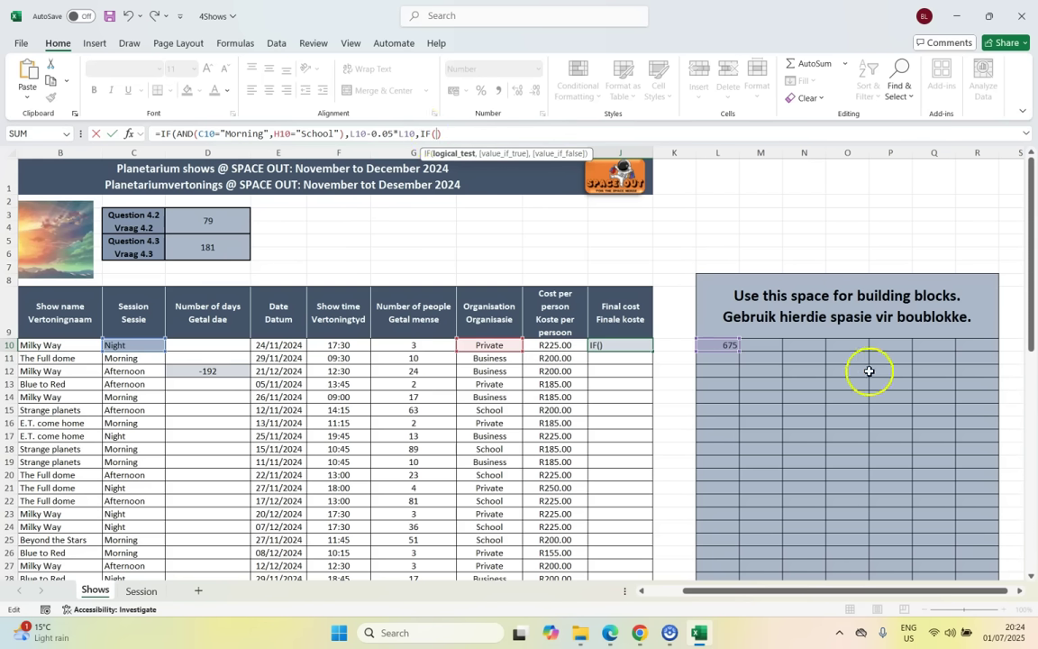
click(485, 346)
text(="Bus)
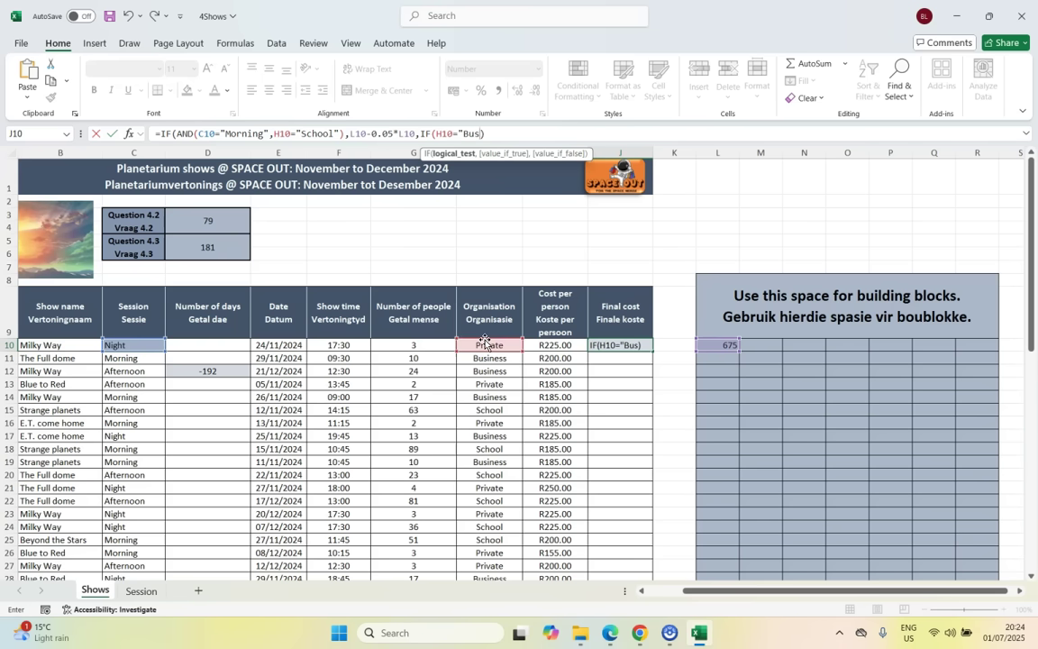
text(iness",)
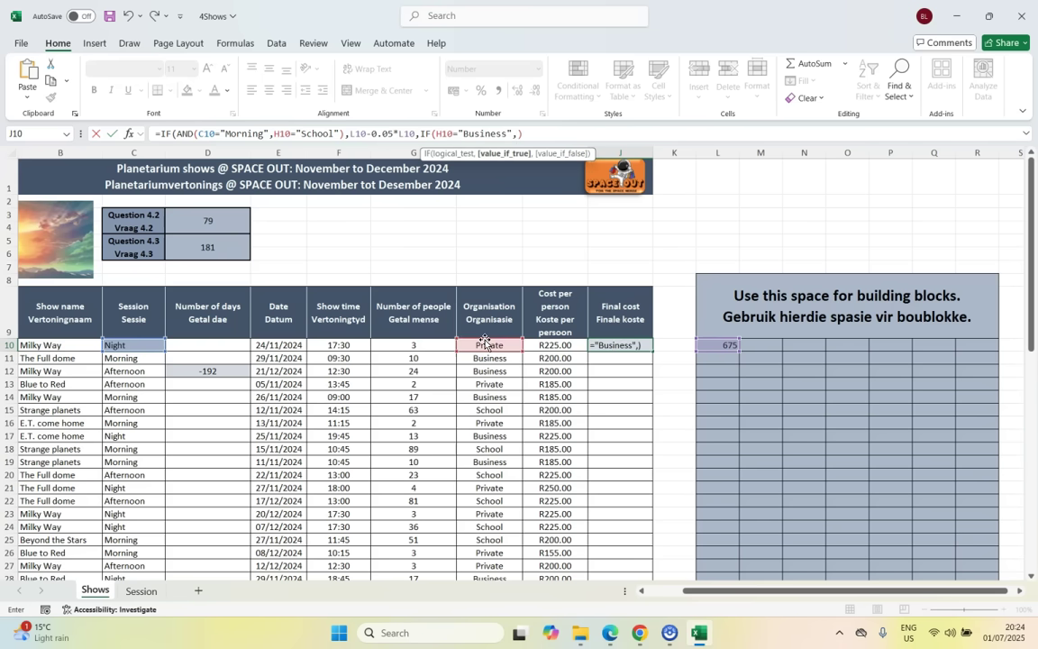
Step: Enter L10-0.03*L10 as the nested IF's value if true, following the 3% business discount in Question 4.6
key(alt+Tab)
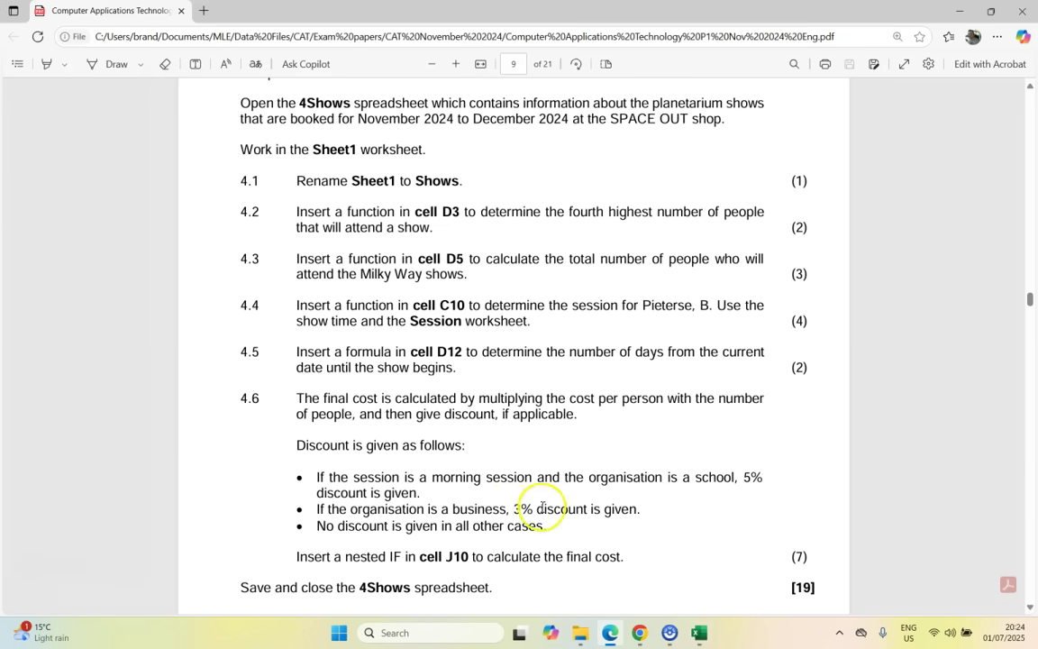
click(698, 632)
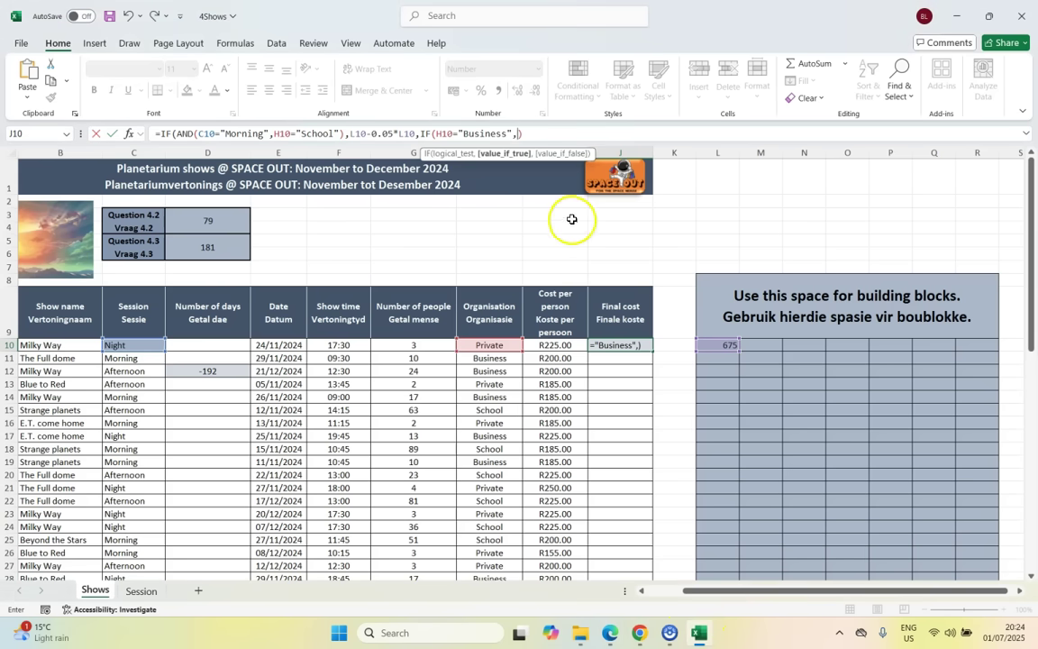
click(716, 346)
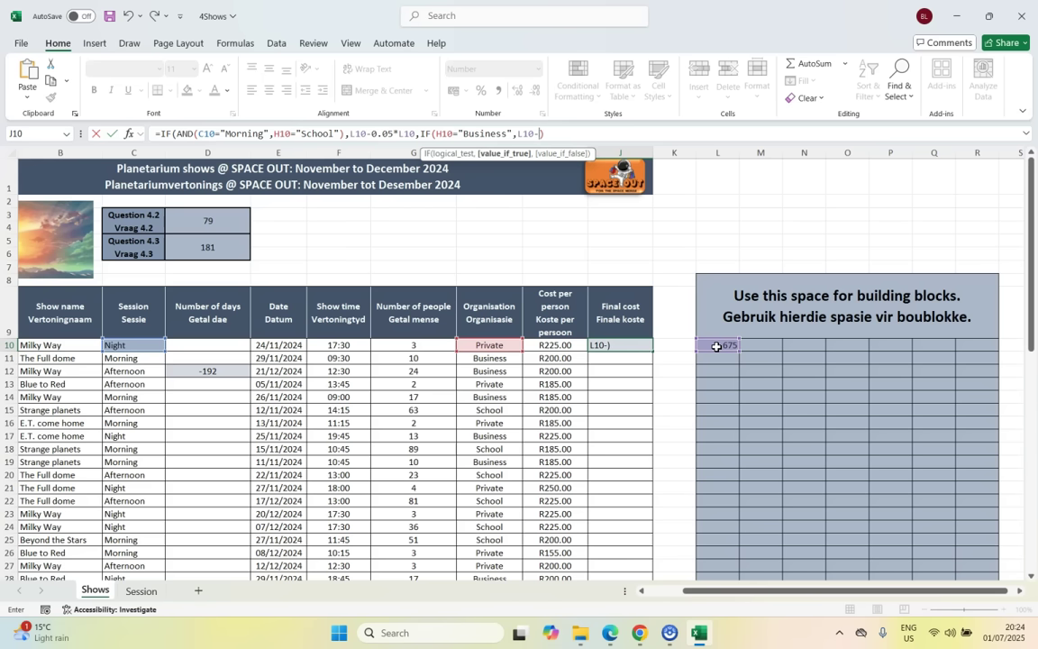
text(L10)
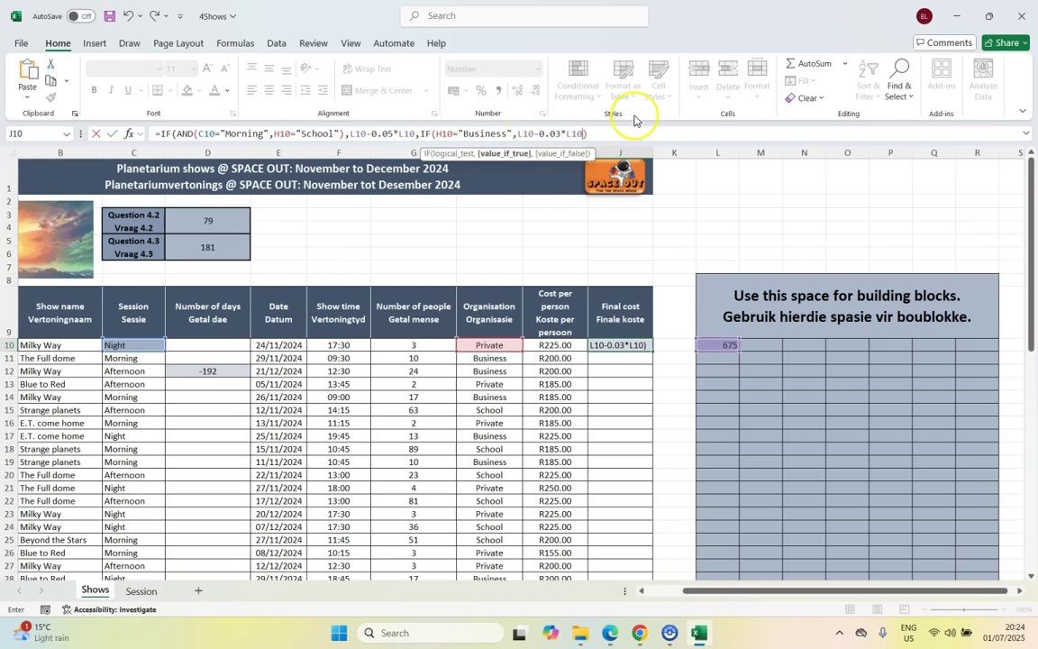
text(,)
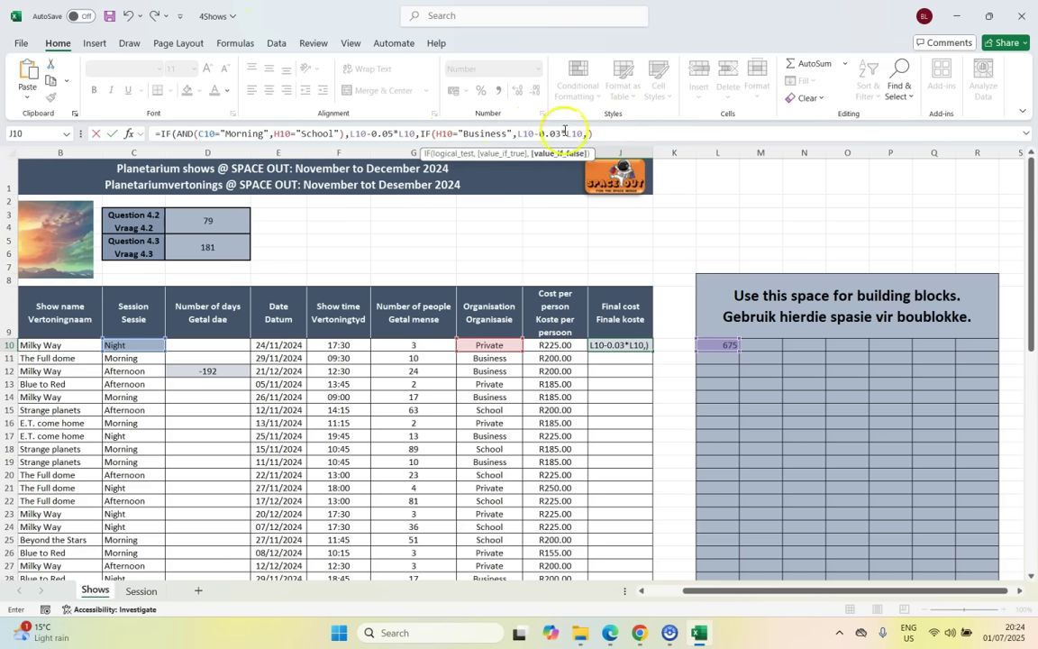
Step: Set L10 as the nested IF's value if false, close both brackets and enter the J10 formula
click(421, 133)
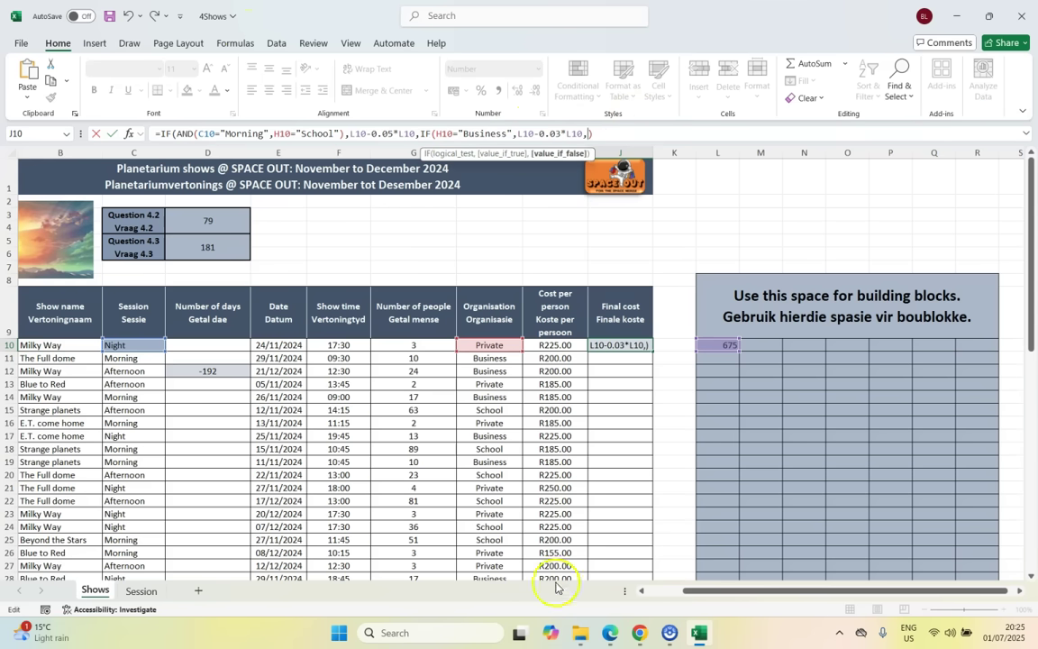
key(alt+Tab)
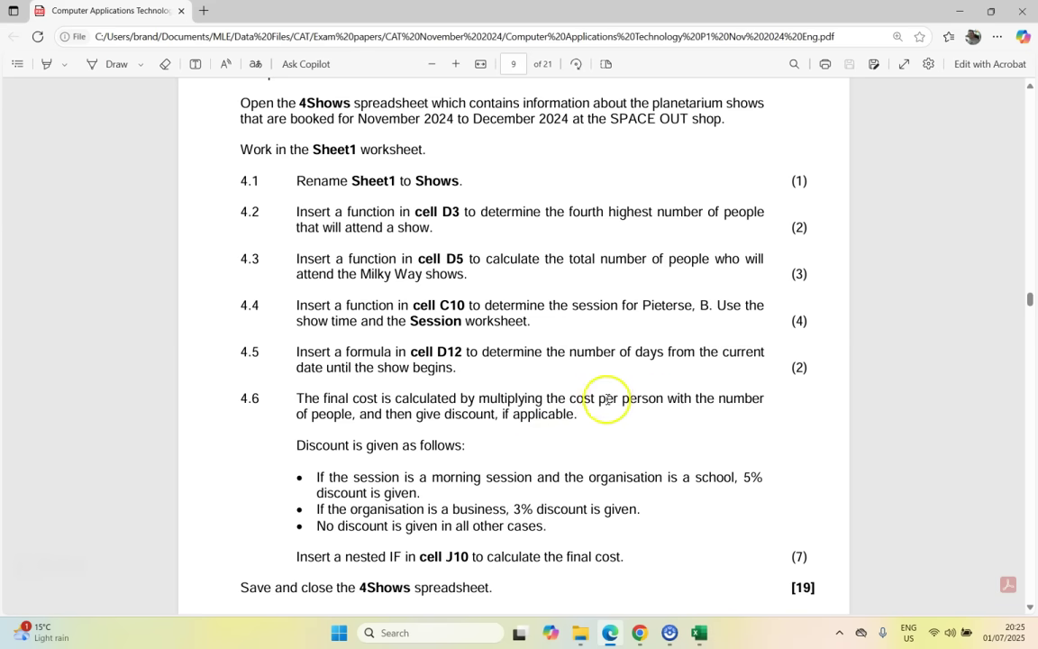
click(699, 631)
click(719, 346)
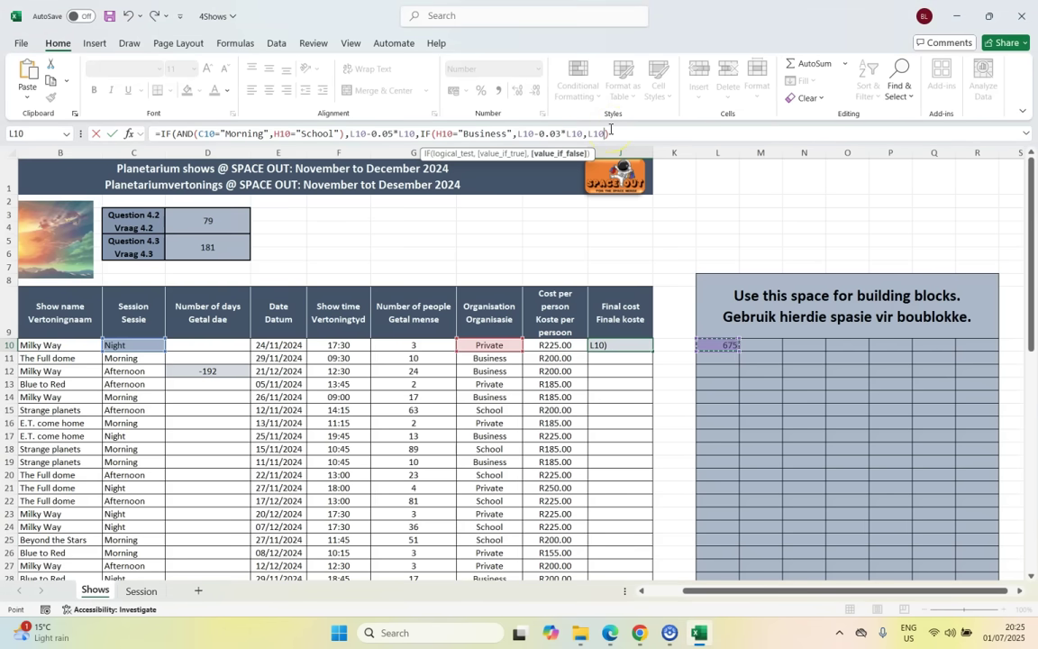
text())
click(431, 134)
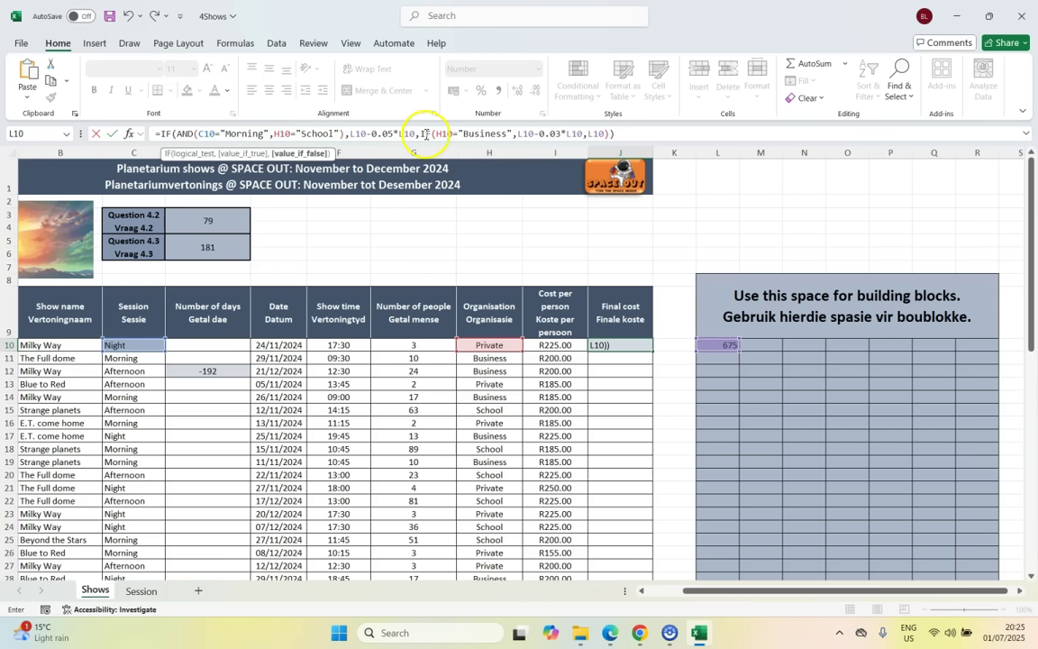
drag(421, 133, 615, 133)
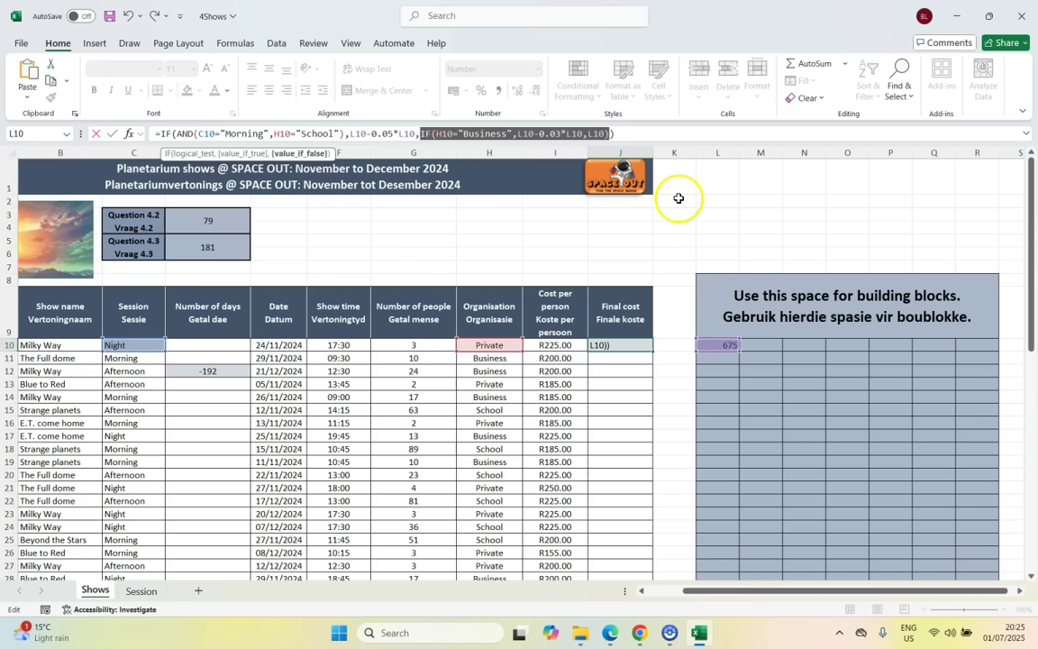
key(Return)
Step: Check the final cost in J10 against the session in C10 and the organisation in H10
click(622, 345)
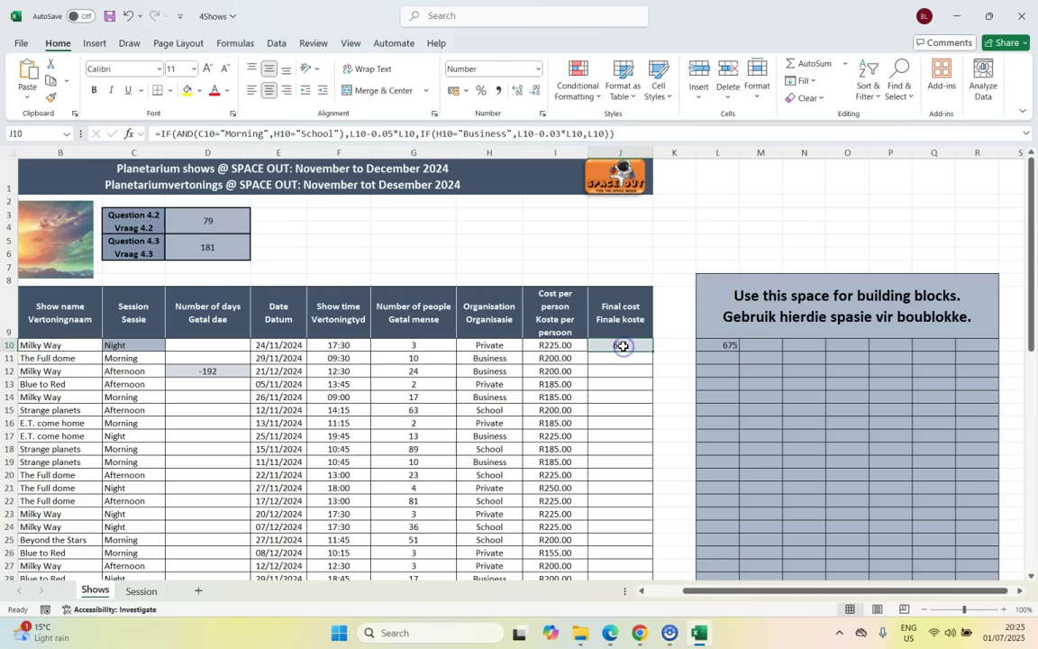
click(129, 345)
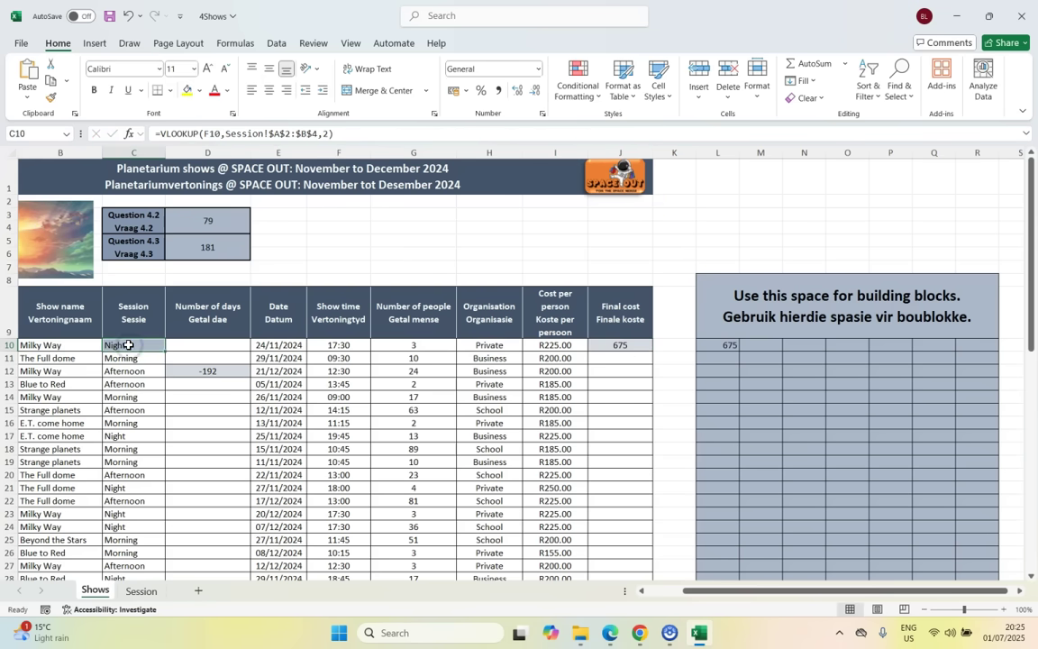
click(489, 345)
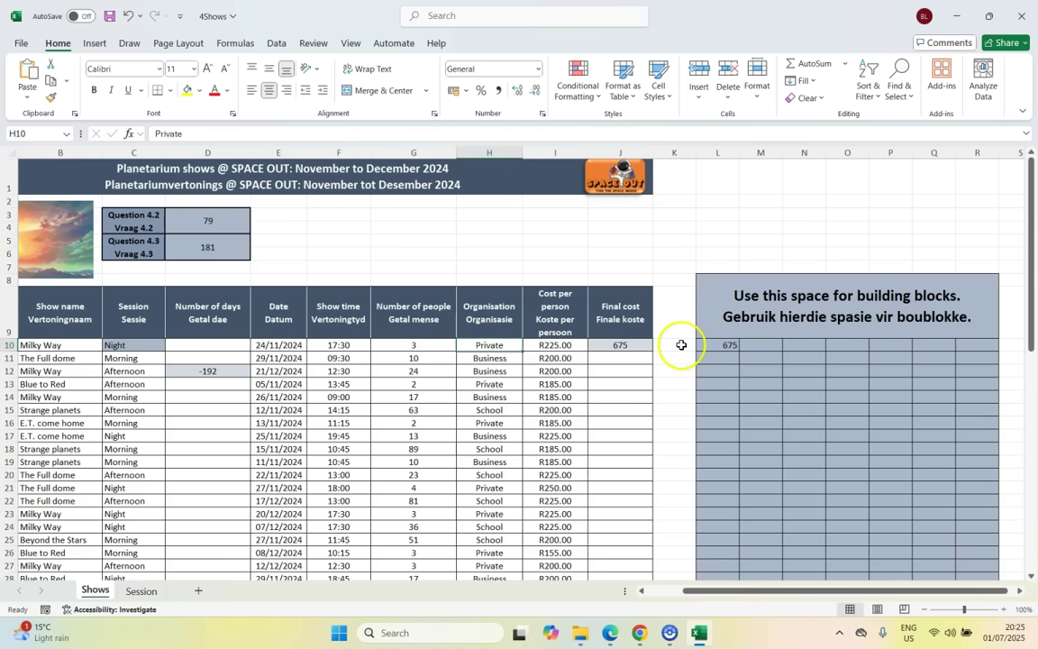
click(625, 346)
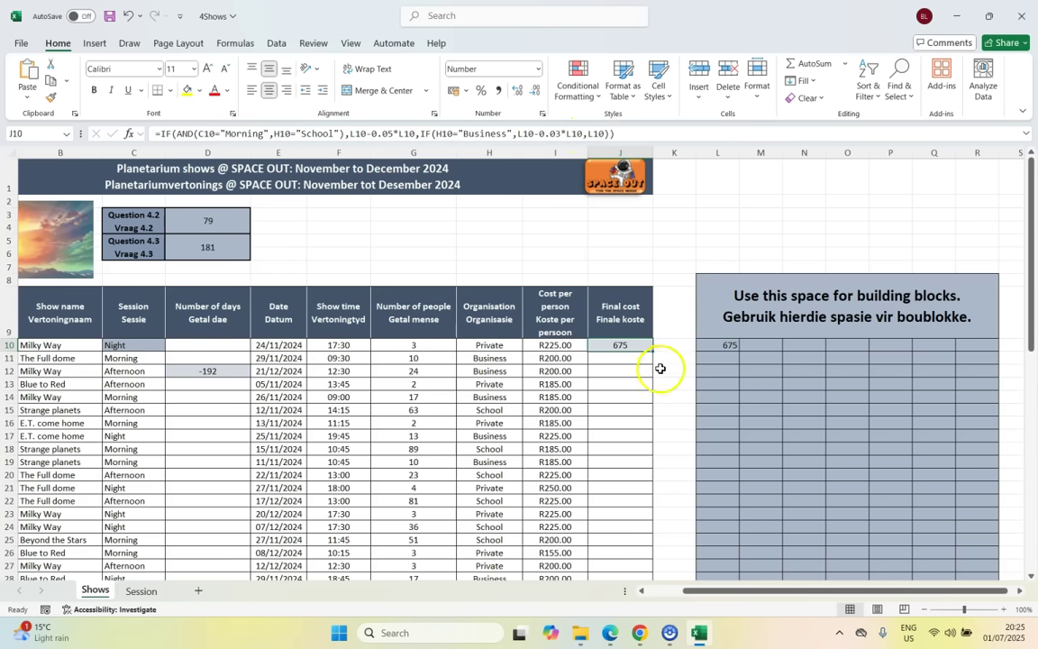
Step: Test the business discount in J10 by setting the organisation in H10 to Business
click(488, 345)
text(BU)
key(Return)
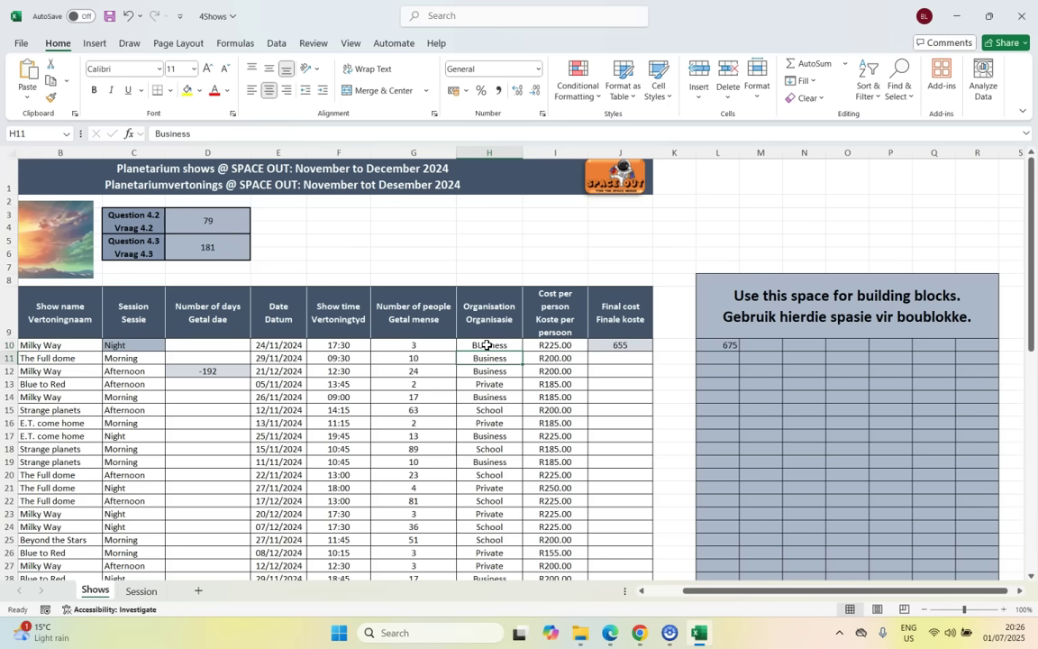
click(628, 347)
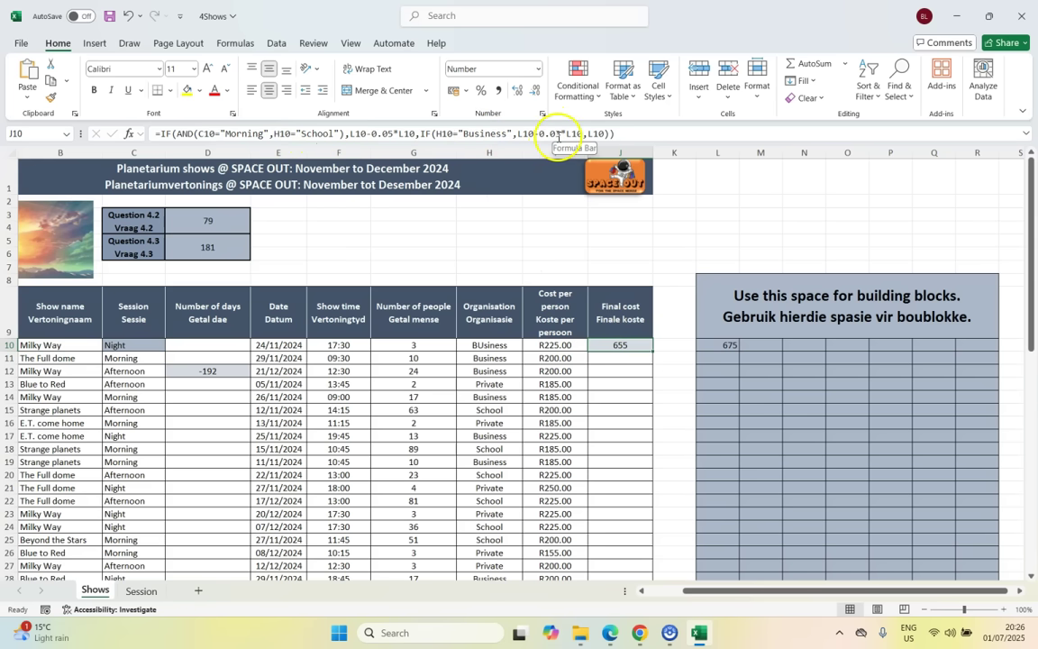
Step: Test the school discount in J10 by setting H10 to School and the session in C10 to Morning
click(490, 347)
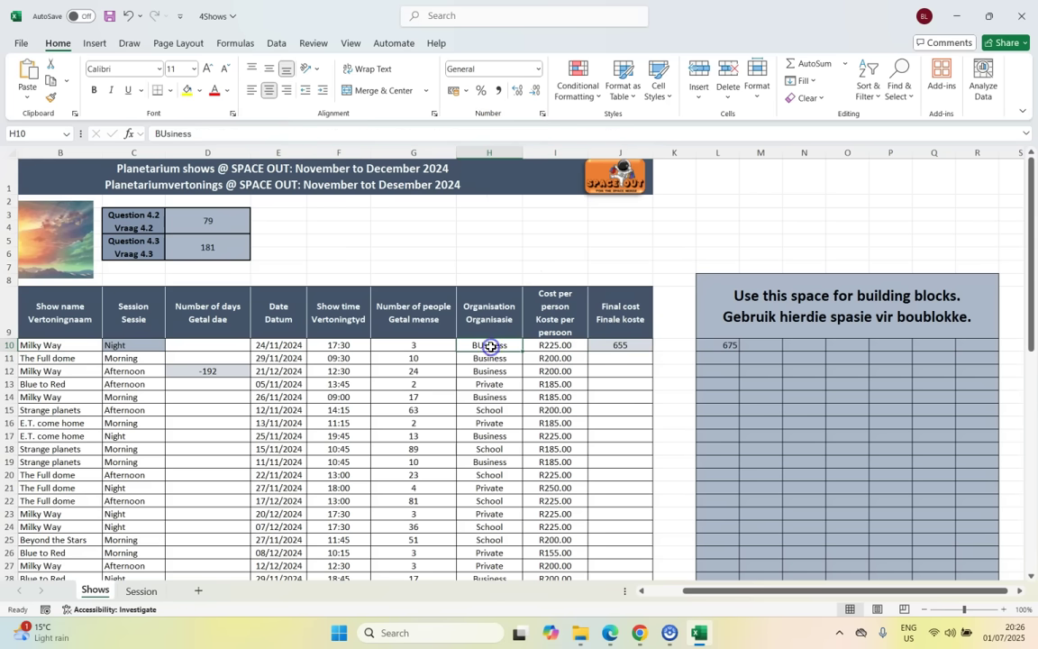
text(School)
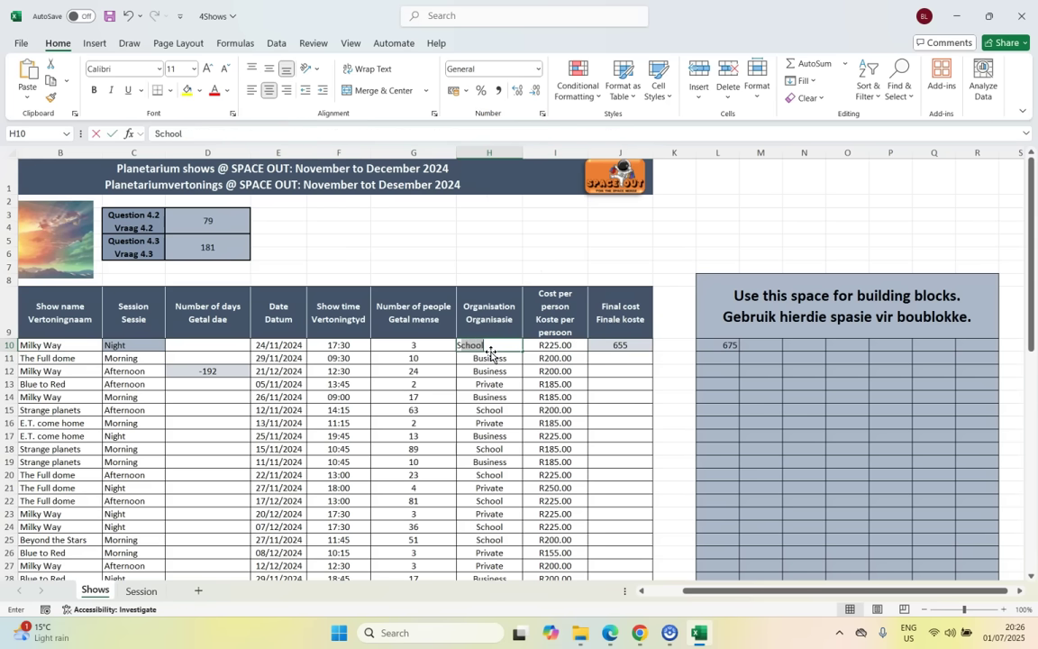
key(Return)
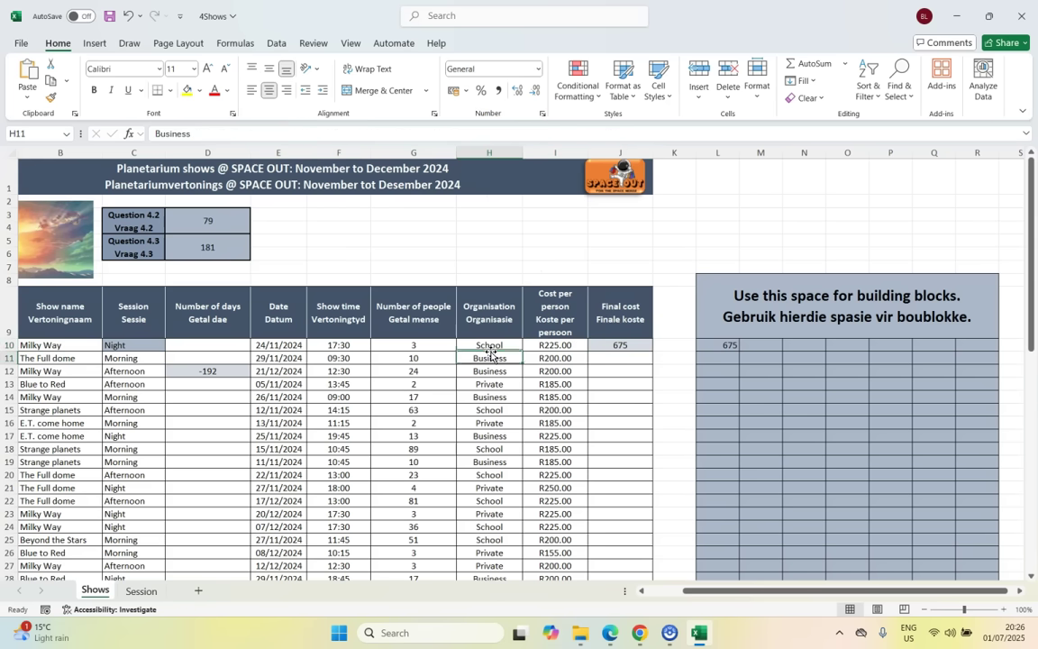
click(150, 343)
text(Morning)
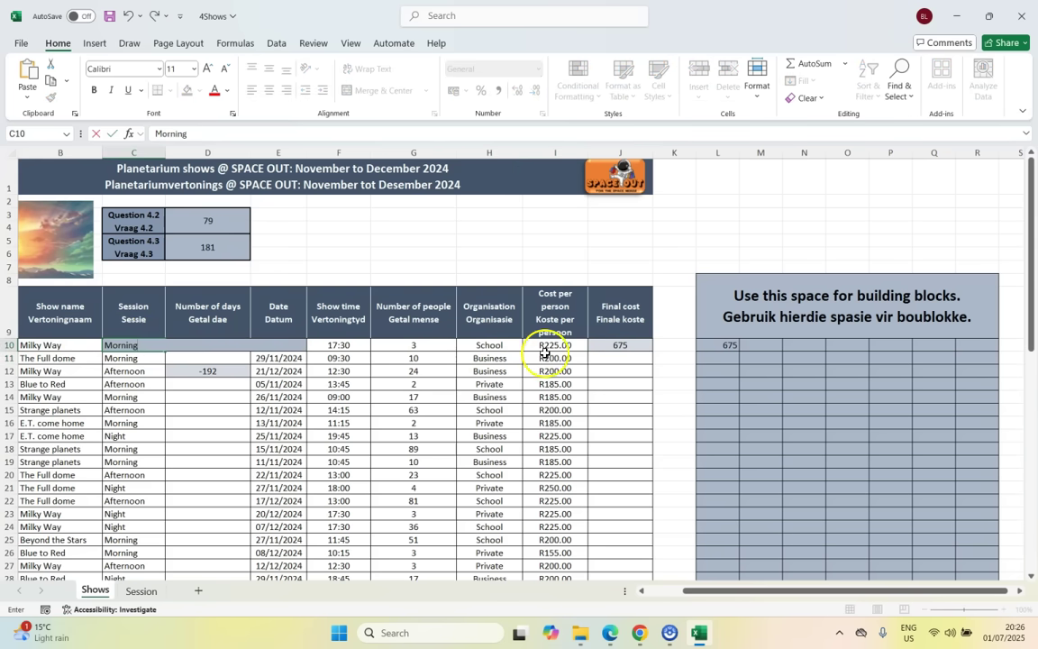
key(Return)
click(621, 345)
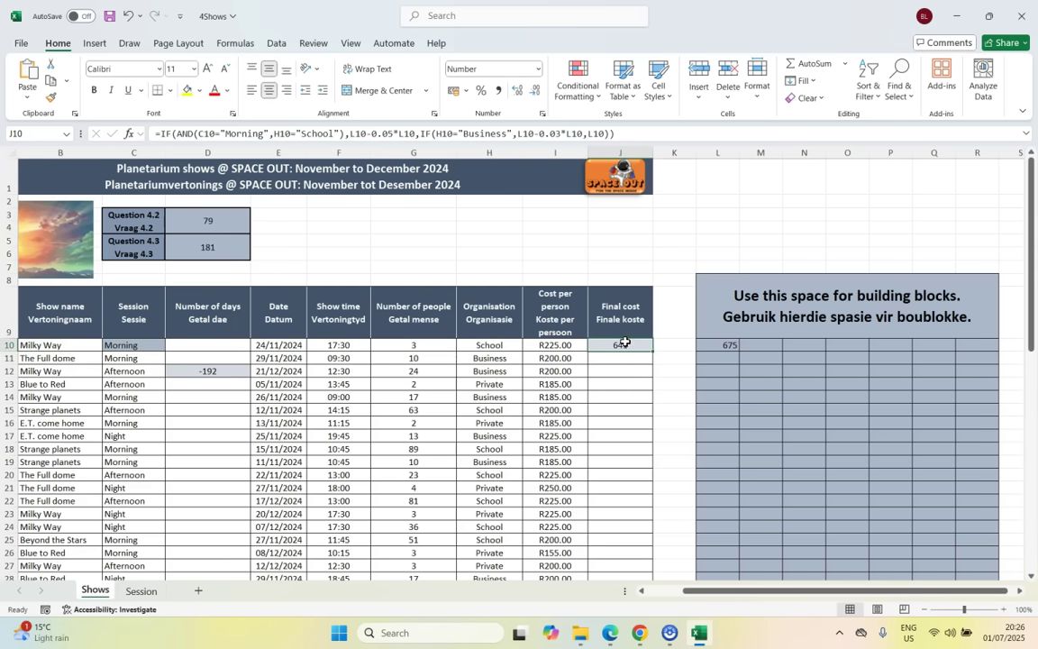
Step: Undo the test entries in C10 and H10, restoring the original session formula and organisation
key(ctrl+z)
key(ctrl+z)
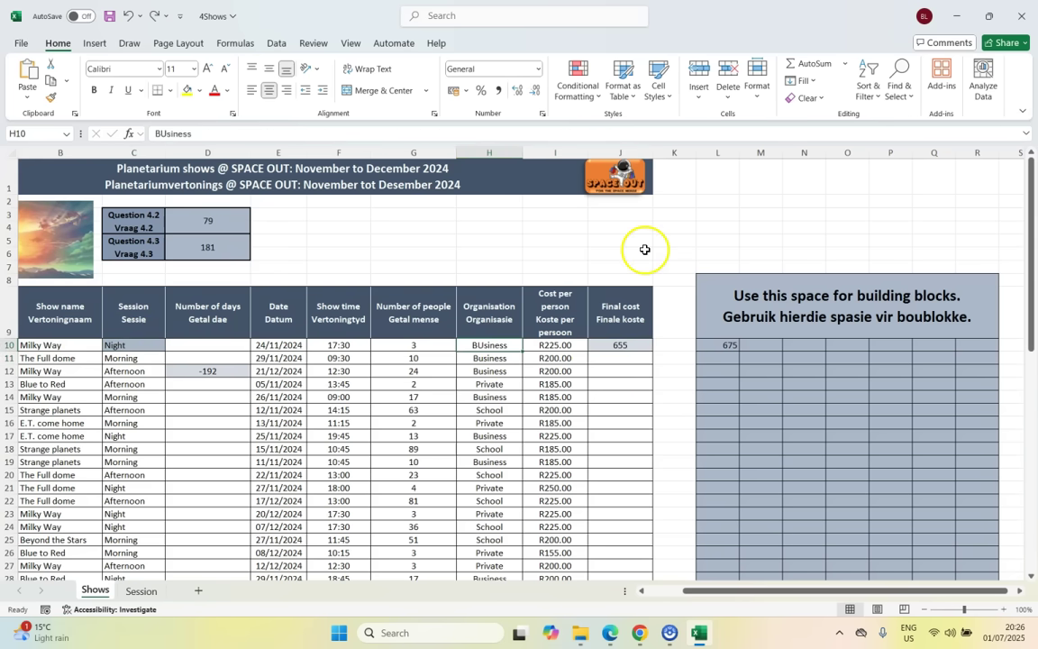
click(608, 344)
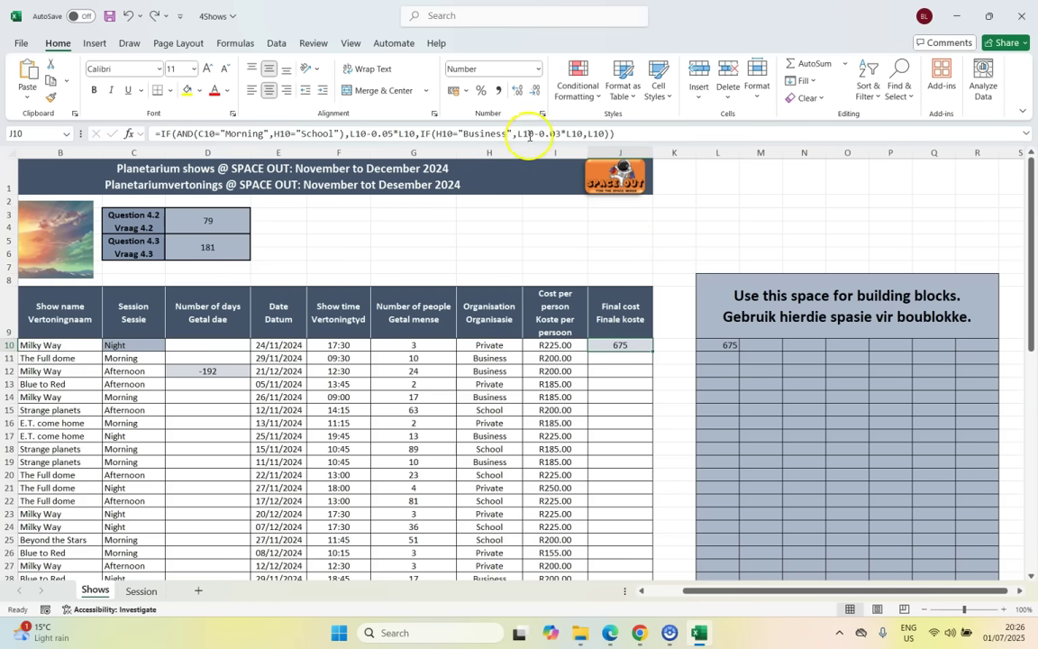
Step: Review the L10 building block and the J10 nested IF against the discount rules in Question 4.6
click(719, 346)
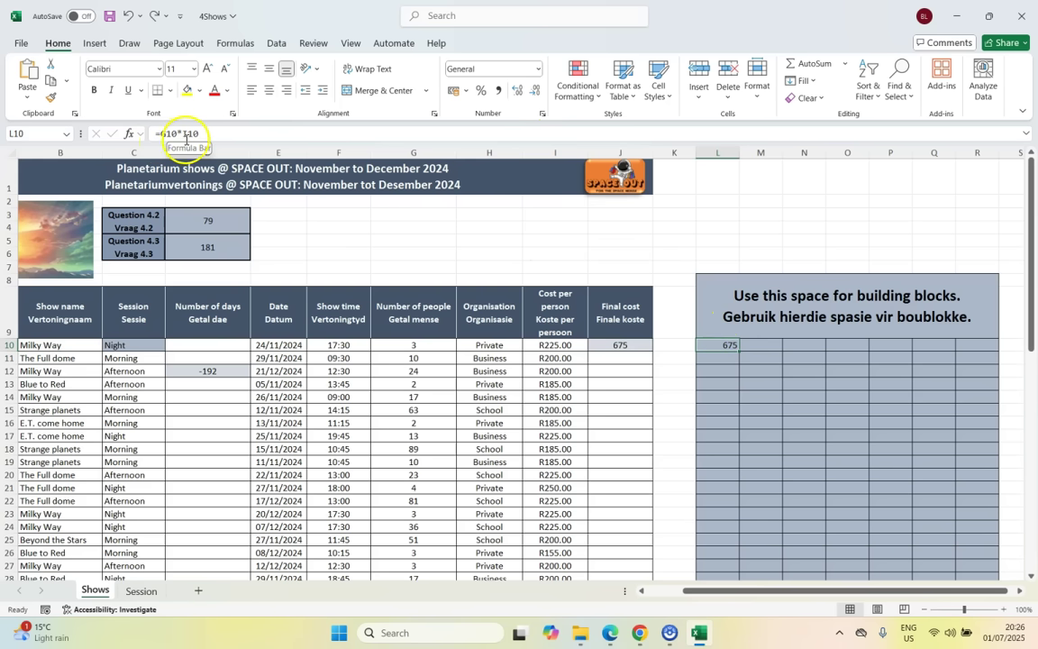
click(613, 344)
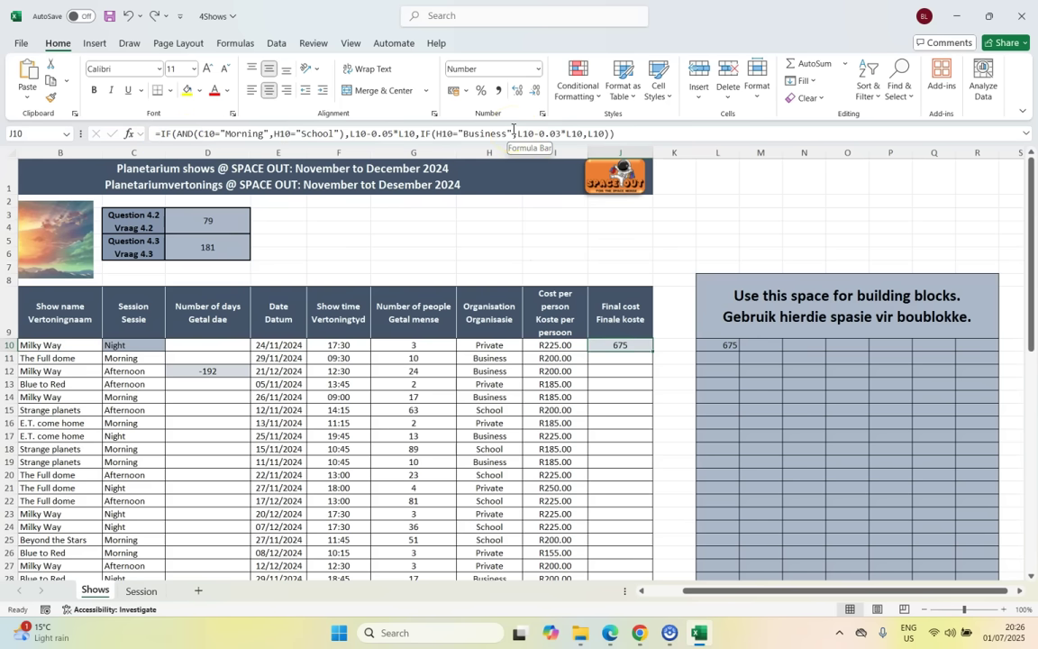
click(768, 345)
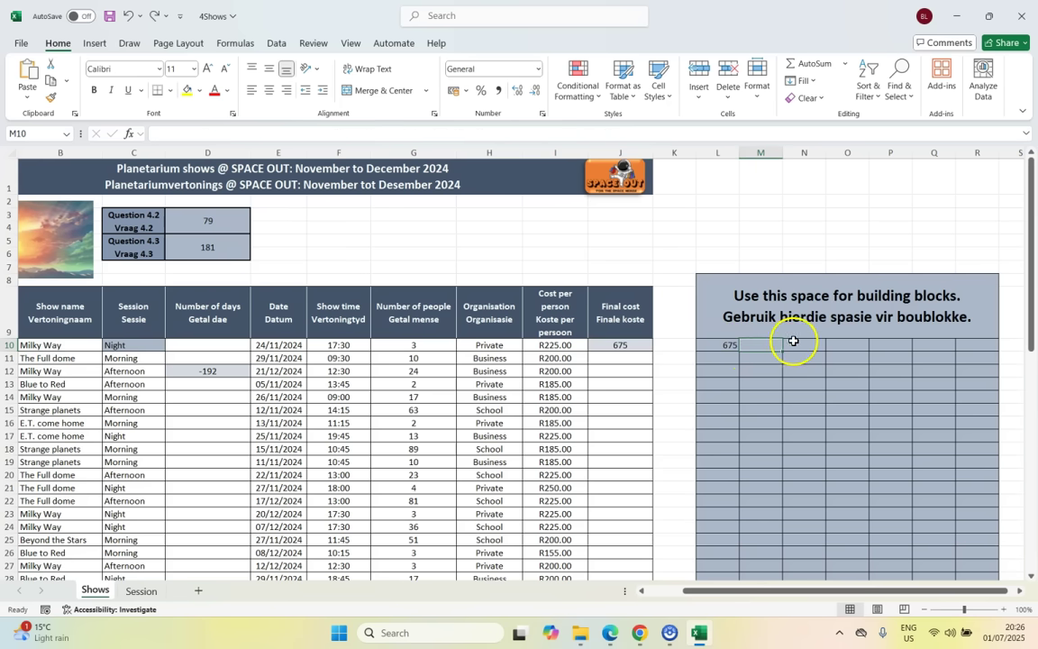
click(800, 345)
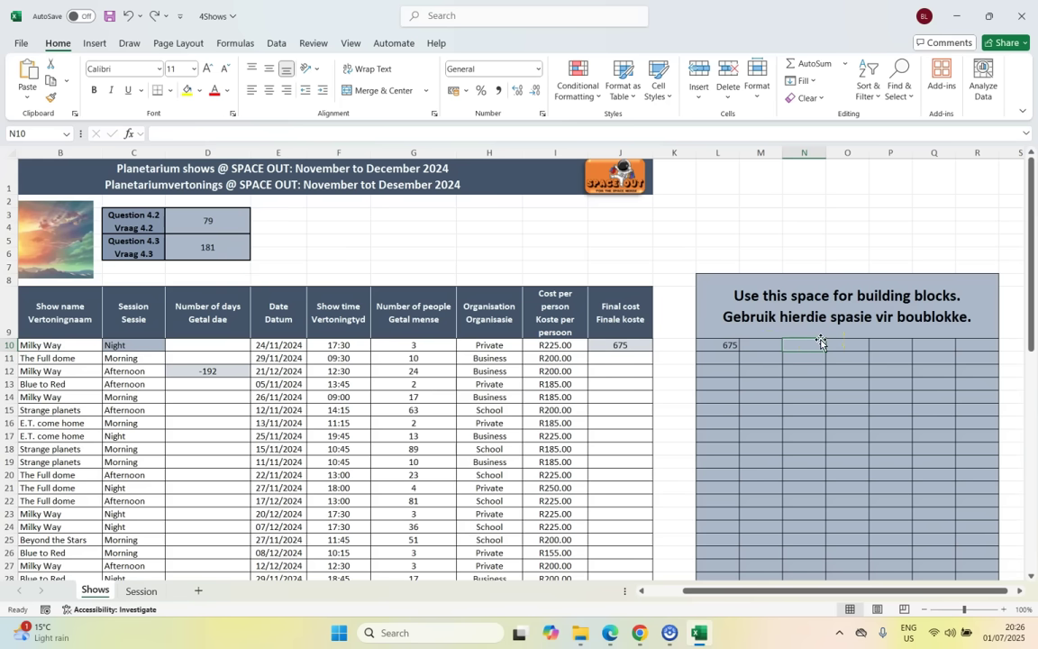
click(633, 630)
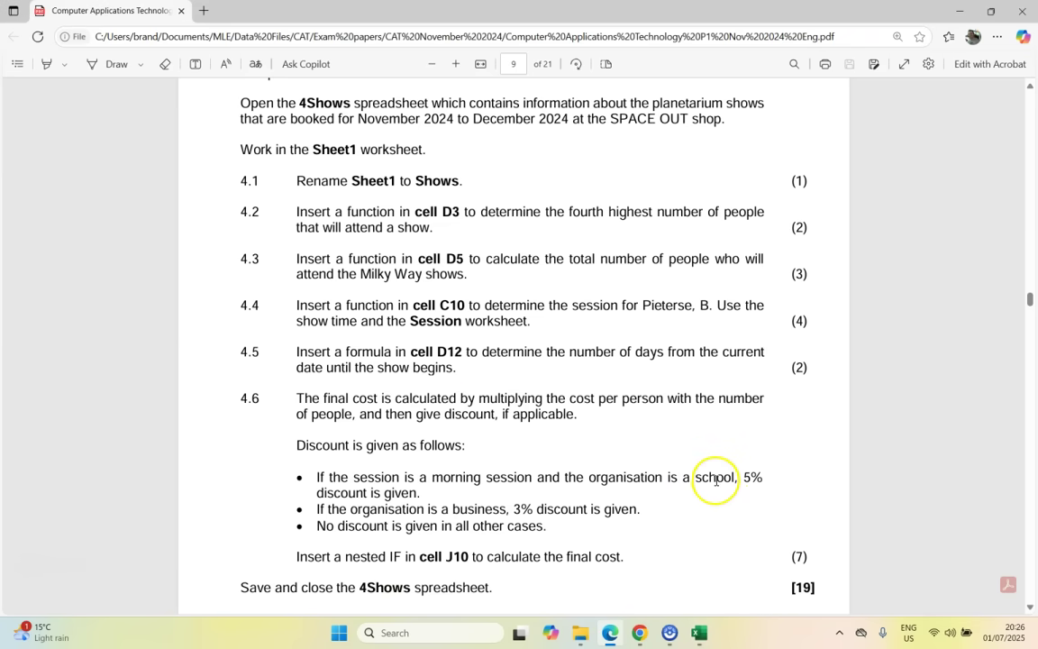
click(702, 631)
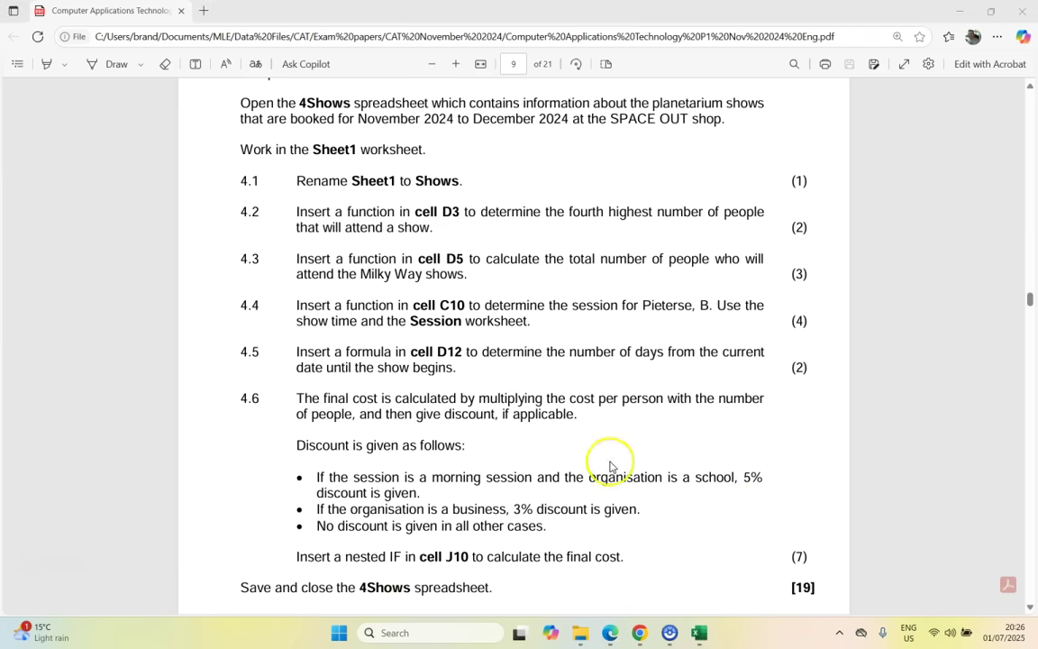